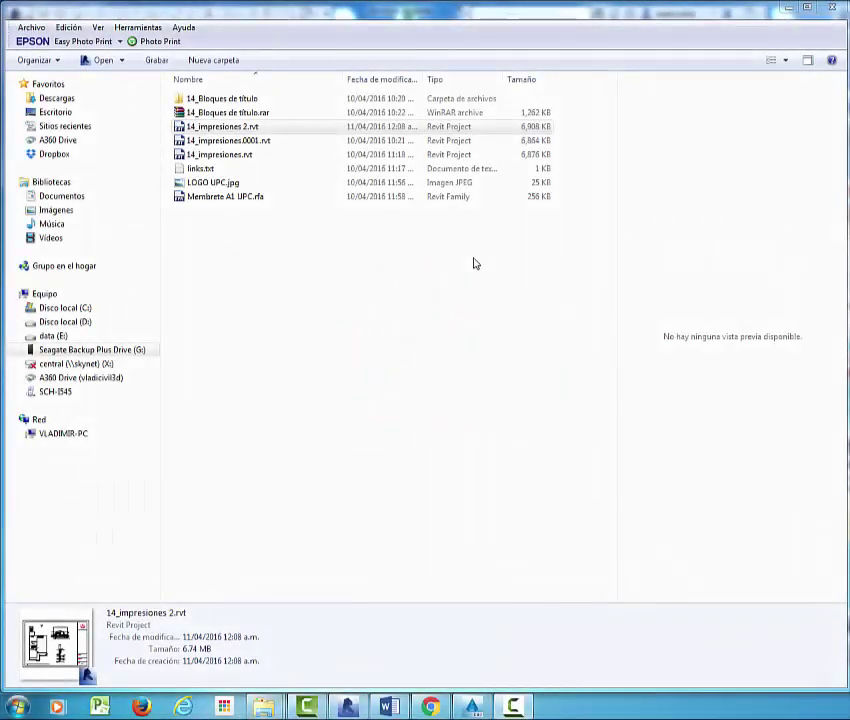
Compare the previews of 14_impresiones.rvt and 14_impresiones 2.rvt, then open 14_impresiones 2.rvt
{"action": "left_click", "coordinate": [475, 264]}
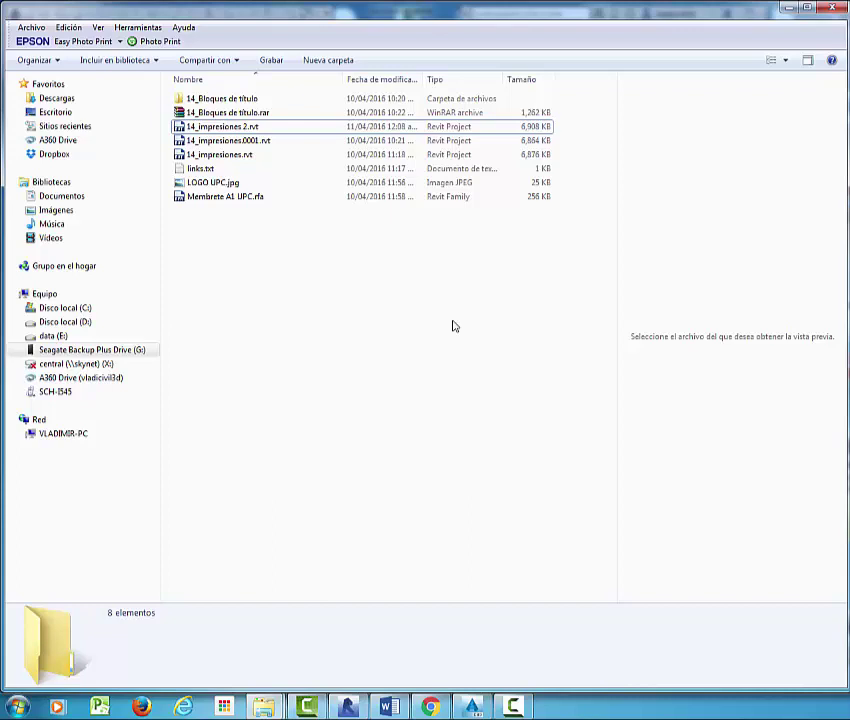
{"action": "left_click", "coordinate": [230, 127]}
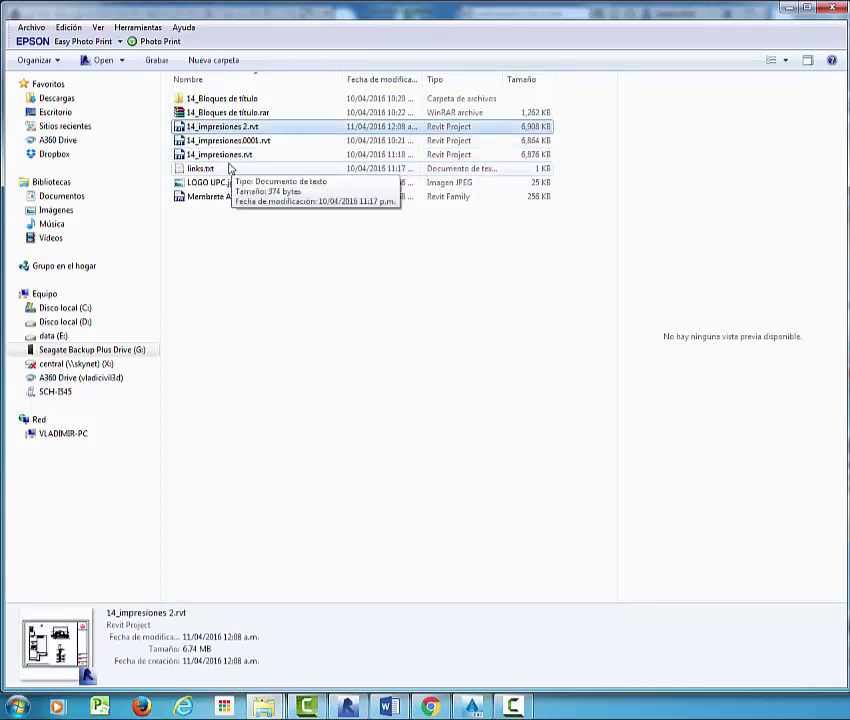
{"action": "left_click", "coordinate": [229, 158]}
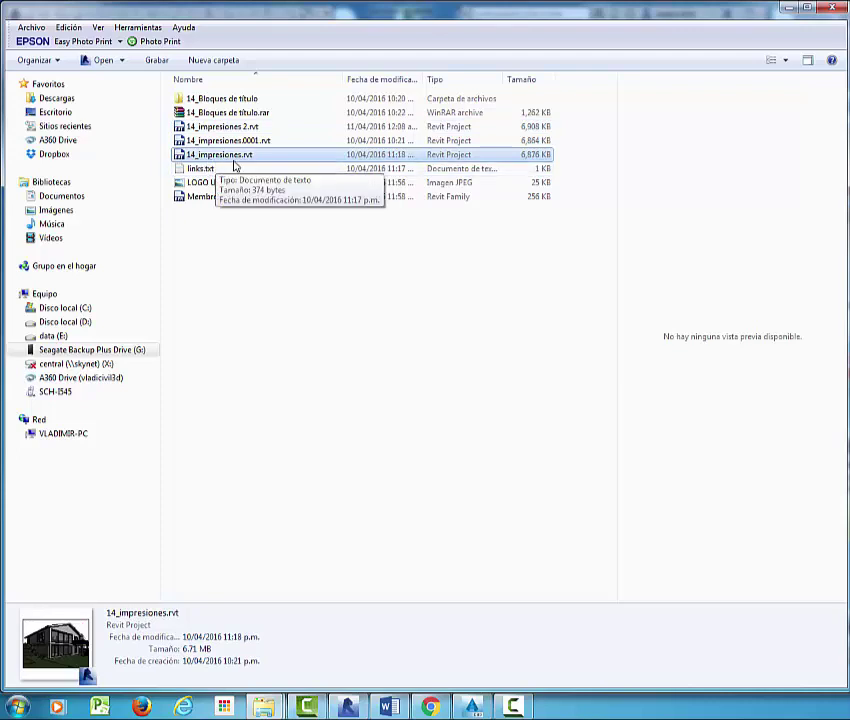
{"action": "left_click", "coordinate": [228, 127]}
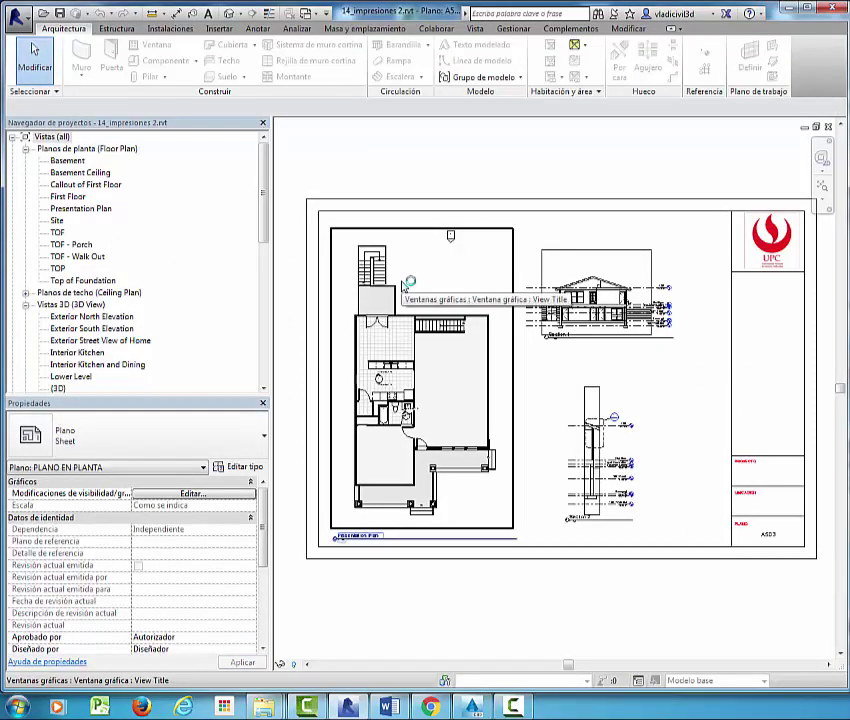
{"action": "left_click", "coordinate": [92, 316]}
{"action": "scroll", "coordinate": [110, 335], "scroll_direction": "down", "scroll_amount": 1}
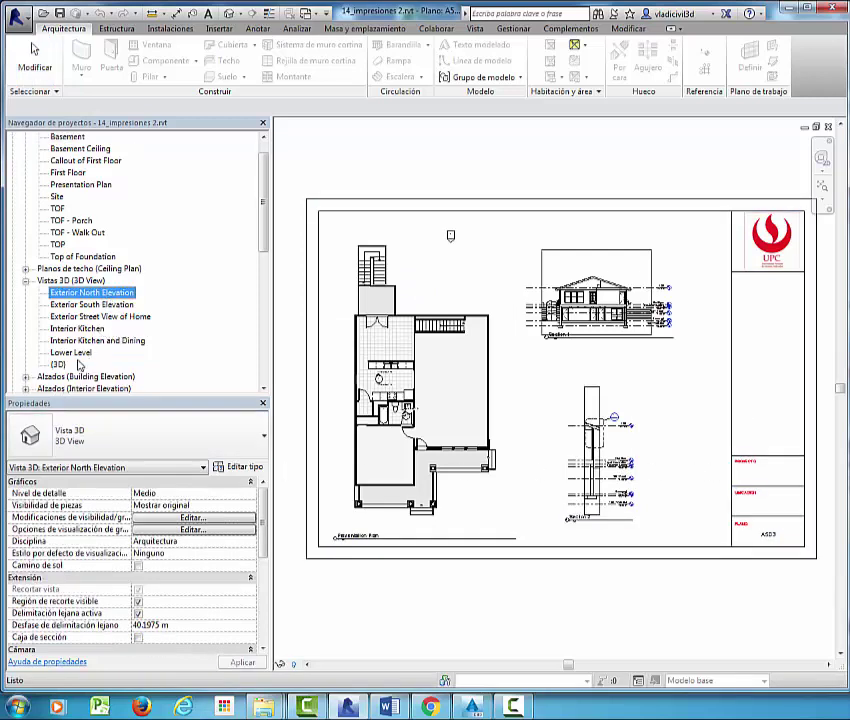
{"action": "scroll", "coordinate": [80, 366], "scroll_direction": "down", "scroll_amount": 2}
{"action": "scroll", "coordinate": [80, 330], "scroll_direction": "down", "scroll_amount": 3}
{"action": "scroll", "coordinate": [75, 290], "scroll_direction": "down", "scroll_amount": 4}
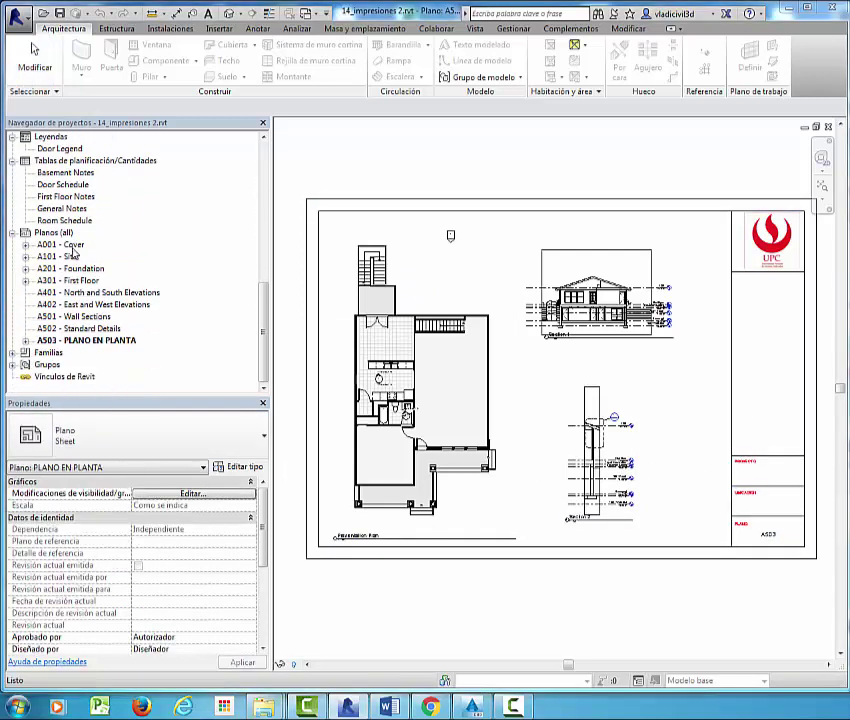
{"action": "double_click", "coordinate": [85, 280]}
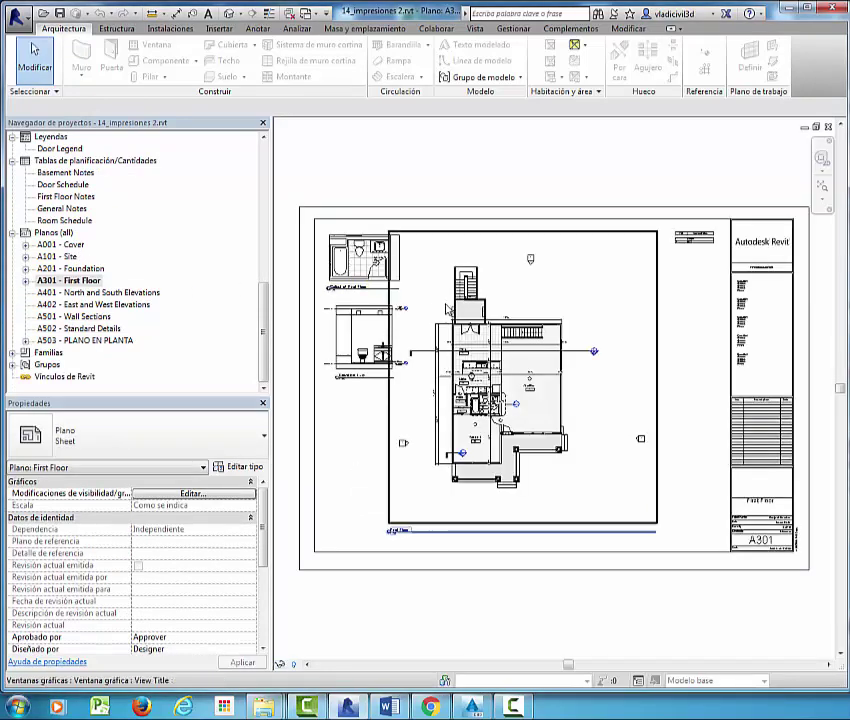
{"action": "double_click", "coordinate": [85, 340]}
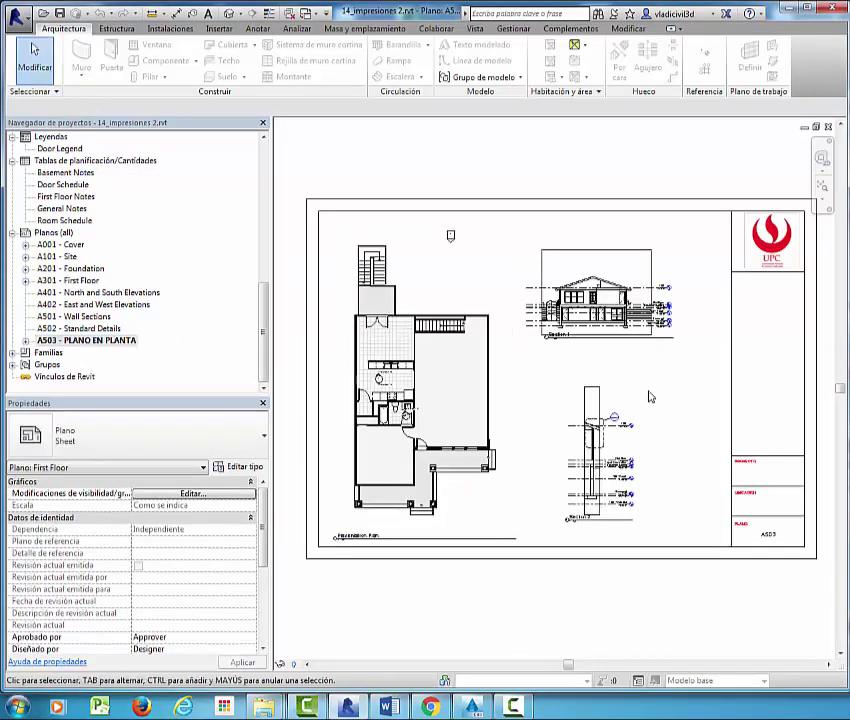
{"action": "scroll", "coordinate": [683, 395], "scroll_direction": "up", "scroll_amount": 2}
{"action": "scroll", "coordinate": [655, 385], "scroll_direction": "up", "scroll_amount": 1}
{"action": "scroll", "coordinate": [560, 370], "scroll_direction": "up", "scroll_amount": 1}
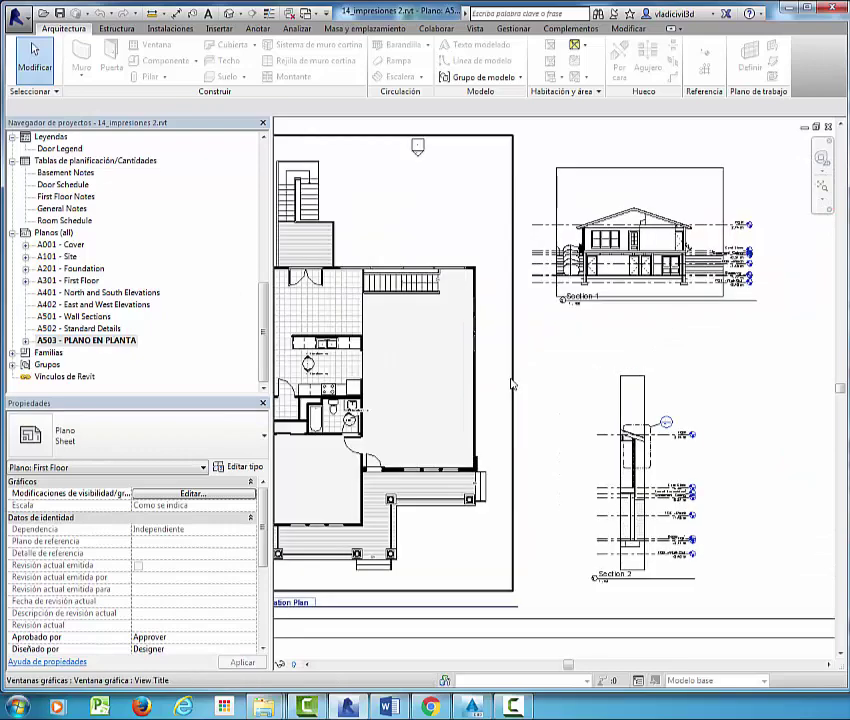
{"action": "scroll", "coordinate": [482, 348], "scroll_direction": "up", "scroll_amount": 3}
{"action": "scroll", "coordinate": [482, 348], "scroll_direction": "up", "scroll_amount": 2}
{"action": "scroll", "coordinate": [488, 350], "scroll_direction": "down", "scroll_amount": 2}
{"action": "scroll", "coordinate": [488, 350], "scroll_direction": "down", "scroll_amount": 4}
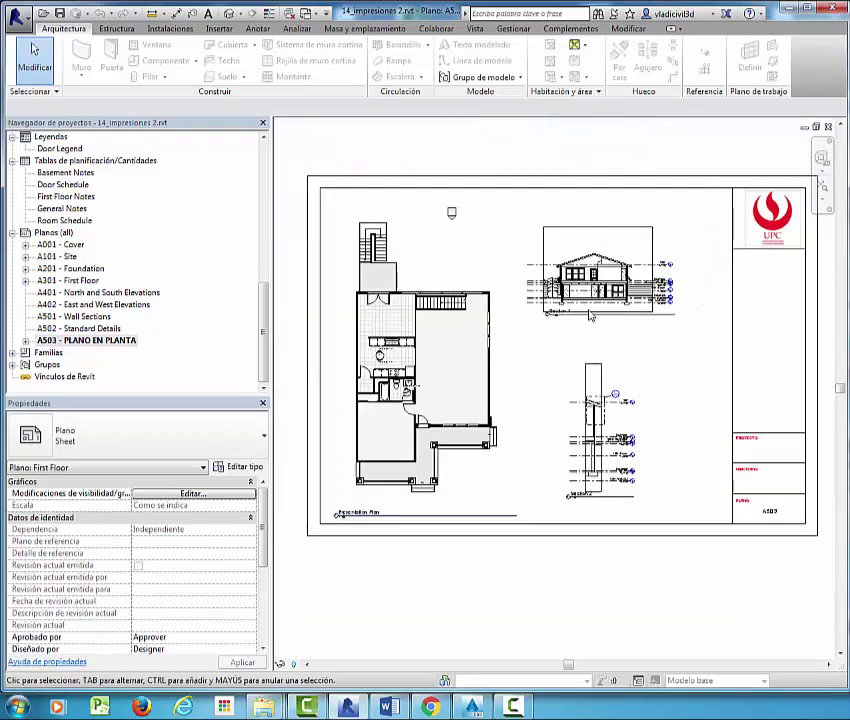
{"action": "scroll", "coordinate": [627, 251], "scroll_direction": "up", "scroll_amount": 3}
{"action": "scroll", "coordinate": [610, 285], "scroll_direction": "up", "scroll_amount": 2}
{"action": "scroll", "coordinate": [588, 302], "scroll_direction": "up", "scroll_amount": 2}
{"action": "scroll", "coordinate": [594, 298], "scroll_direction": "up", "scroll_amount": 2}
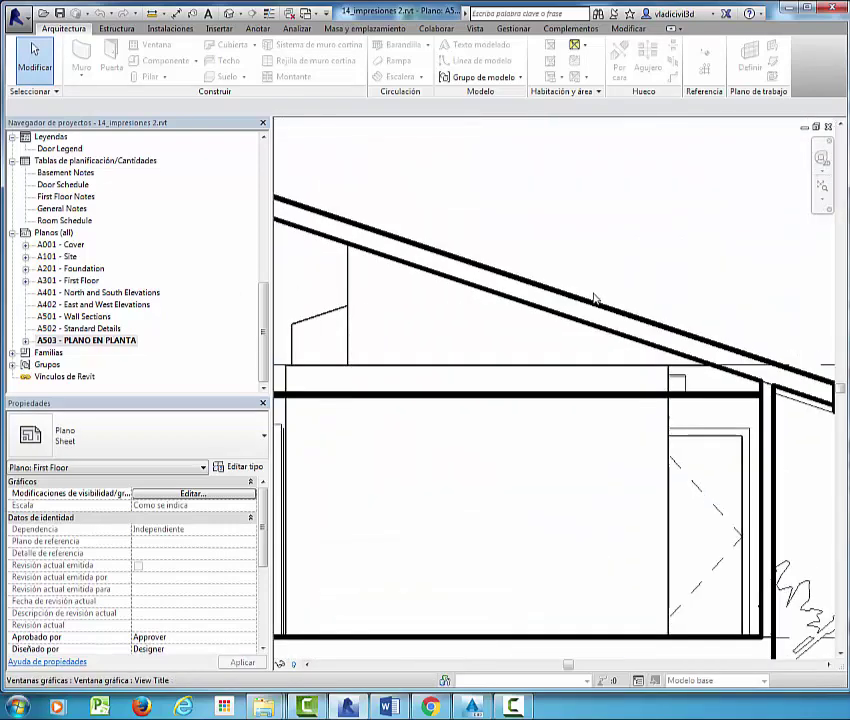
{"action": "scroll", "coordinate": [597, 300], "scroll_direction": "down", "scroll_amount": 2}
{"action": "scroll", "coordinate": [597, 300], "scroll_direction": "down", "scroll_amount": 2}
{"action": "scroll", "coordinate": [552, 296], "scroll_direction": "down", "scroll_amount": 2}
{"action": "scroll", "coordinate": [552, 296], "scroll_direction": "down", "scroll_amount": 3}
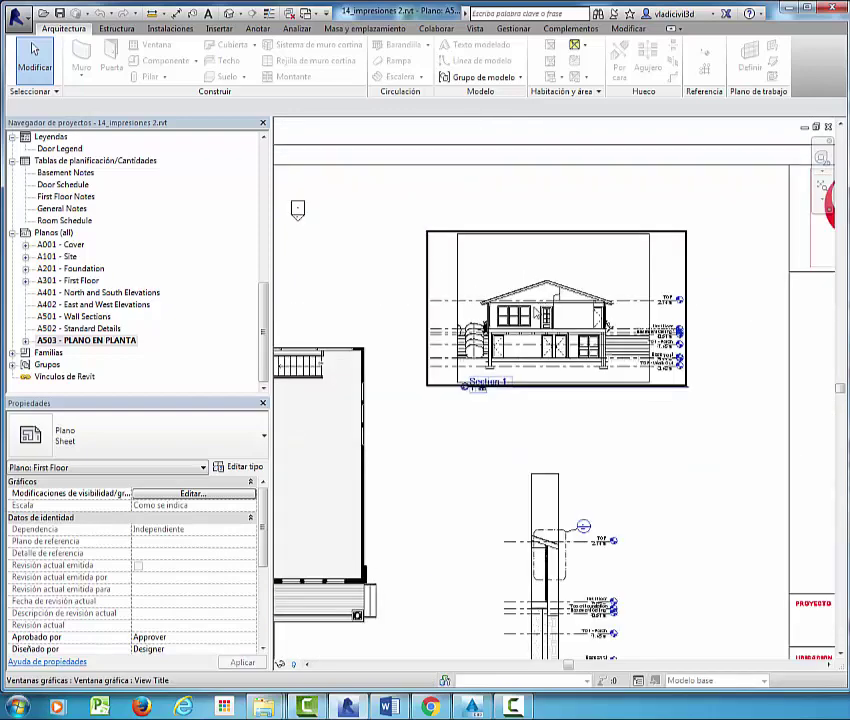
{"action": "middle_click_drag", "start_coordinate": [297, 220], "coordinate": [556, 176]}
{"action": "scroll", "coordinate": [520, 240], "scroll_direction": "up", "scroll_amount": 1}
{"action": "scroll", "coordinate": [495, 290], "scroll_direction": "up", "scroll_amount": 1}
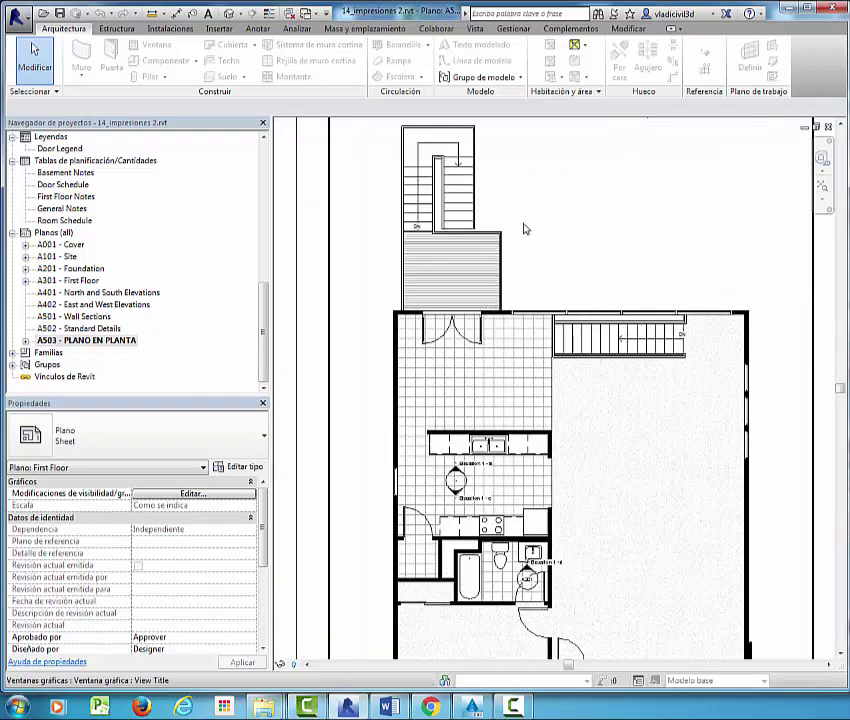
{"action": "scroll", "coordinate": [510, 236], "scroll_direction": "up", "scroll_amount": 1}
{"action": "scroll", "coordinate": [495, 300], "scroll_direction": "up", "scroll_amount": 1}
{"action": "scroll", "coordinate": [490, 345], "scroll_direction": "down", "scroll_amount": 4}
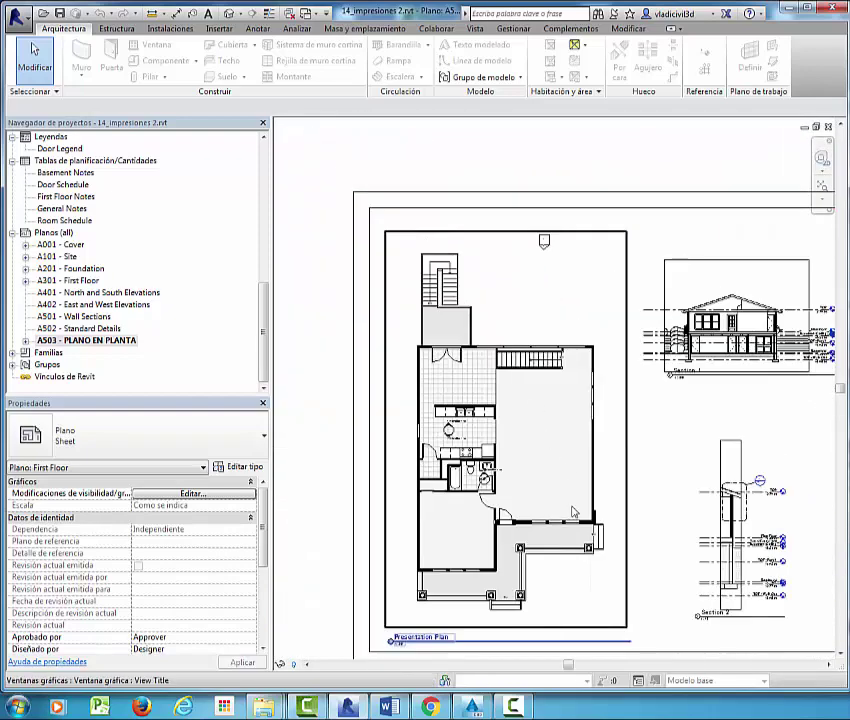
{"action": "scroll", "coordinate": [576, 480], "scroll_direction": "up", "scroll_amount": 1}
{"action": "scroll", "coordinate": [578, 400], "scroll_direction": "up", "scroll_amount": 2}
{"action": "scroll", "coordinate": [575, 345], "scroll_direction": "up", "scroll_amount": 1}
{"action": "scroll", "coordinate": [603, 346], "scroll_direction": "up", "scroll_amount": 1}
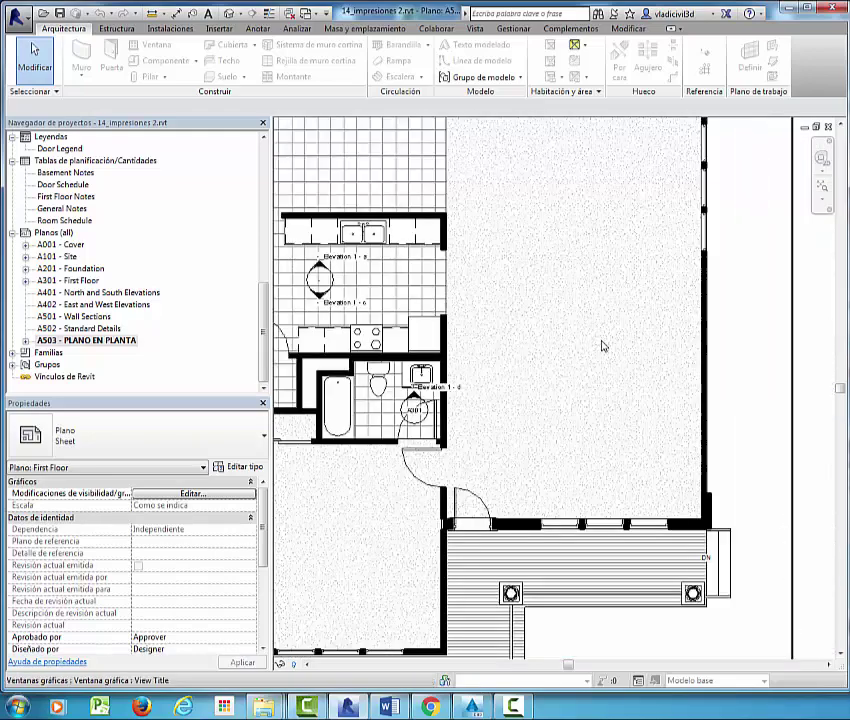
{"action": "scroll", "coordinate": [540, 347], "scroll_direction": "down", "scroll_amount": 2}
{"action": "scroll", "coordinate": [552, 395], "scroll_direction": "down", "scroll_amount": 1}
{"action": "scroll", "coordinate": [600, 400], "scroll_direction": "up", "scroll_amount": 2}
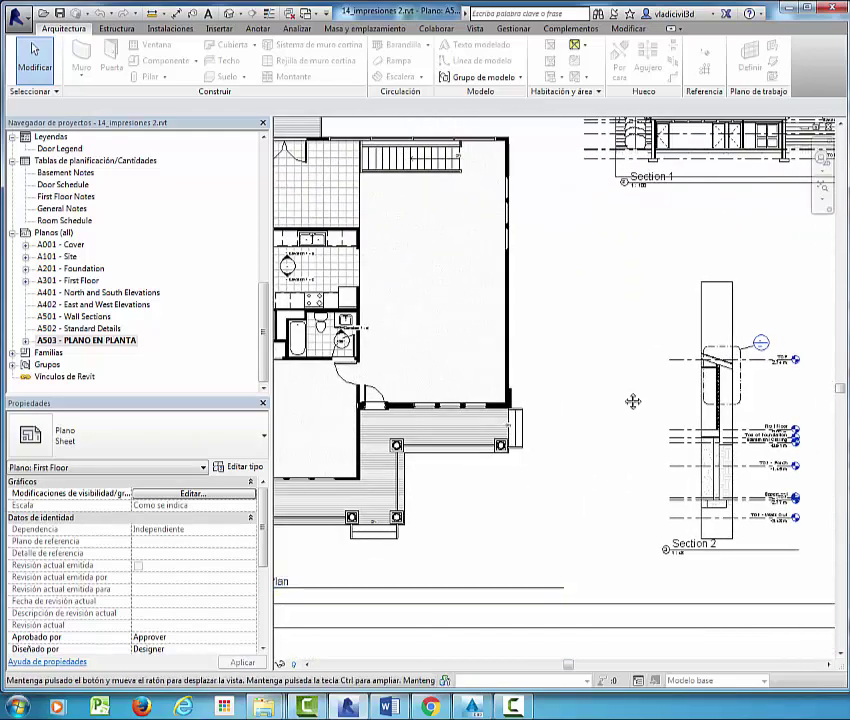
{"action": "mouse_move", "coordinate": [633, 401]}
{"action": "middle_mouse_down"}
{"action": "mouse_move", "coordinate": [537, 397]}
{"action": "mouse_move", "coordinate": [588, 376]}
{"action": "middle_mouse_up"}
{"action": "scroll", "coordinate": [619, 349], "scroll_direction": "down", "scroll_amount": 3}
{"action": "scroll", "coordinate": [514, 378], "scroll_direction": "up", "scroll_amount": 2}
{"action": "scroll", "coordinate": [538, 378], "scroll_direction": "up", "scroll_amount": 1}
{"action": "scroll", "coordinate": [589, 385], "scroll_direction": "down", "scroll_amount": 1}
{"action": "scroll", "coordinate": [600, 383], "scroll_direction": "down", "scroll_amount": 1}
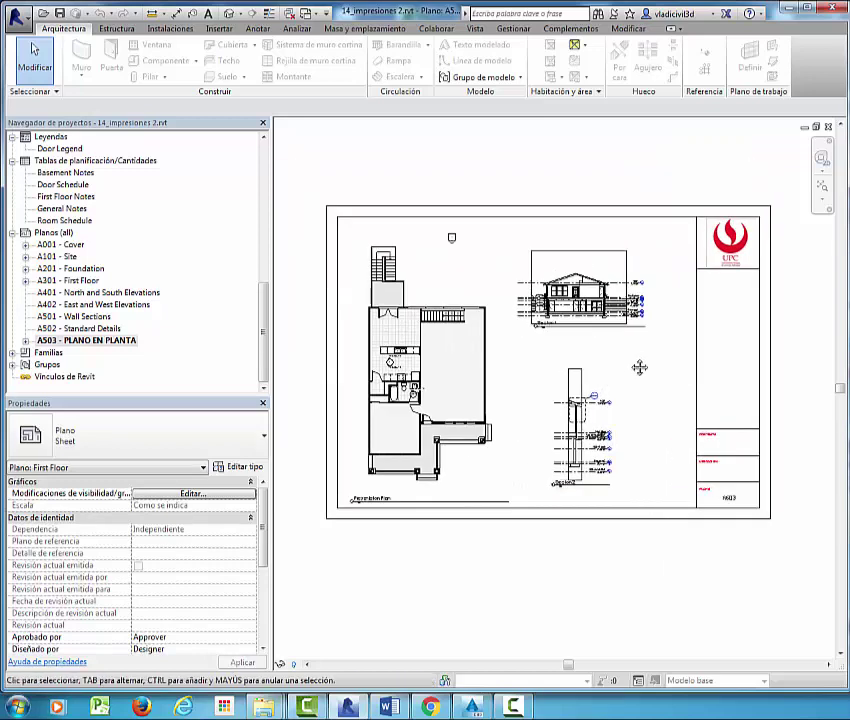
{"action": "middle_click_drag", "start_coordinate": [639, 367], "coordinate": [650, 367]}
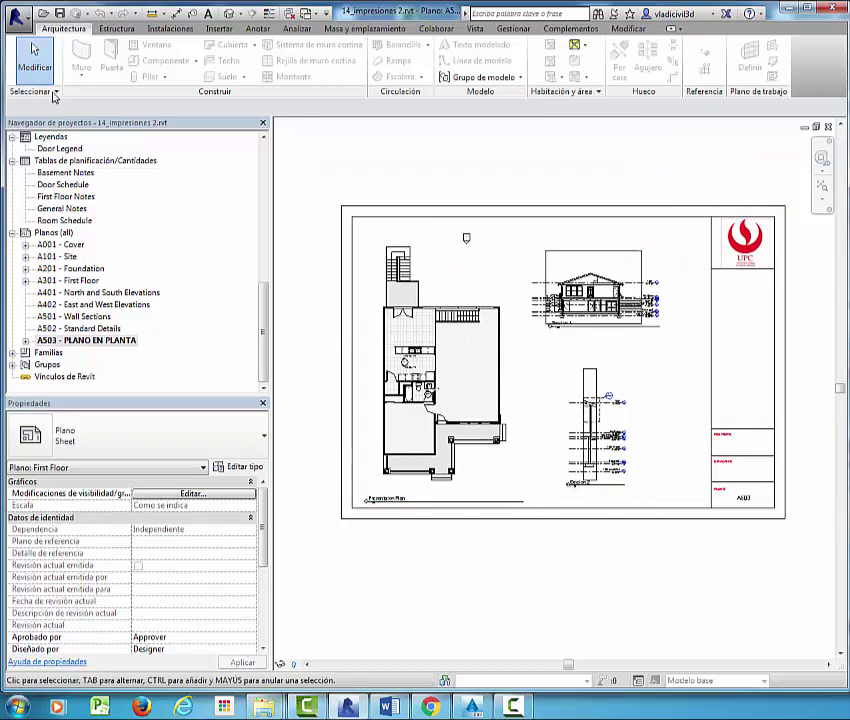
Check the Adobe PDF print setup (Letter, landscape, fit to page) and close it unchanged
{"action": "left_click", "coordinate": [18, 18]}
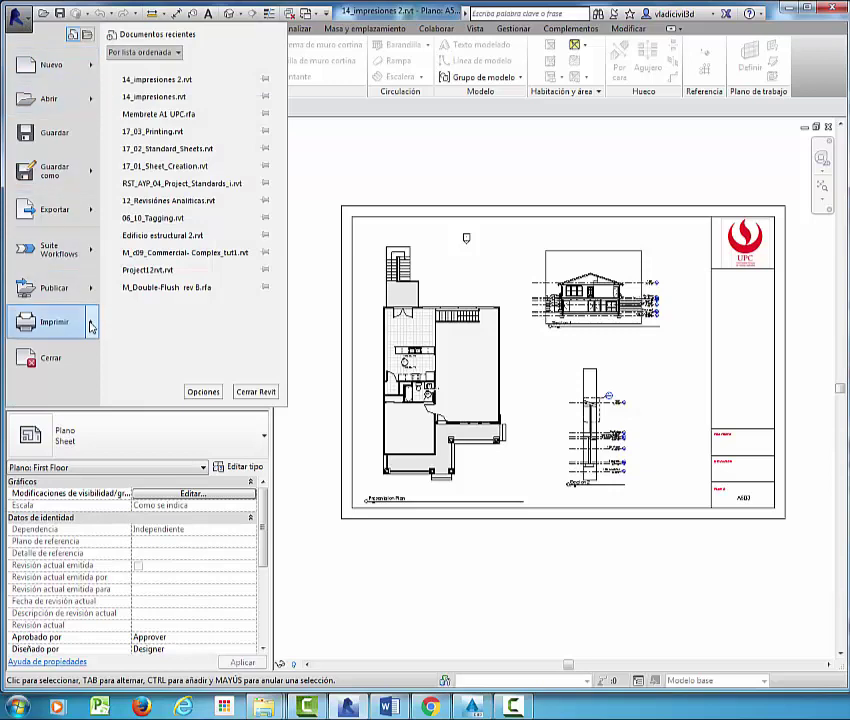
{"action": "left_click", "coordinate": [18, 18]}
{"action": "left_click", "coordinate": [18, 18]}
{"action": "mouse_move", "coordinate": [91, 322]}
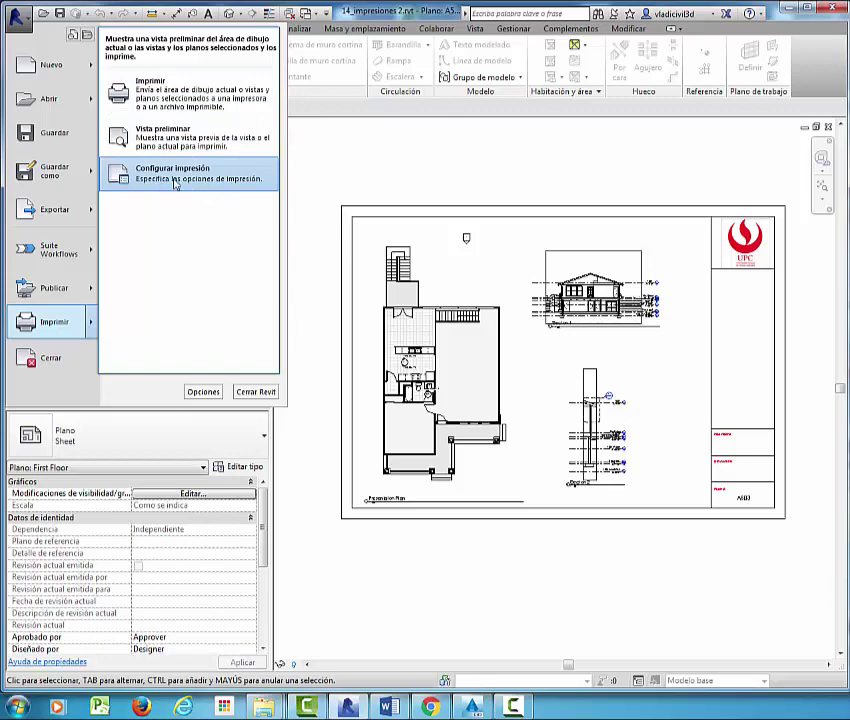
{"action": "left_click", "coordinate": [175, 190]}
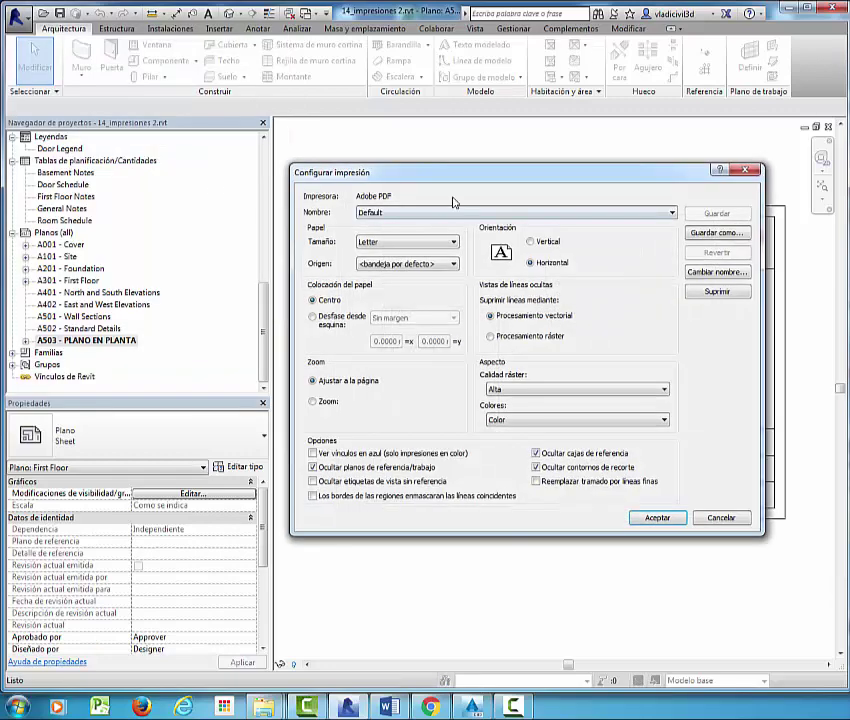
{"action": "left_click_drag", "start_coordinate": [412, 173], "coordinate": [303, 259]}
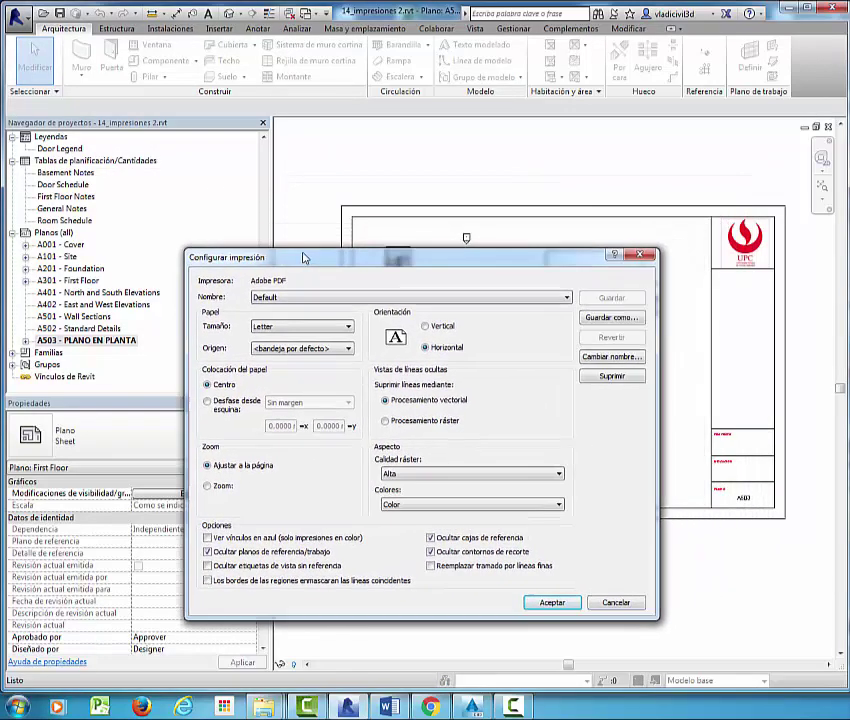
{"action": "left_click", "coordinate": [279, 300]}
{"action": "left_click", "coordinate": [276, 285]}
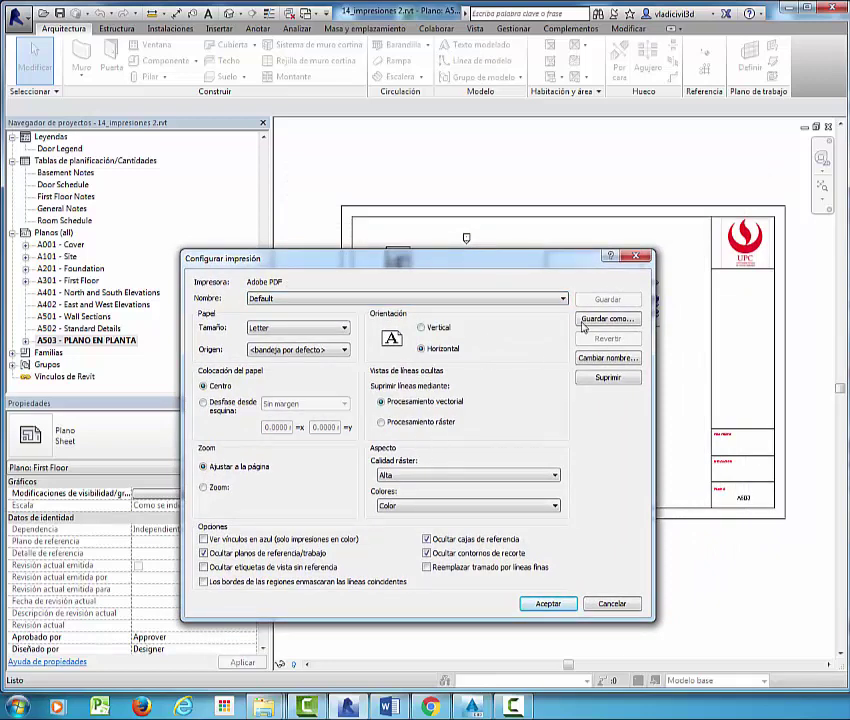
{"action": "left_click", "coordinate": [636, 256]}
{"action": "left_click", "coordinate": [17, 14]}
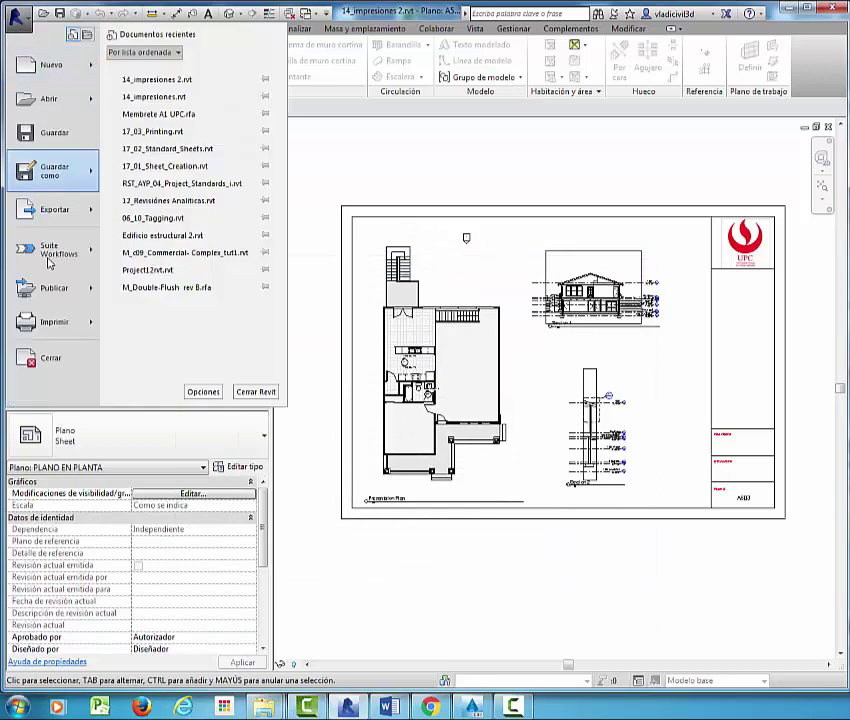
{"action": "mouse_move", "coordinate": [54, 322]}
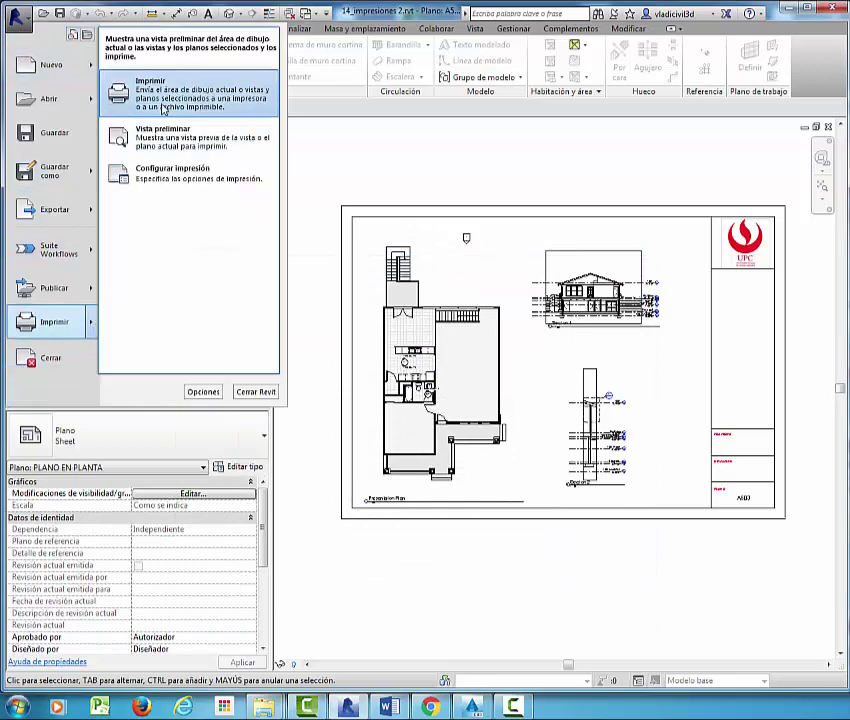
Browse the available printers, briefly picking the EPSON XP-211 214 216 Series, then close
{"action": "left_click", "coordinate": [162, 110]}
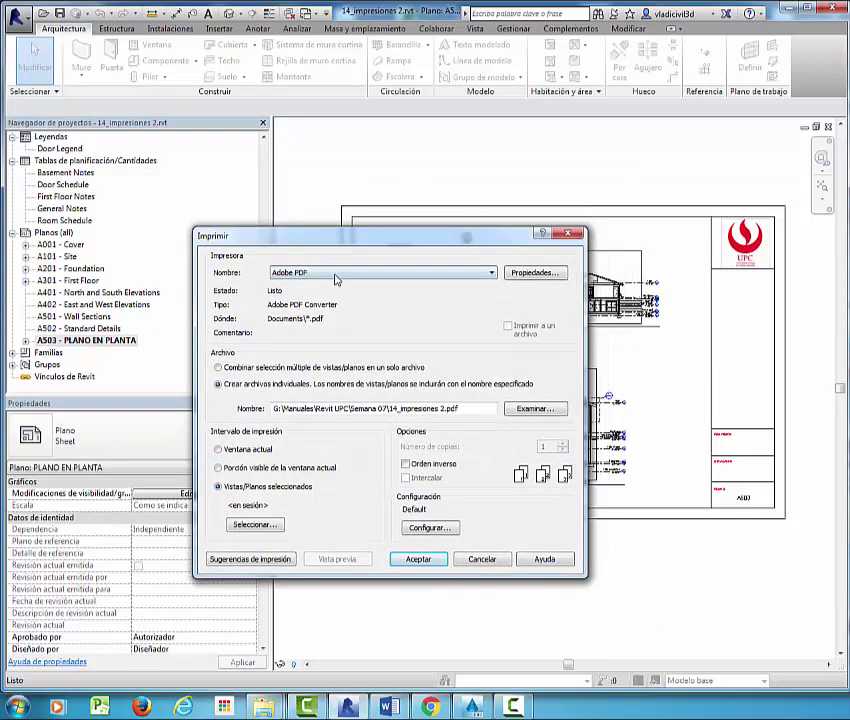
{"action": "left_click", "coordinate": [336, 274]}
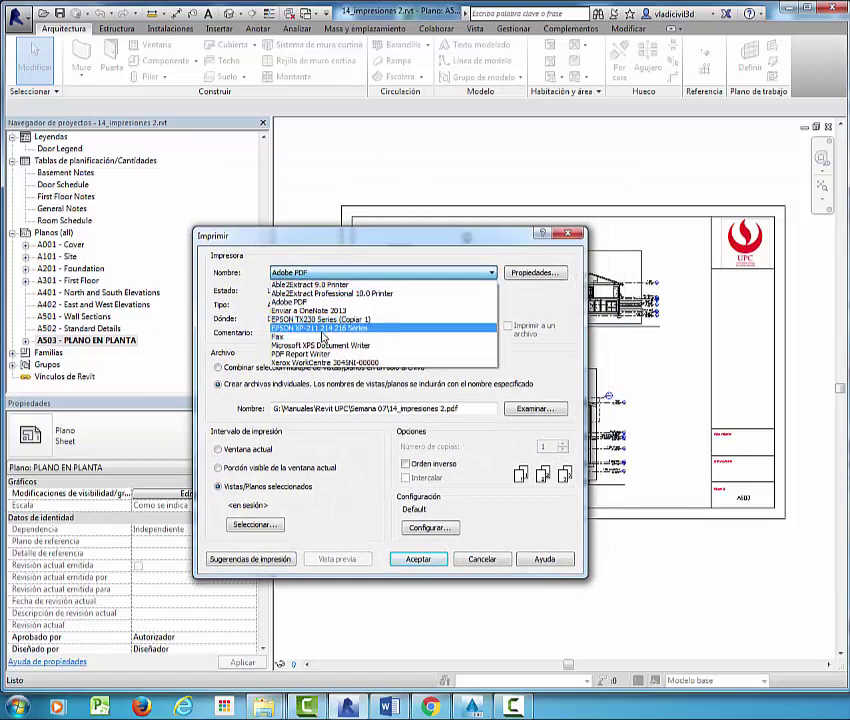
{"action": "left_click", "coordinate": [326, 273]}
{"action": "left_click", "coordinate": [328, 273]}
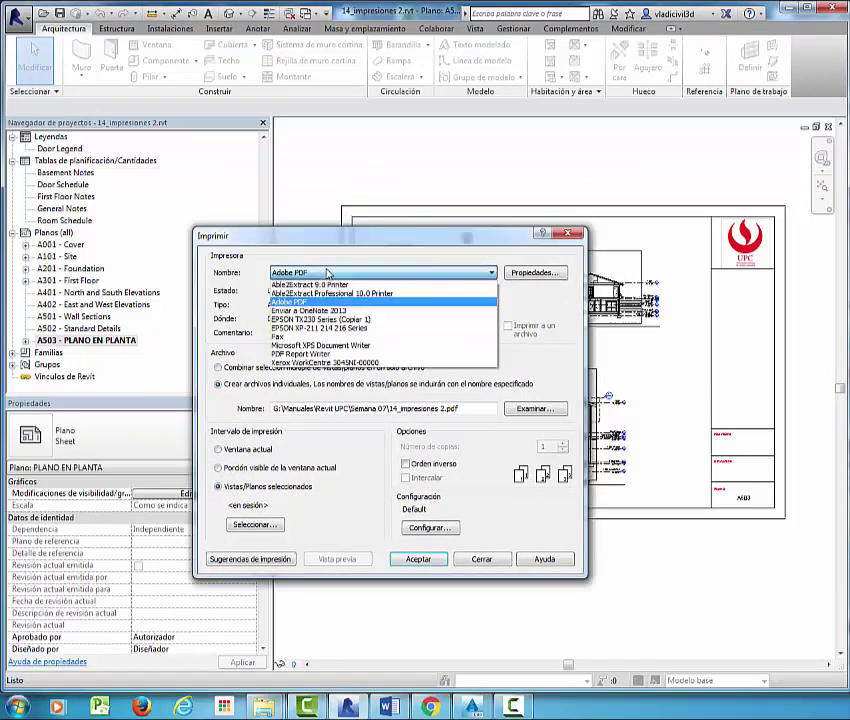
{"action": "left_click", "coordinate": [326, 273]}
{"action": "left_click", "coordinate": [326, 273]}
{"action": "left_click", "coordinate": [312, 304]}
{"action": "left_click", "coordinate": [320, 273]}
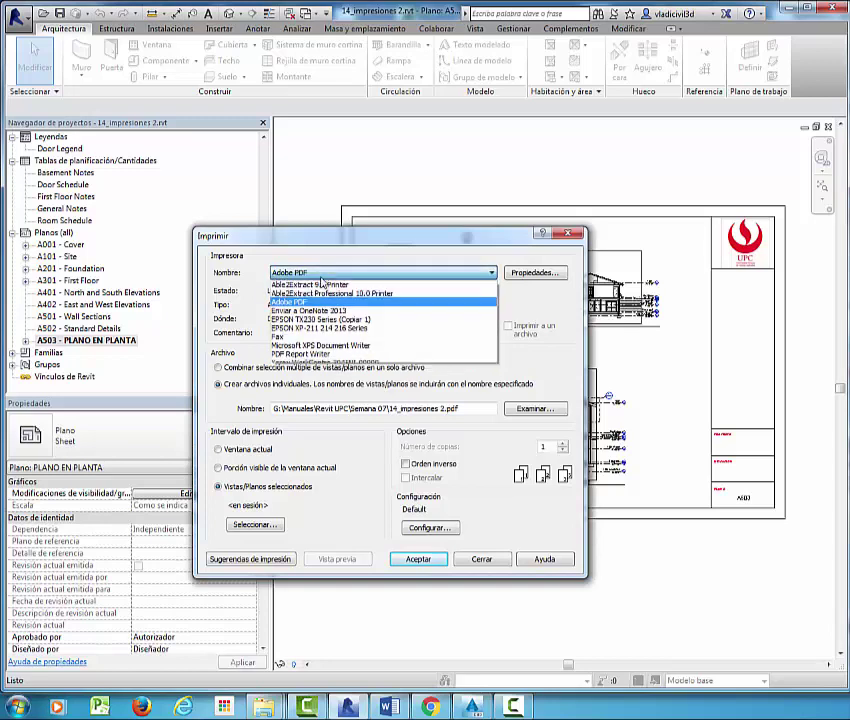
{"action": "left_click", "coordinate": [313, 327]}
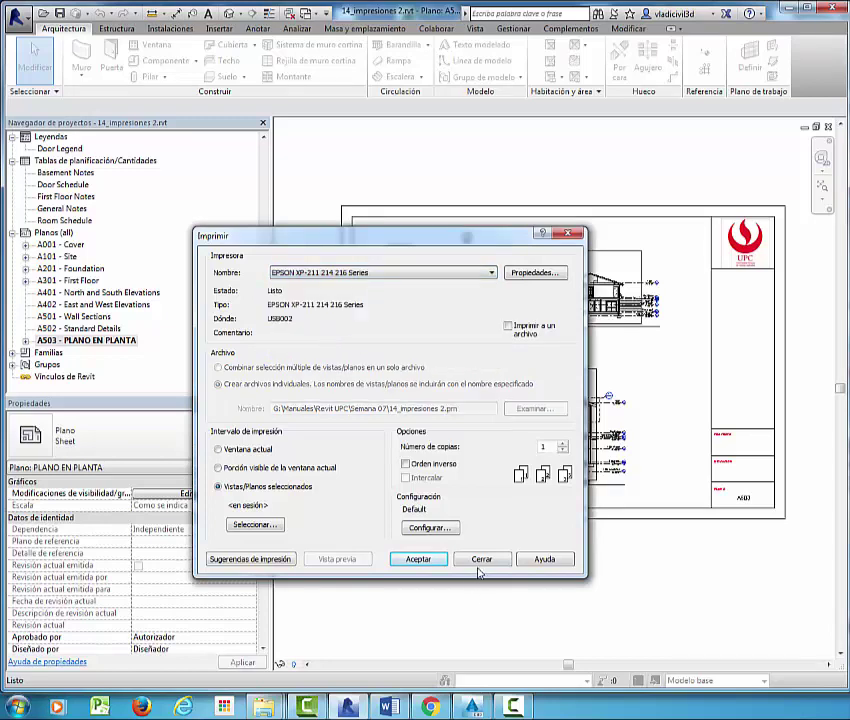
{"action": "left_click", "coordinate": [481, 559]}
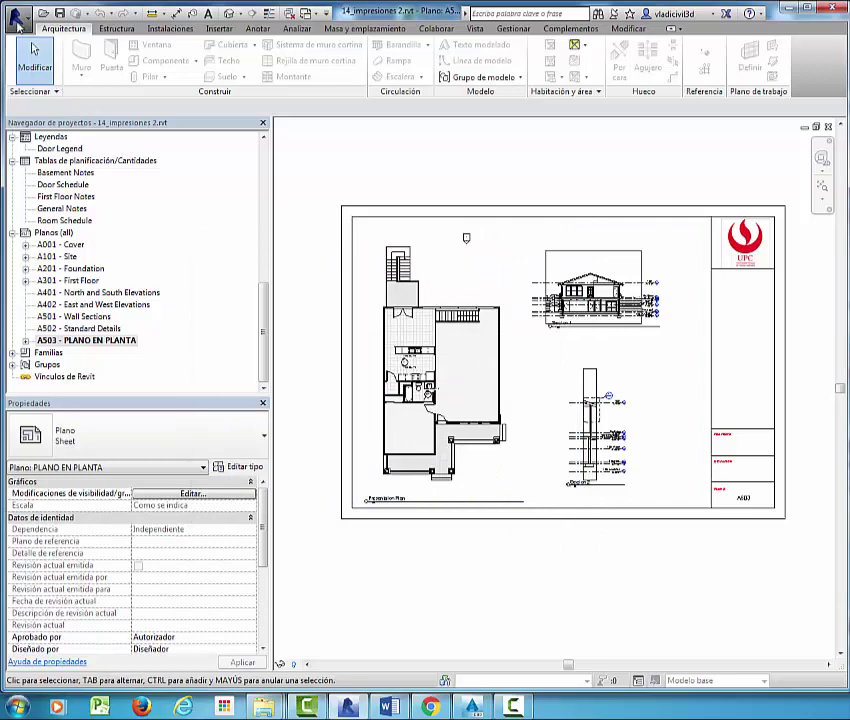
{"action": "left_click", "coordinate": [18, 14]}
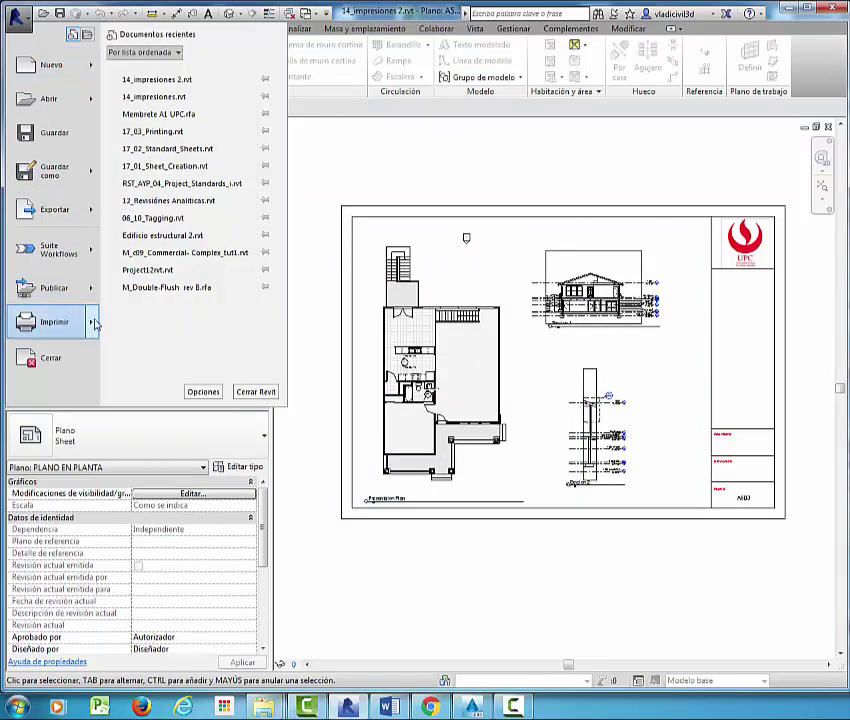
{"action": "key", "text": "Escape"}
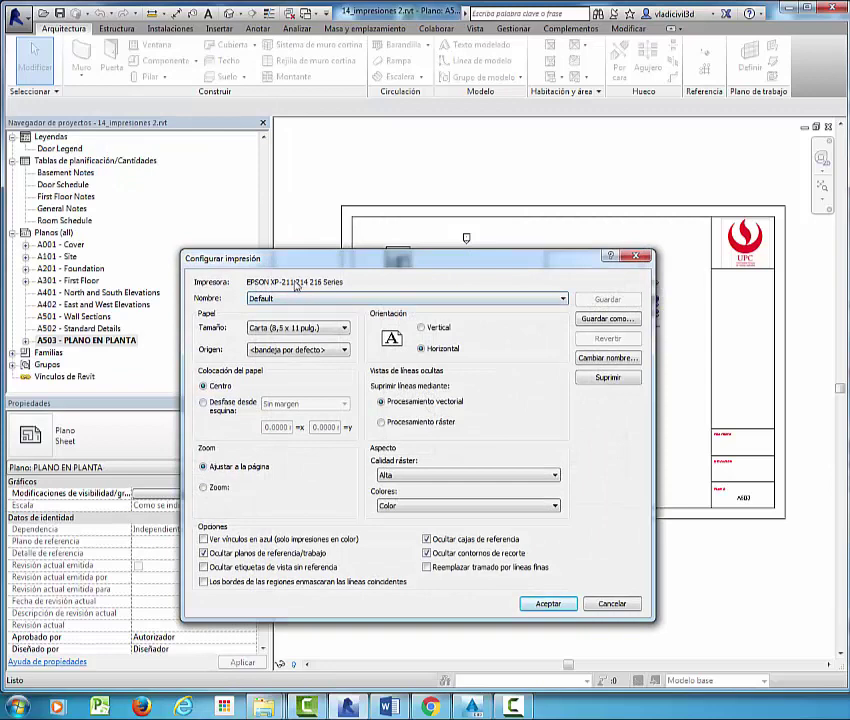
{"action": "left_click", "coordinate": [635, 256]}
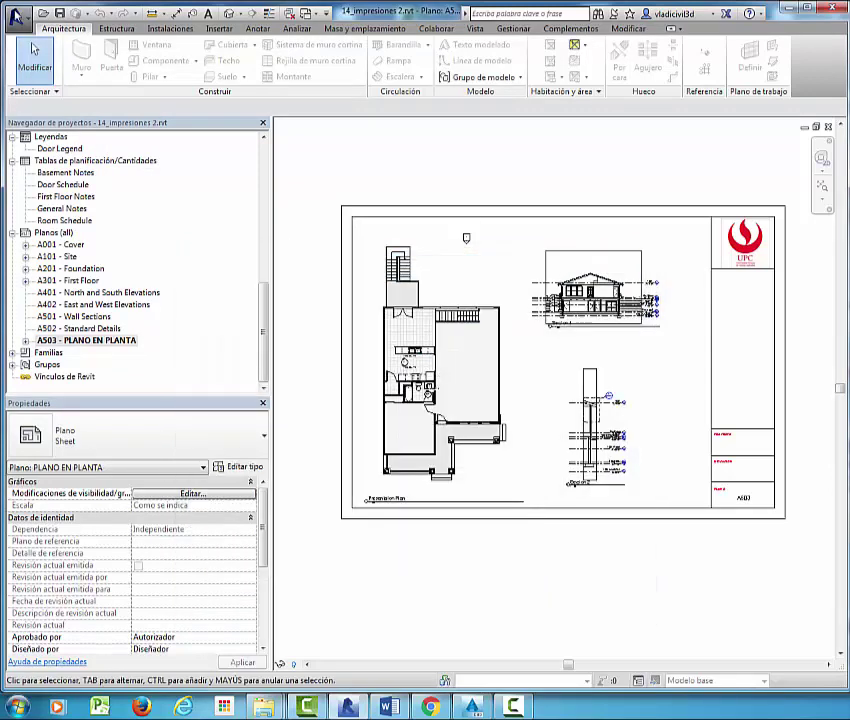
Make the Xerox WorkCentre 3045NI the current printer in the Print dialog
{"action": "left_click", "coordinate": [15, 14]}
{"action": "mouse_move", "coordinate": [52, 322]}
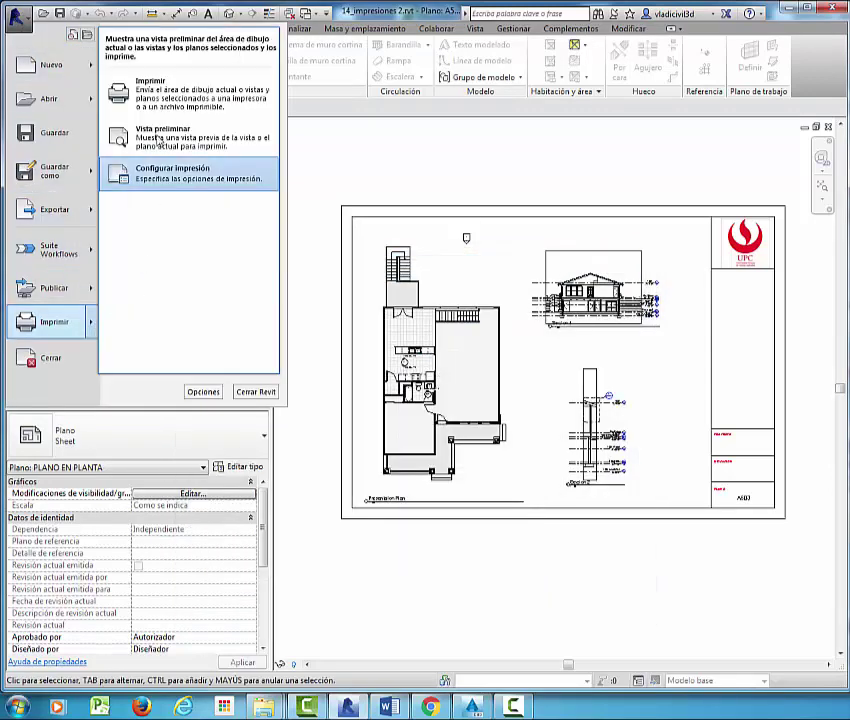
{"action": "left_click", "coordinate": [150, 90]}
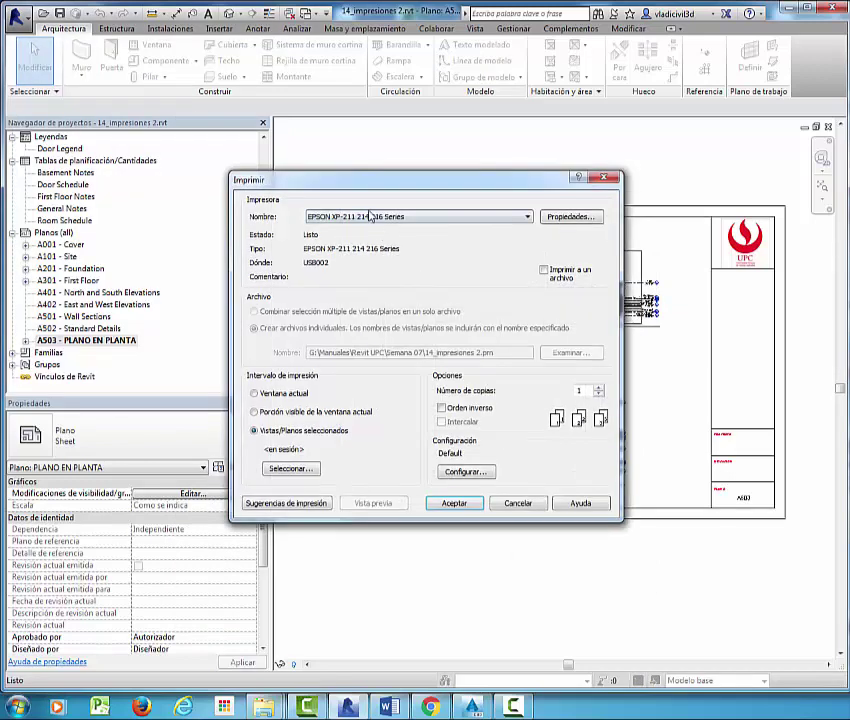
{"action": "left_click", "coordinate": [370, 216]}
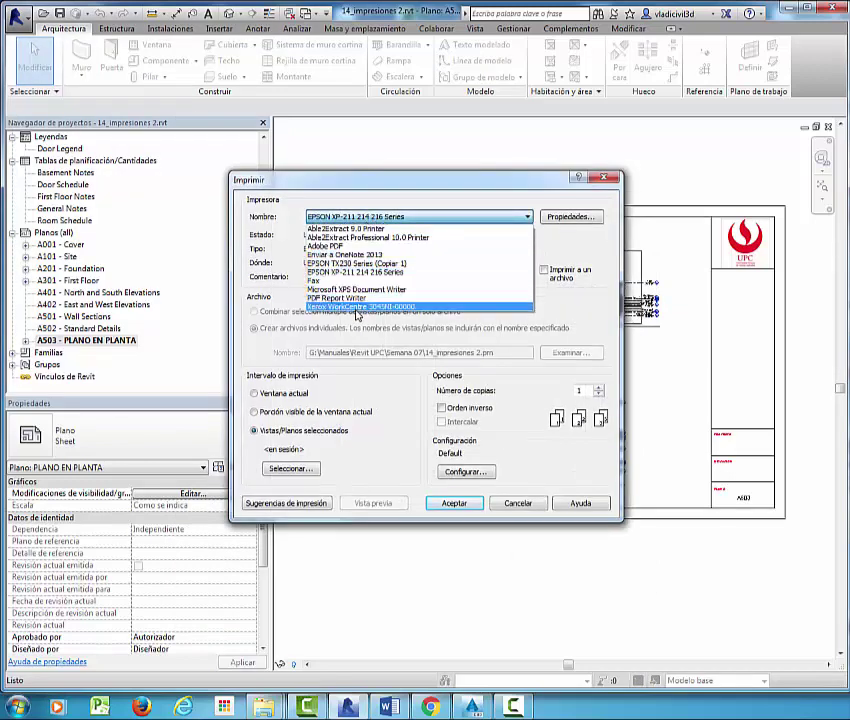
{"action": "left_click", "coordinate": [362, 307]}
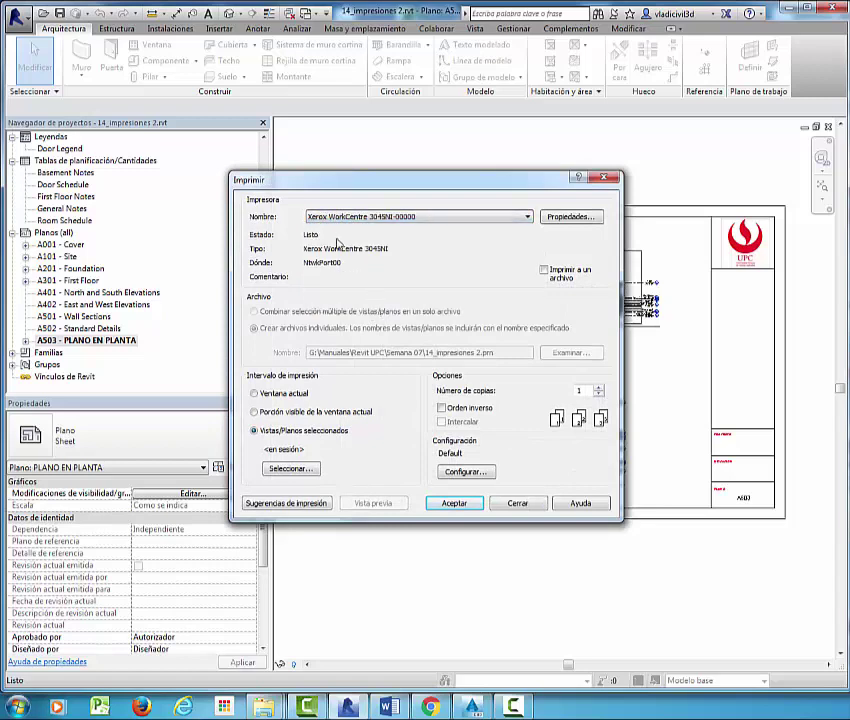
{"action": "left_click", "coordinate": [528, 505]}
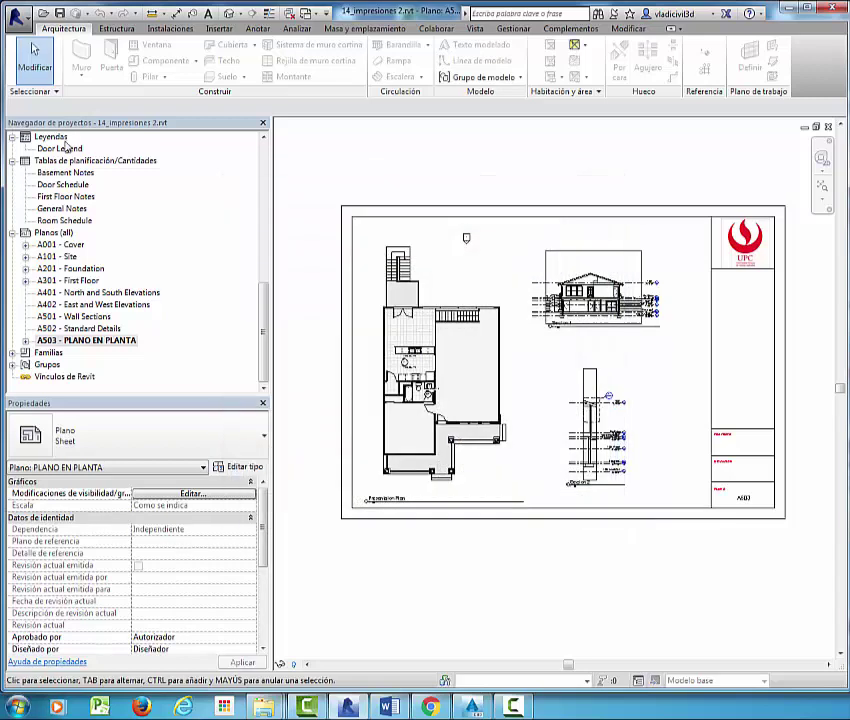
Confirm the print setup is still Letter, landscape, fit to page
{"action": "left_click", "coordinate": [15, 16]}
{"action": "mouse_move", "coordinate": [54, 322]}
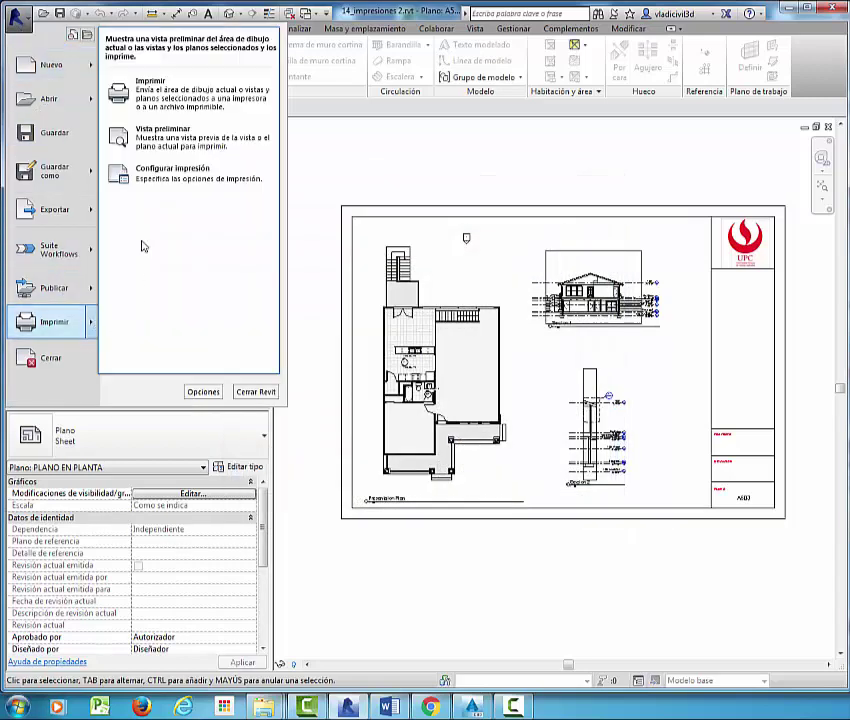
{"action": "left_click", "coordinate": [170, 172]}
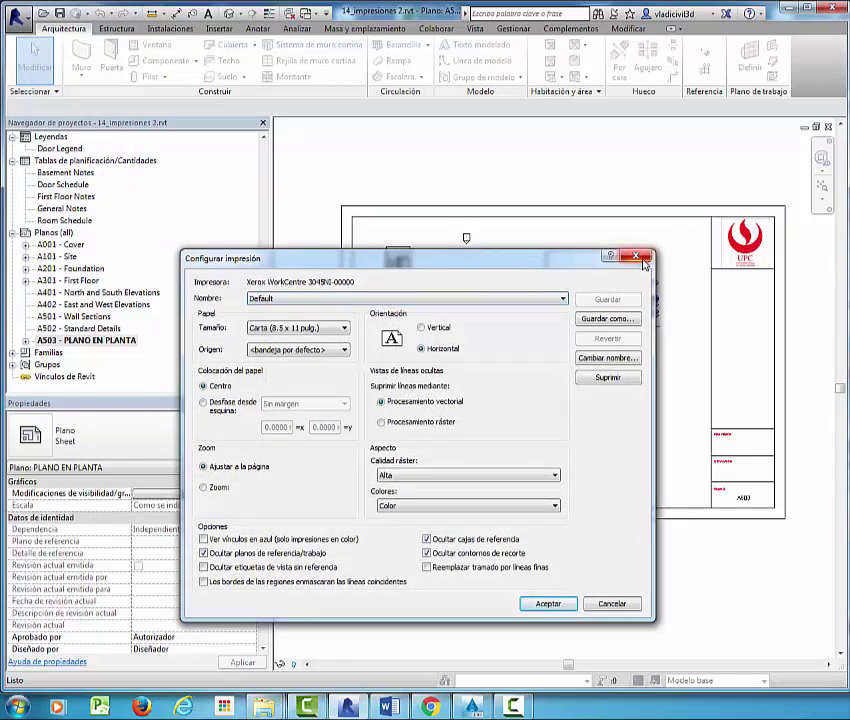
{"action": "left_click", "coordinate": [636, 256]}
{"action": "left_click", "coordinate": [16, 16]}
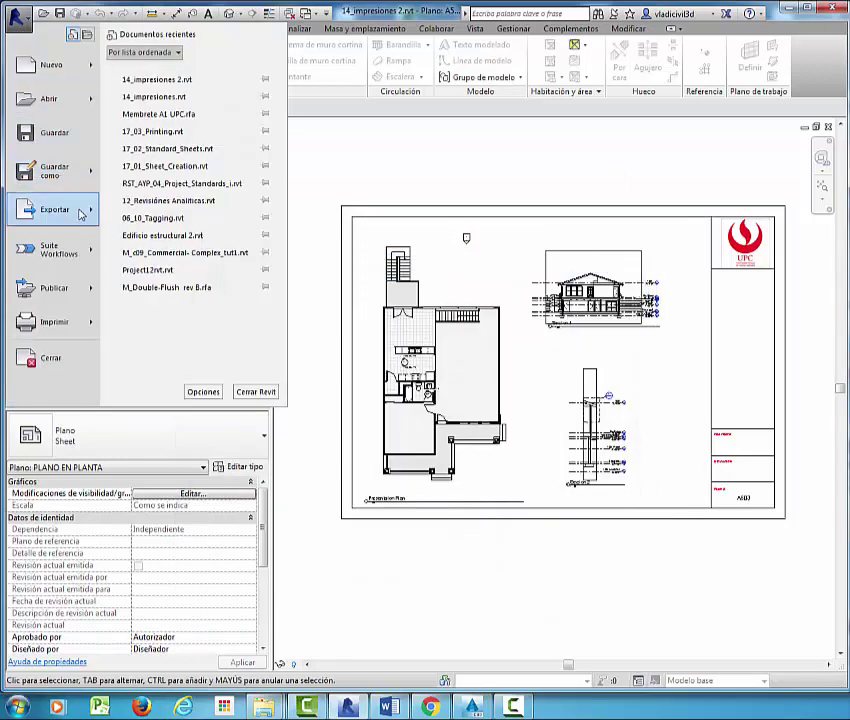
Select Adobe PDF as the printer in the Print dialog
{"action": "left_click", "coordinate": [182, 100]}
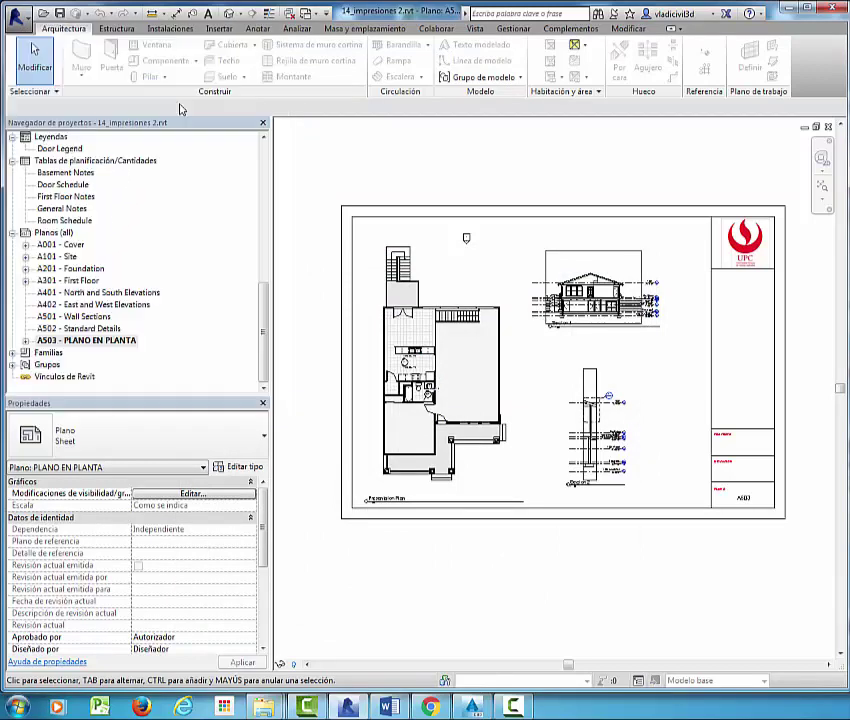
{"action": "left_click", "coordinate": [360, 217]}
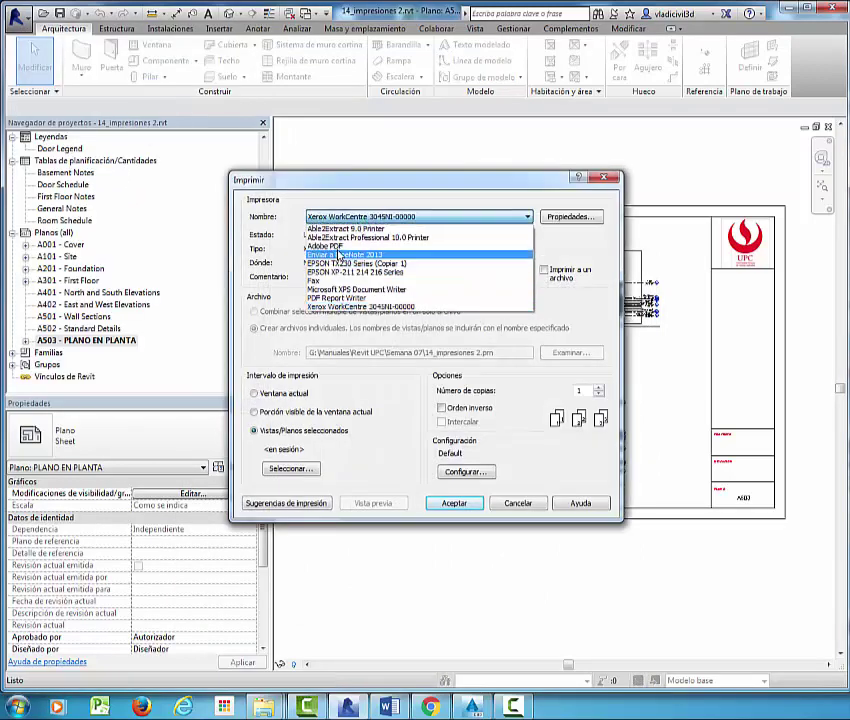
{"action": "left_click", "coordinate": [338, 246]}
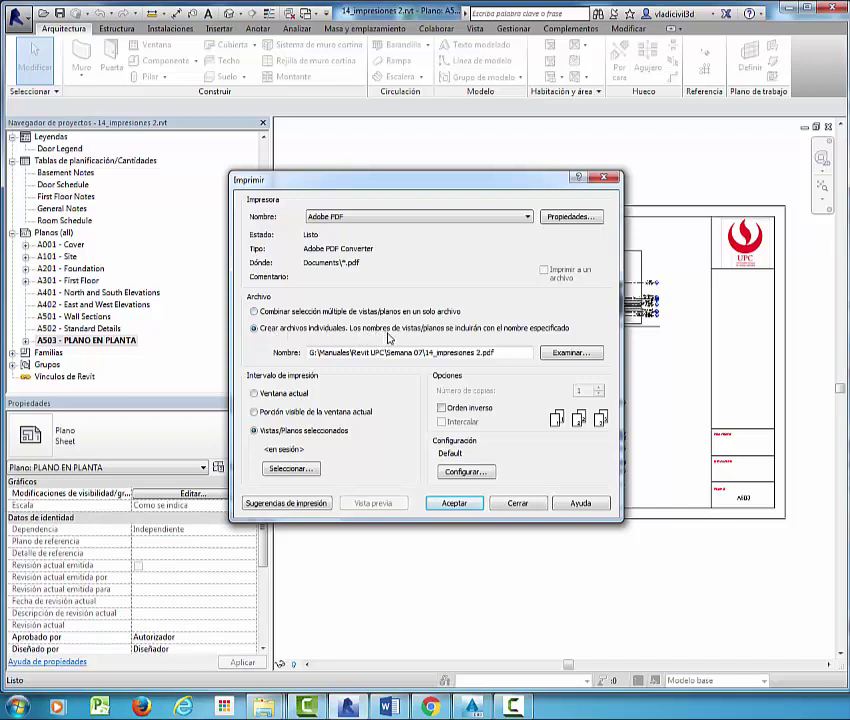
Check the output file 14_impresiones 2.pdf in Semana 07, browsing then cancelling
{"action": "mouse_move", "coordinate": [497, 352]}
{"action": "left_mouse_down"}
{"action": "mouse_move", "coordinate": [313, 352]}
{"action": "mouse_move", "coordinate": [345, 352]}
{"action": "left_mouse_up"}
{"action": "left_click", "coordinate": [416, 352]}
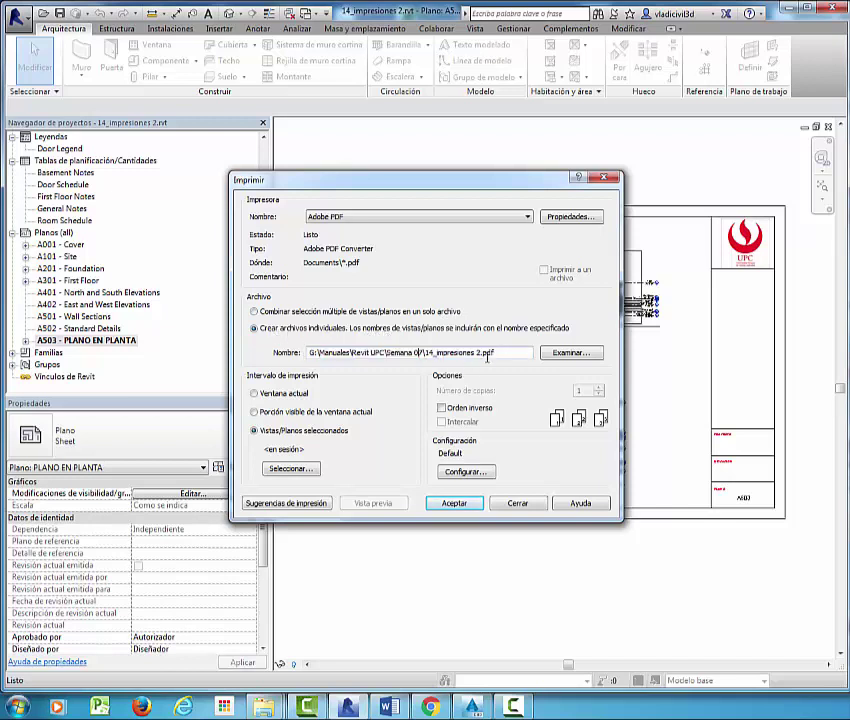
{"action": "type", "text": "7"}
{"action": "left_click_drag", "start_coordinate": [430, 352], "coordinate": [514, 353]}
{"action": "left_click", "coordinate": [501, 353]}
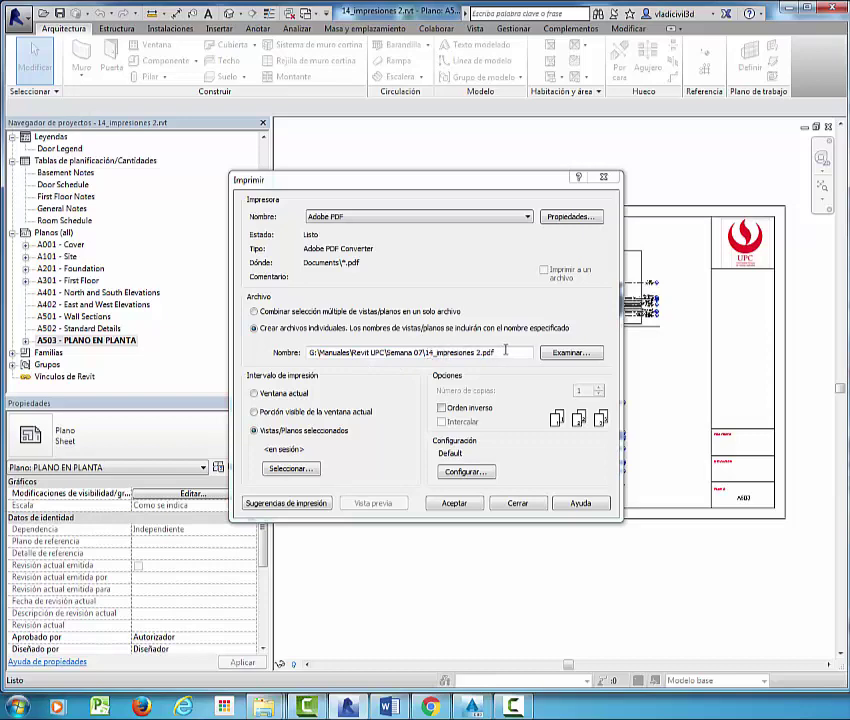
{"action": "left_click", "coordinate": [569, 352]}
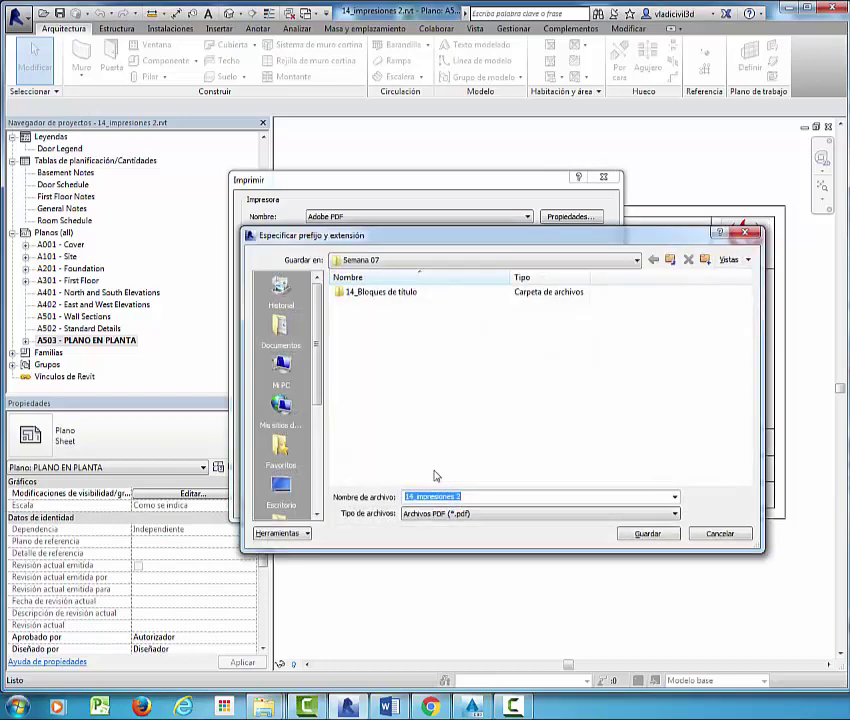
{"action": "left_click", "coordinate": [745, 234]}
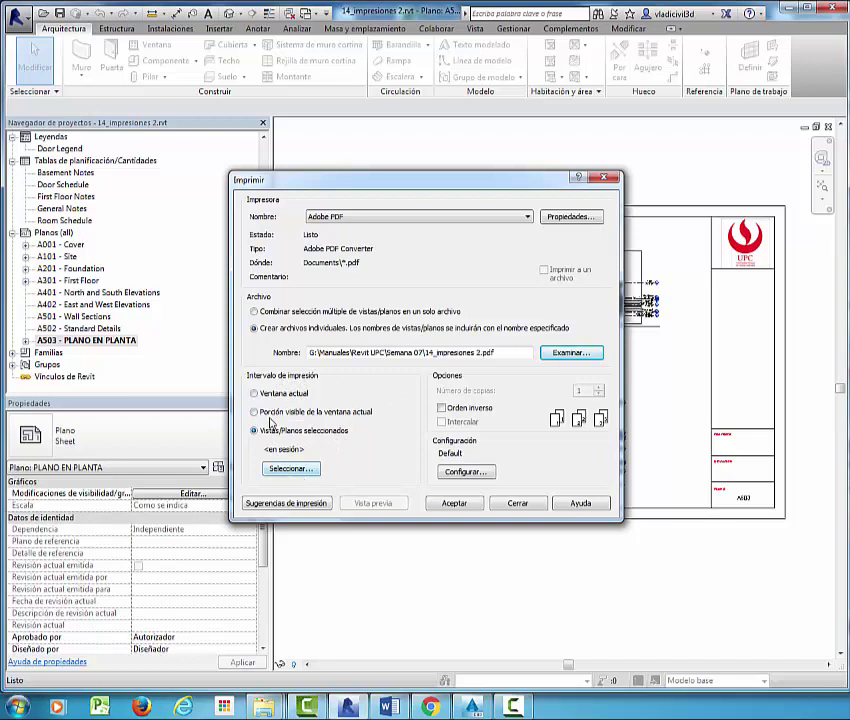
Keep selected views/sheets and tick only sheet A503 - PLANO EN PLANTA for printing
{"action": "left_click", "coordinate": [265, 396]}
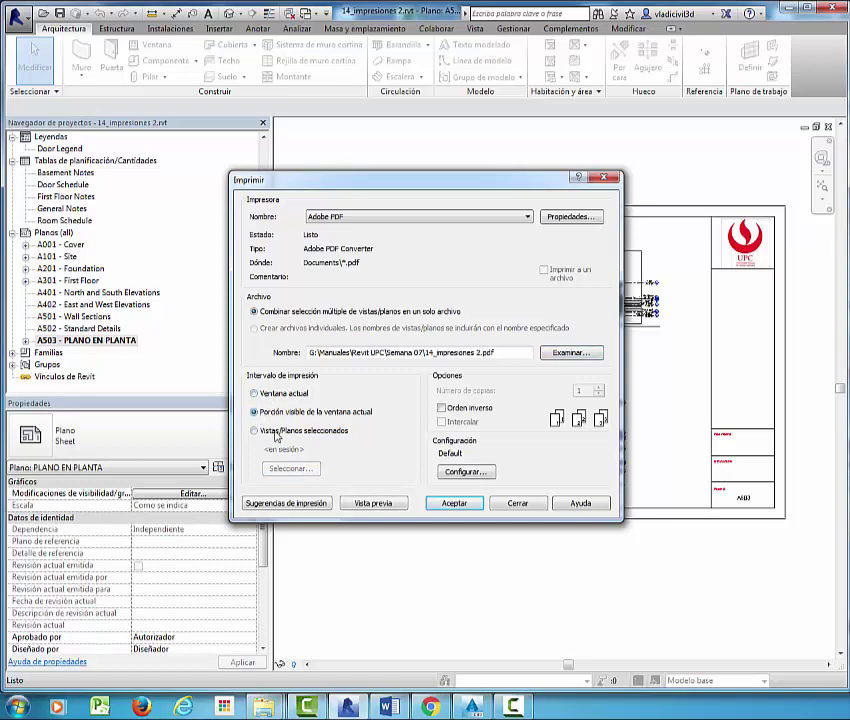
{"action": "left_click", "coordinate": [255, 431]}
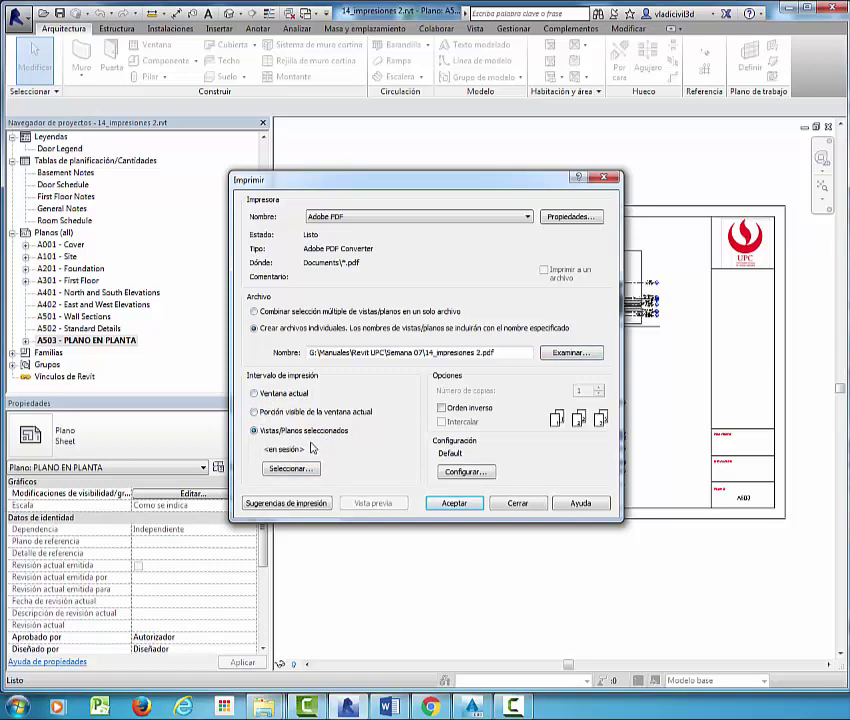
{"action": "left_click", "coordinate": [292, 469]}
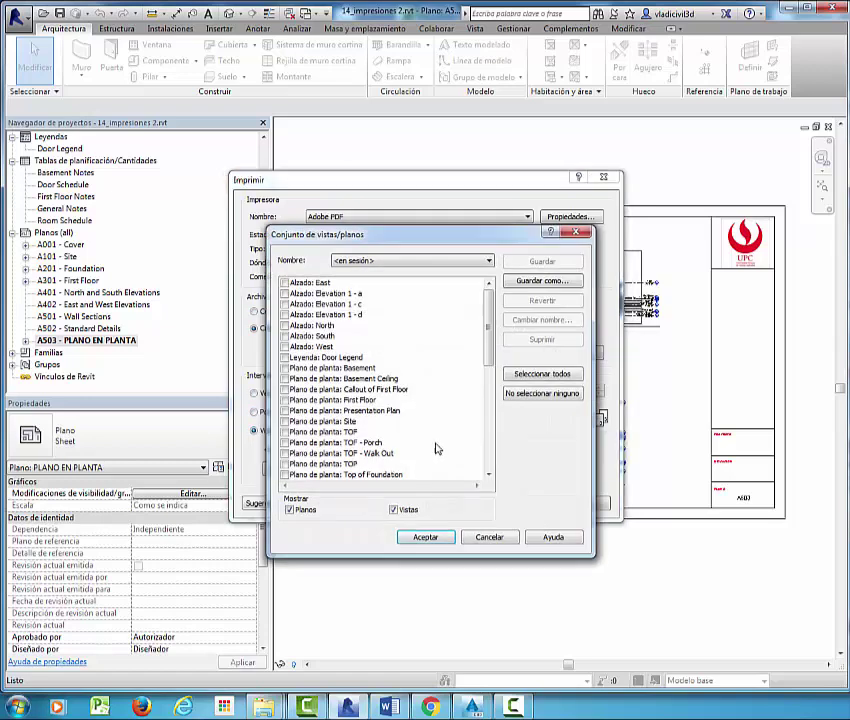
{"action": "left_click_drag", "start_coordinate": [410, 233], "coordinate": [505, 232]}
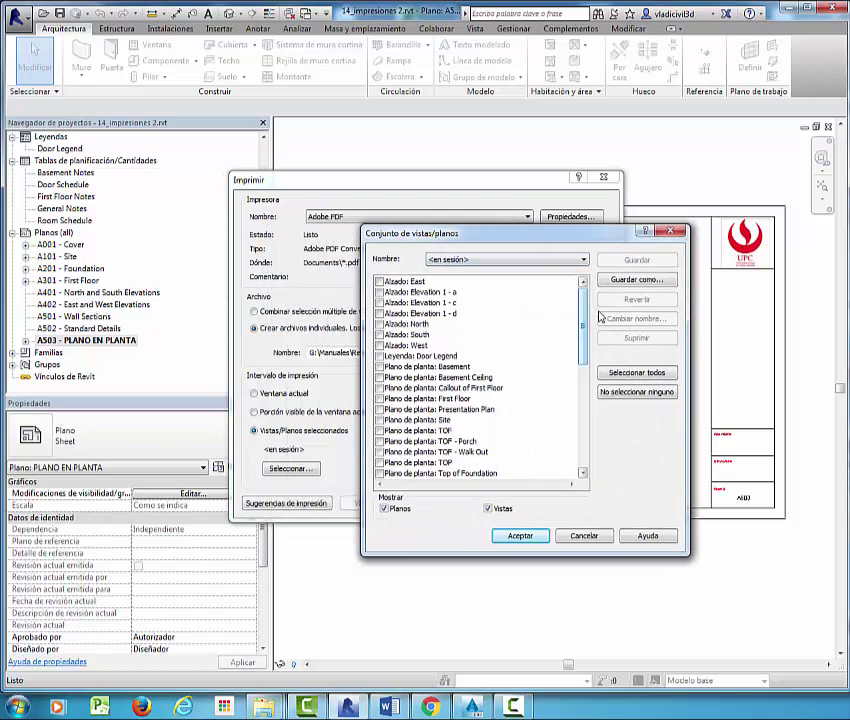
{"action": "left_click_drag", "start_coordinate": [565, 233], "coordinate": [672, 283]}
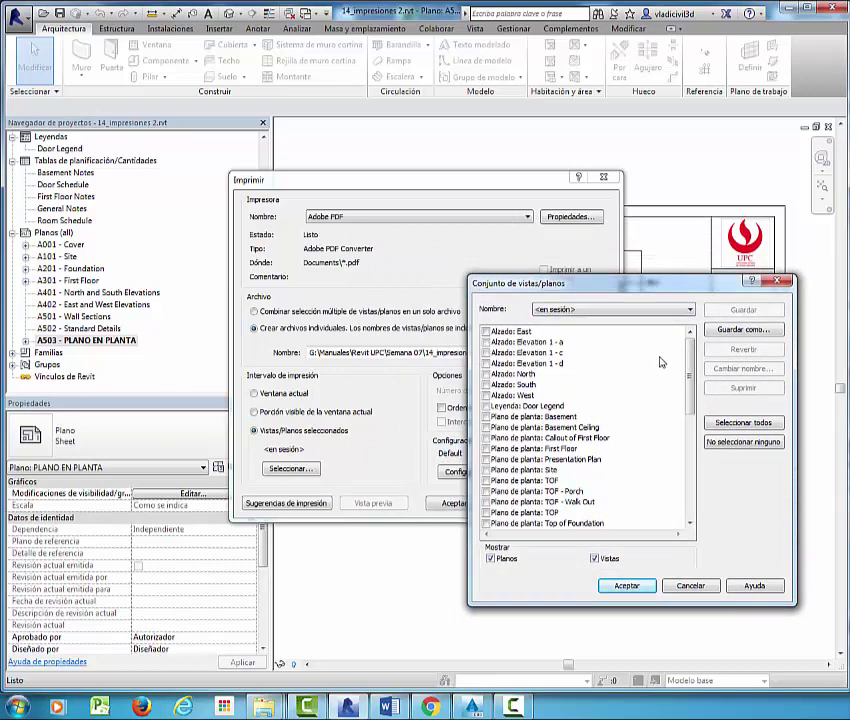
{"action": "left_click_drag", "start_coordinate": [689, 355], "coordinate": [697, 494]}
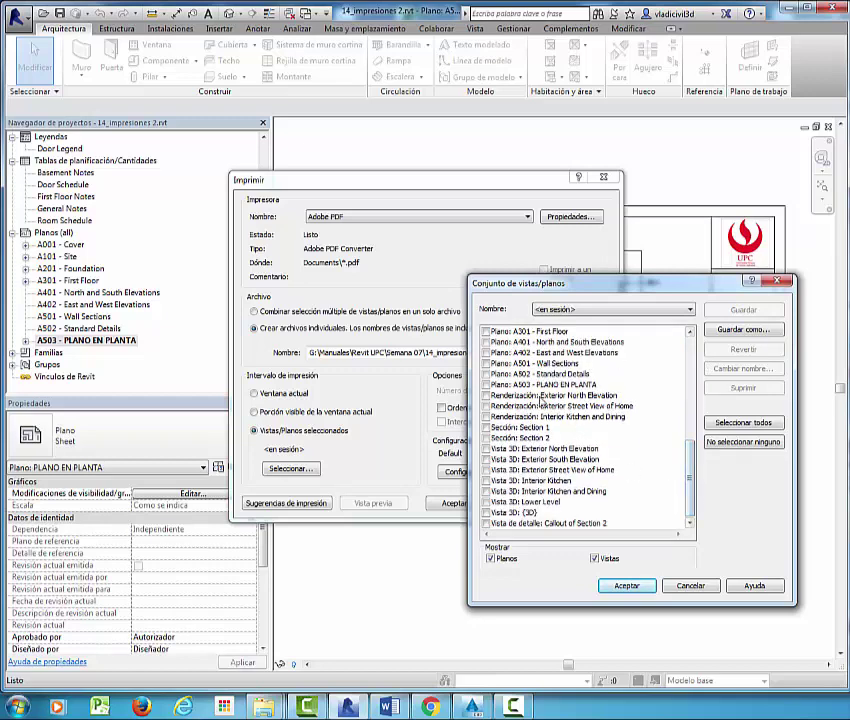
{"action": "left_click", "coordinate": [535, 386]}
{"action": "left_click", "coordinate": [487, 386]}
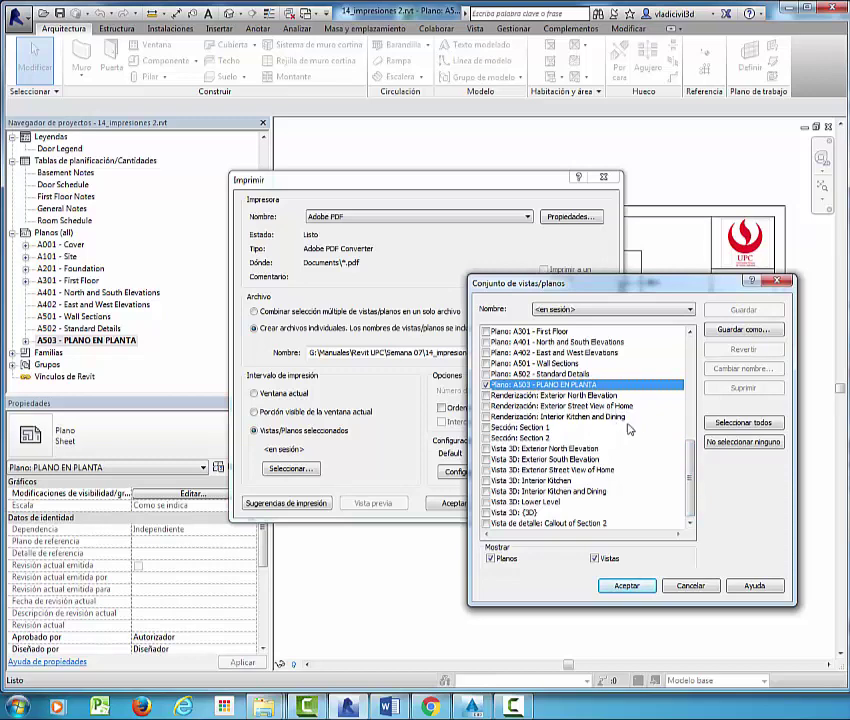
{"action": "left_click", "coordinate": [628, 589]}
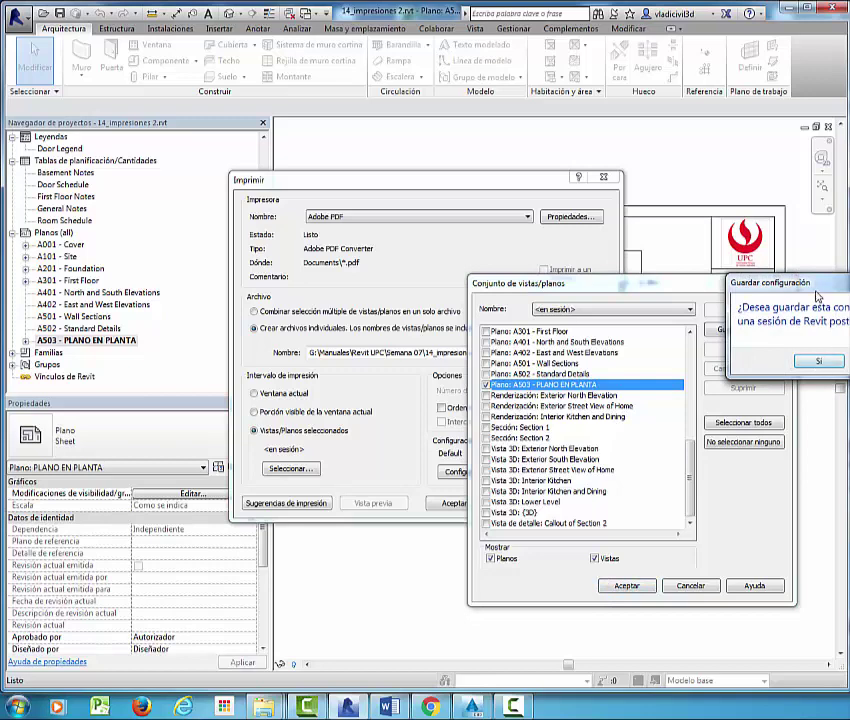
Save the sheet selection as a set named Planos UPC
{"action": "mouse_move", "coordinate": [817, 291]}
{"action": "left_mouse_down"}
{"action": "mouse_move", "coordinate": [628, 380]}
{"action": "mouse_move", "coordinate": [559, 446]}
{"action": "mouse_move", "coordinate": [362, 599]}
{"action": "left_mouse_up"}
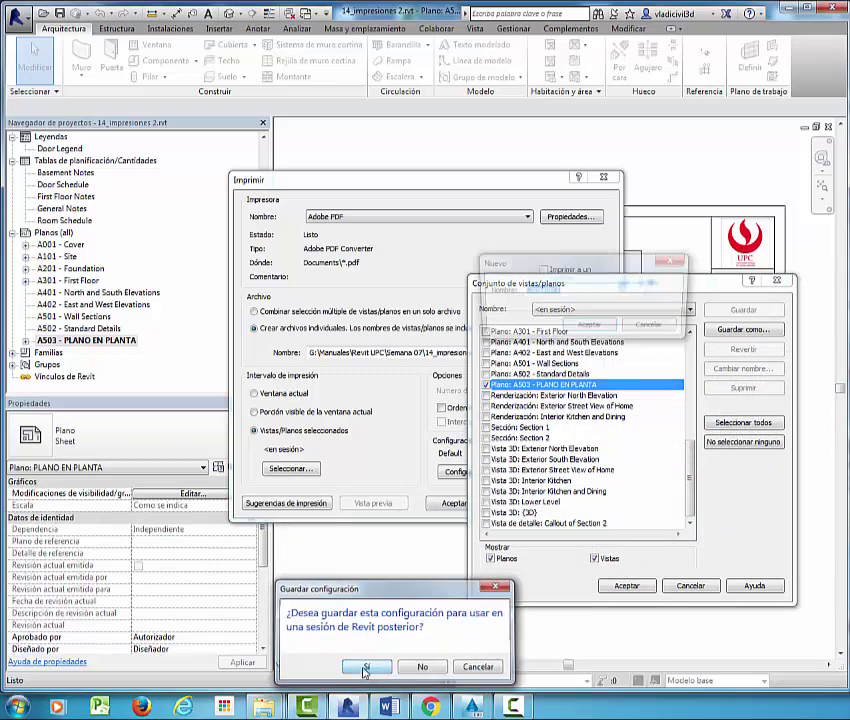
{"action": "left_click", "coordinate": [368, 663]}
{"action": "left_click_drag", "start_coordinate": [580, 263], "coordinate": [640, 252]}
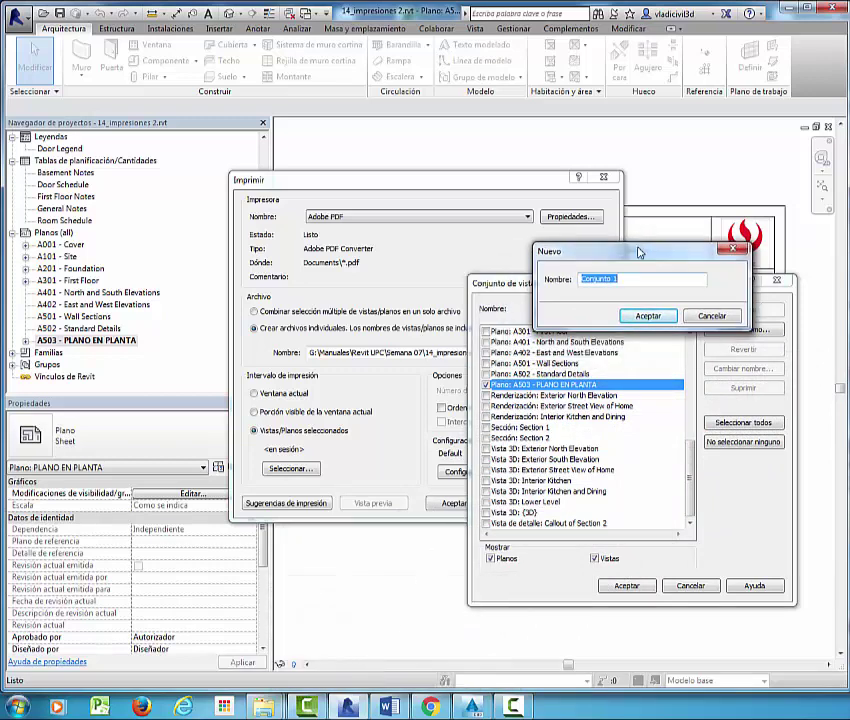
{"action": "type", "text": "Planos UPC"}
{"action": "left_click", "coordinate": [647, 316]}
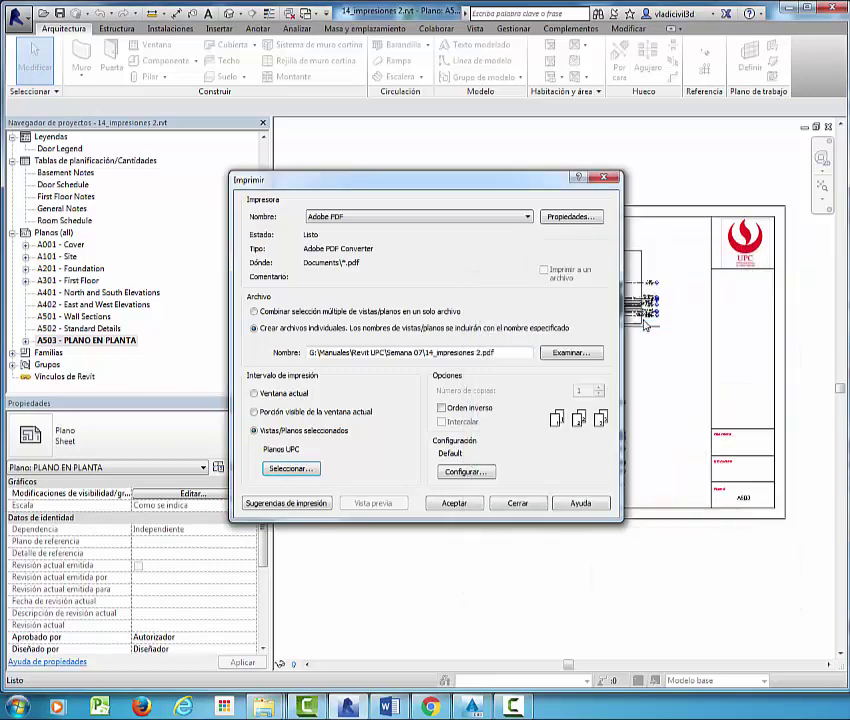
Review the Planos UPC set to confirm only A503 is checked
{"action": "double_click", "coordinate": [282, 448]}
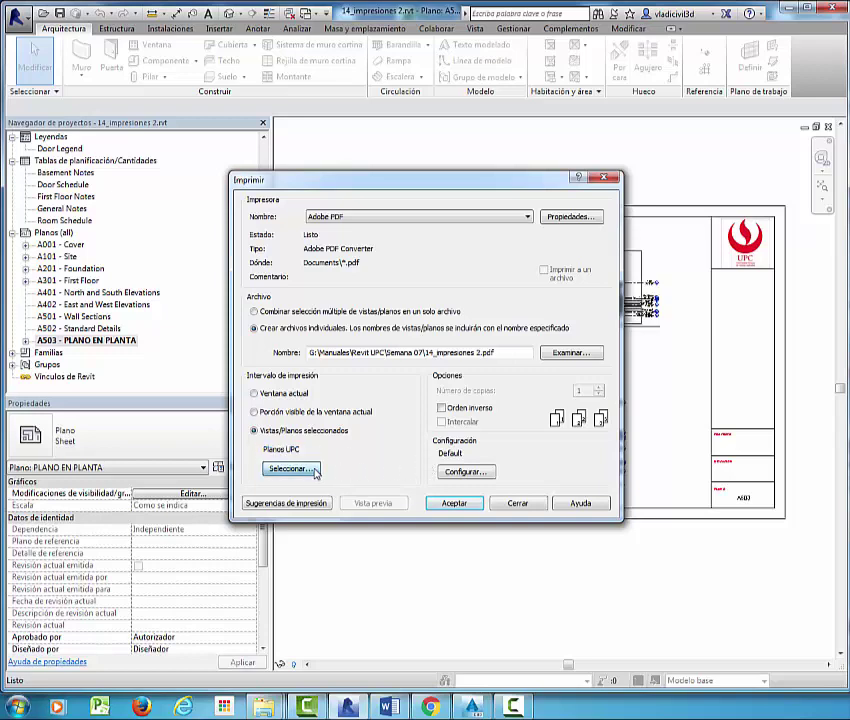
{"action": "left_click", "coordinate": [285, 468]}
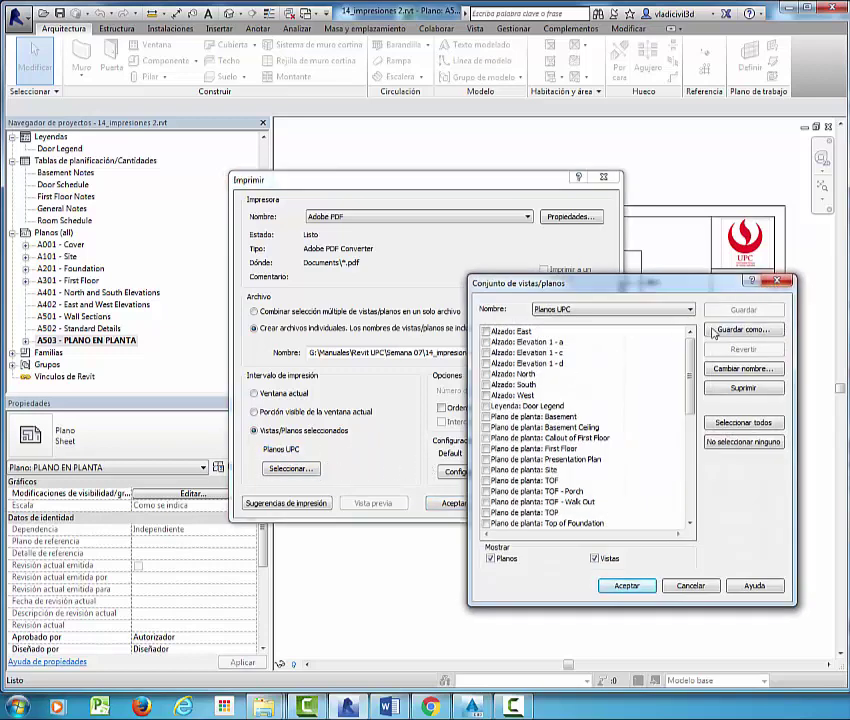
{"action": "scroll", "coordinate": [676, 466], "scroll_direction": "down", "scroll_amount": 10}
{"action": "scroll", "coordinate": [670, 435], "scroll_direction": "up", "scroll_amount": 4}
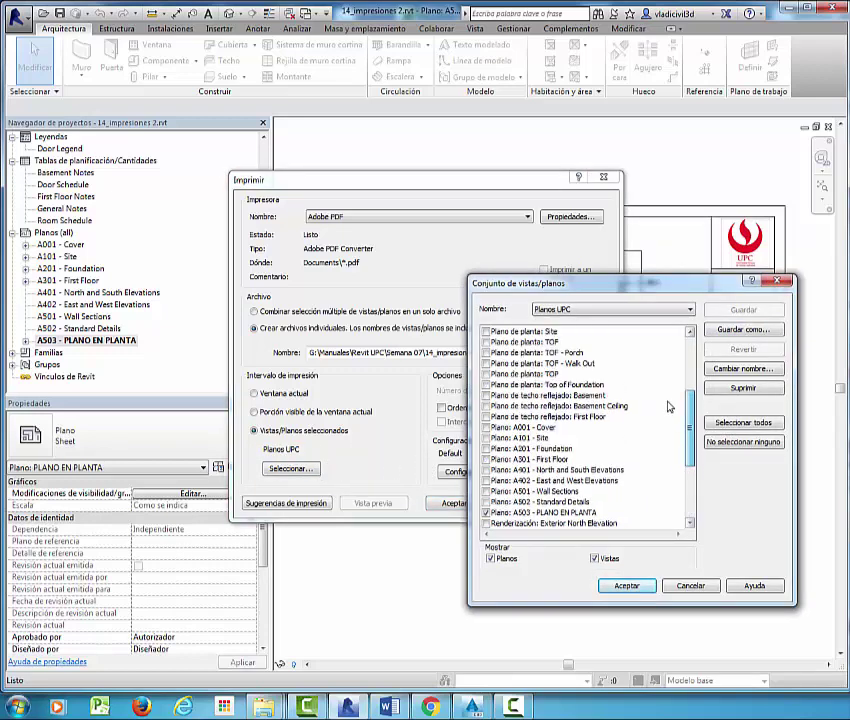
{"action": "scroll", "coordinate": [666, 390], "scroll_direction": "up", "scroll_amount": 4}
{"action": "scroll", "coordinate": [666, 366], "scroll_direction": "down", "scroll_amount": 8}
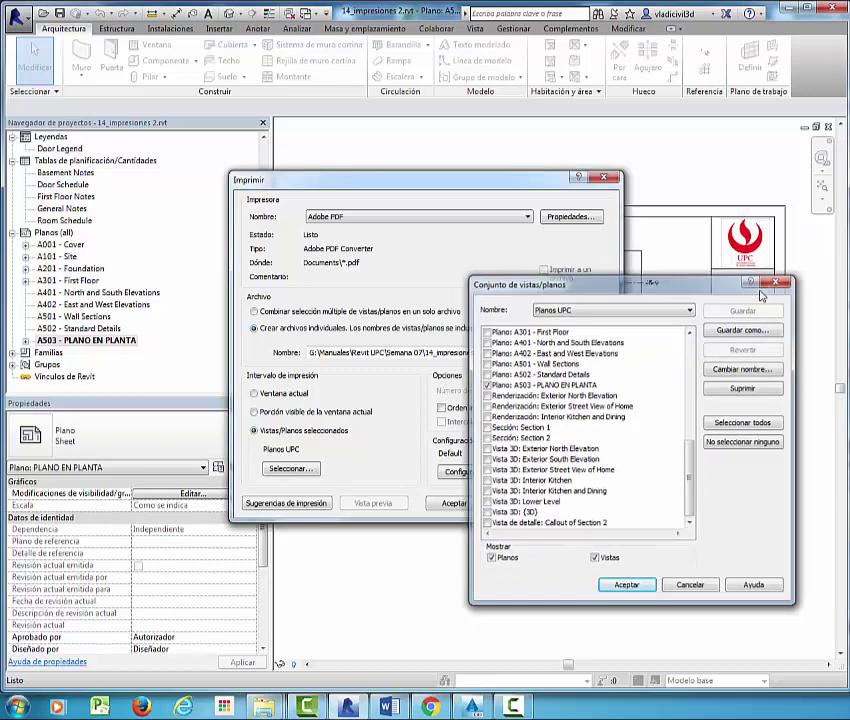
{"action": "left_click", "coordinate": [776, 283]}
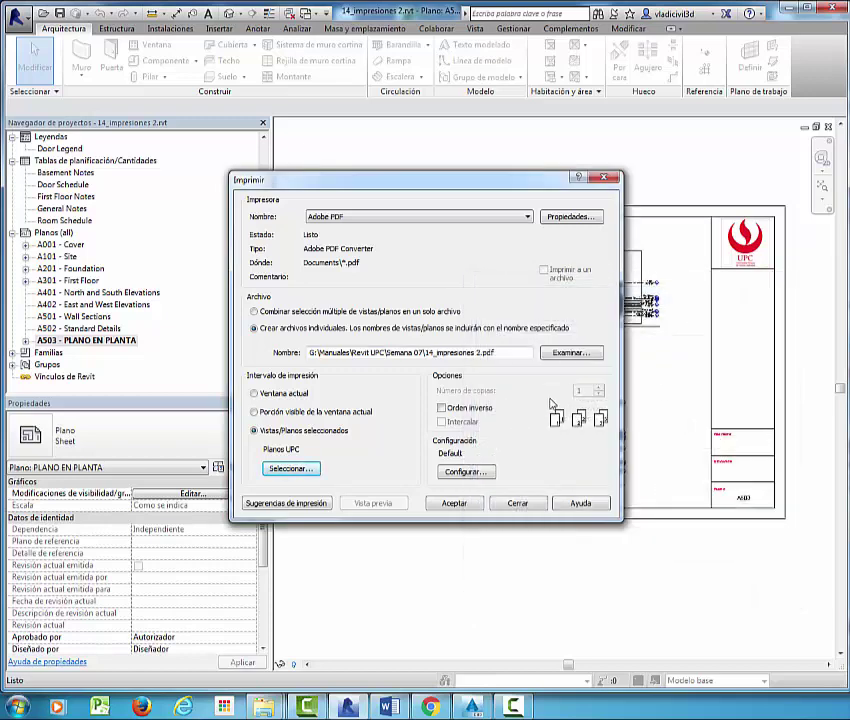
{"action": "left_click", "coordinate": [484, 484]}
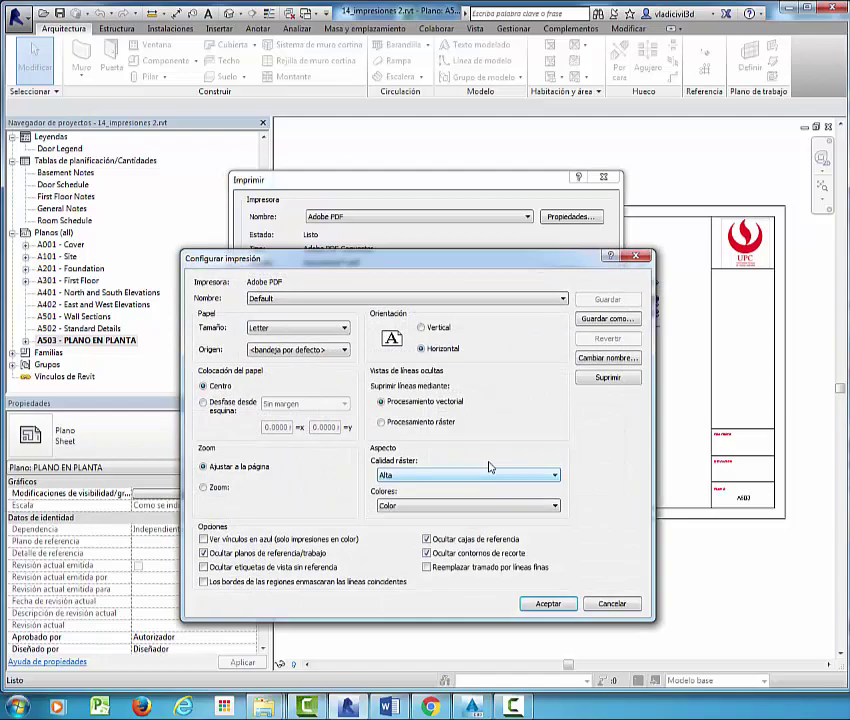
Set the paper size to A1 in the print setup
{"action": "left_click", "coordinate": [634, 257]}
{"action": "left_click", "coordinate": [479, 477]}
{"action": "mouse_move", "coordinate": [427, 281]}
{"action": "left_mouse_down"}
{"action": "mouse_move", "coordinate": [767, 275]}
{"action": "mouse_move", "coordinate": [781, 294]}
{"action": "left_mouse_up"}
{"action": "key", "text": "Return"}
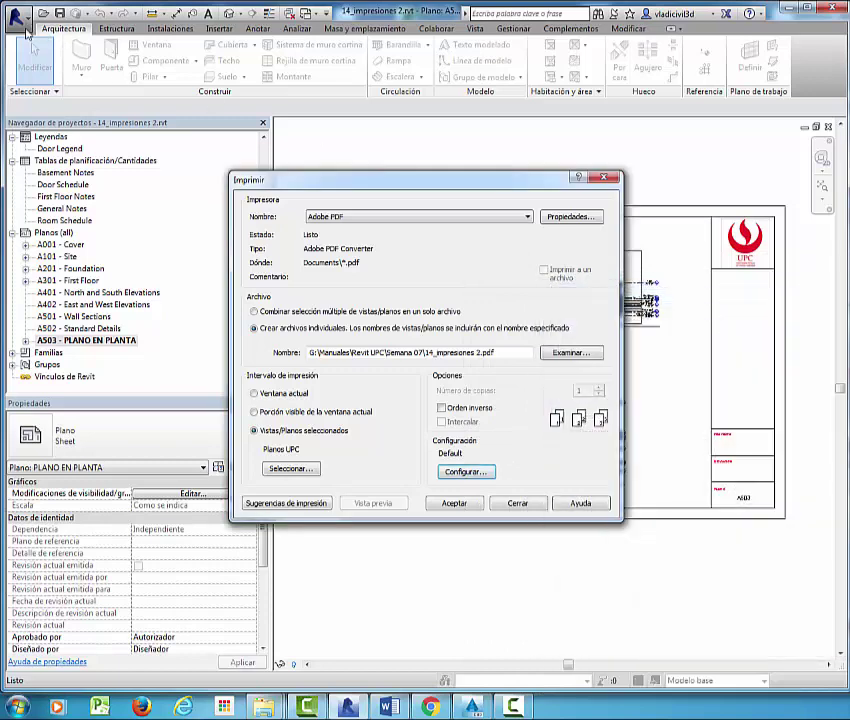
{"action": "left_click", "coordinate": [466, 474]}
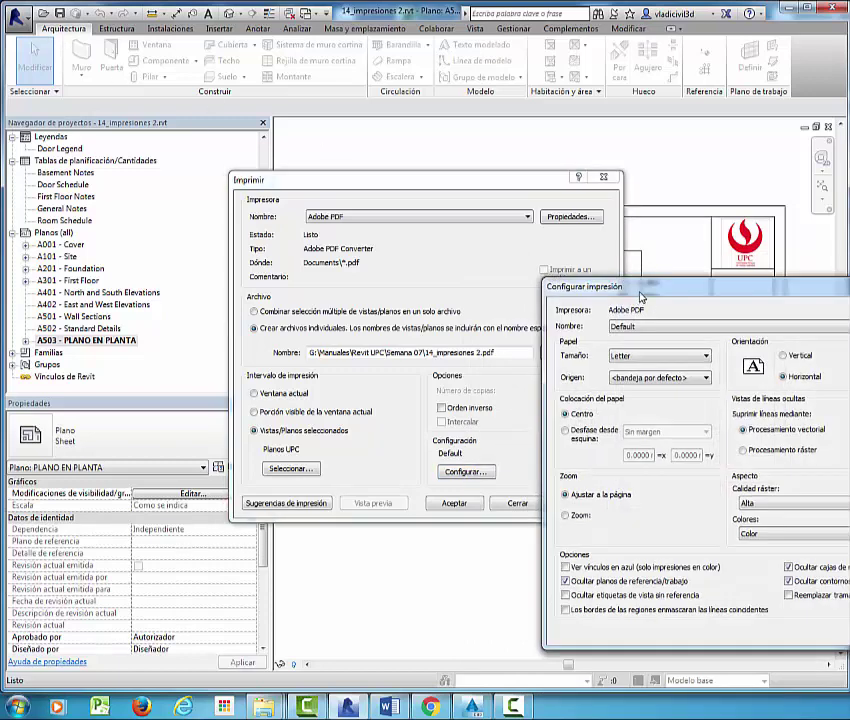
{"action": "left_click_drag", "start_coordinate": [641, 297], "coordinate": [596, 218]}
{"action": "left_click", "coordinate": [612, 249]}
{"action": "left_click", "coordinate": [614, 250]}
{"action": "left_click", "coordinate": [615, 251]}
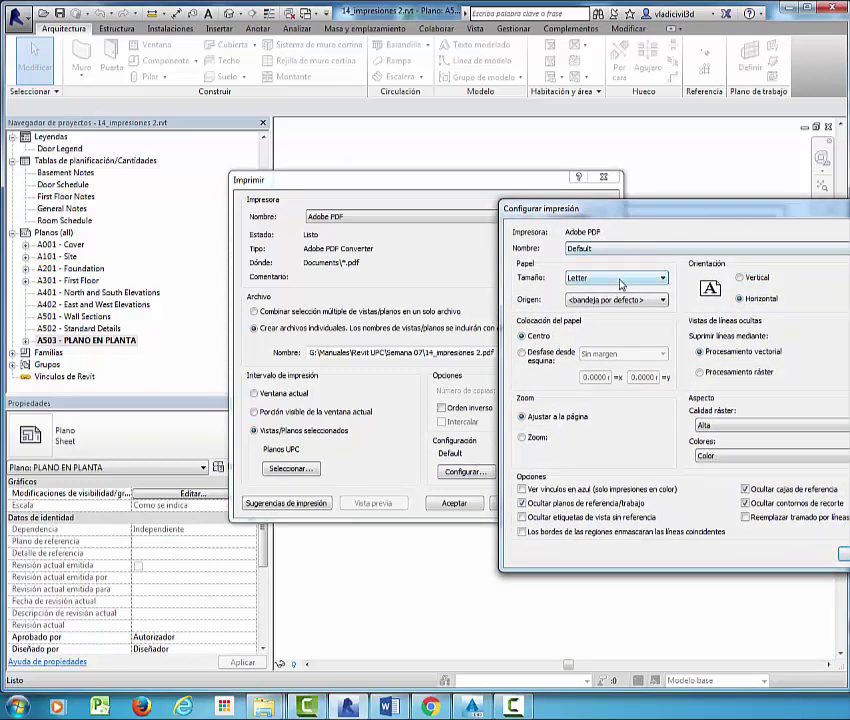
{"action": "left_click", "coordinate": [611, 277]}
{"action": "left_click", "coordinate": [620, 449]}
Keep the default paper tray, print at 100% zoom with no corner margin
{"action": "left_click", "coordinate": [634, 304]}
{"action": "left_click", "coordinate": [622, 314]}
{"action": "left_click", "coordinate": [522, 439]}
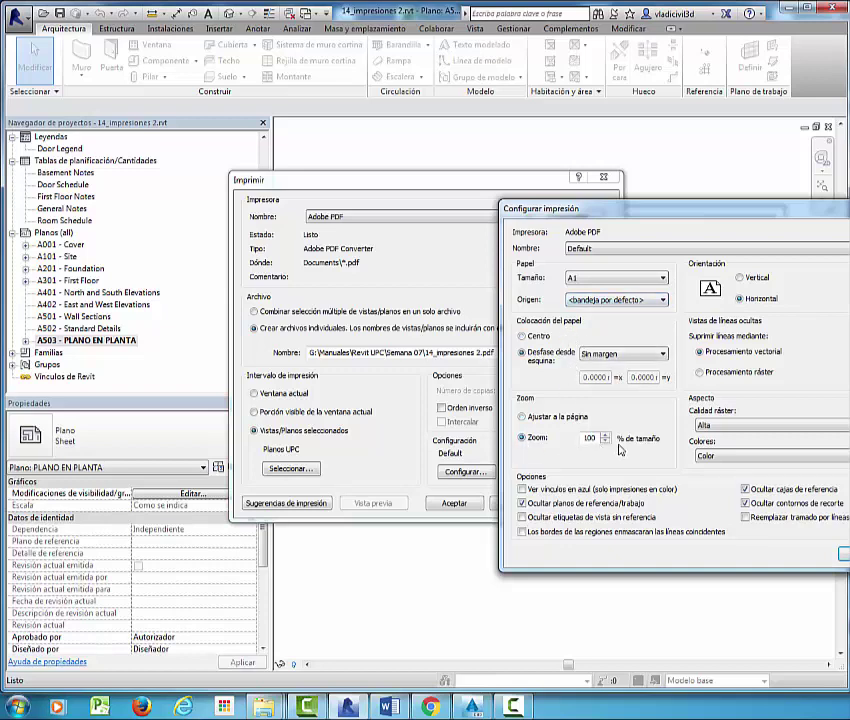
{"action": "left_click", "coordinate": [552, 420]}
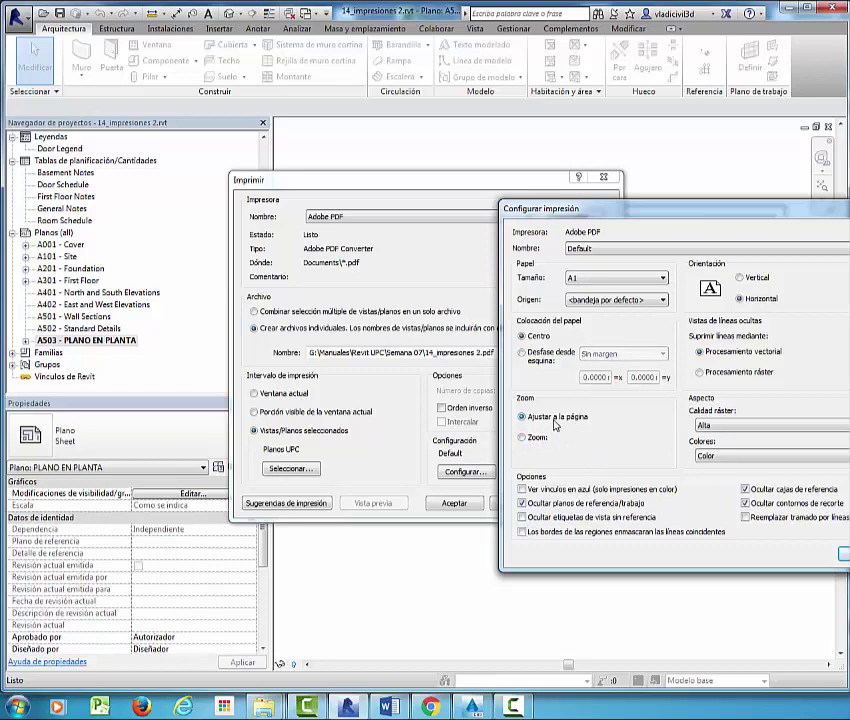
{"action": "left_click", "coordinate": [538, 439]}
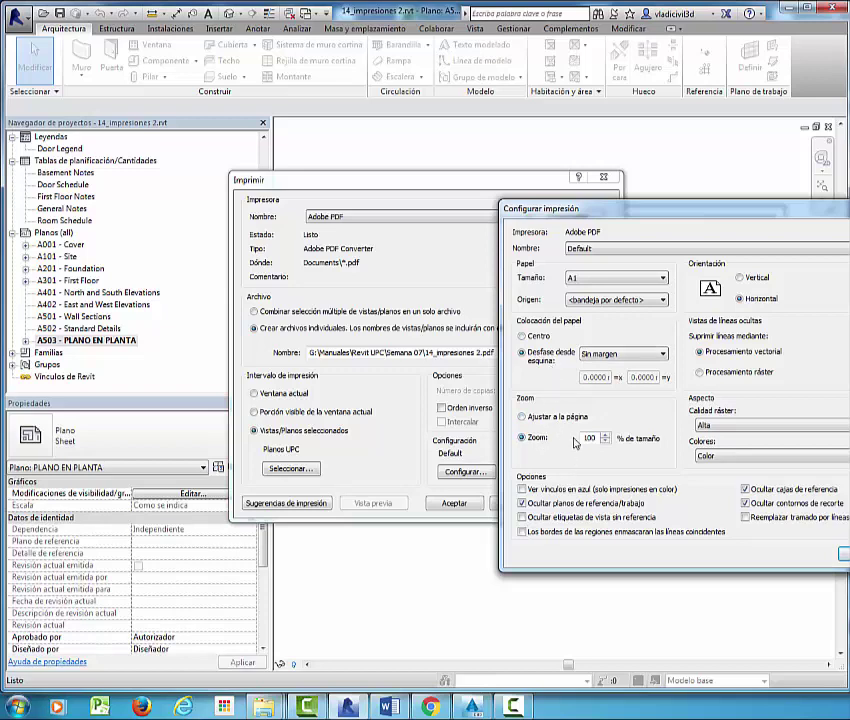
{"action": "left_click", "coordinate": [612, 354]}
{"action": "left_click", "coordinate": [598, 364]}
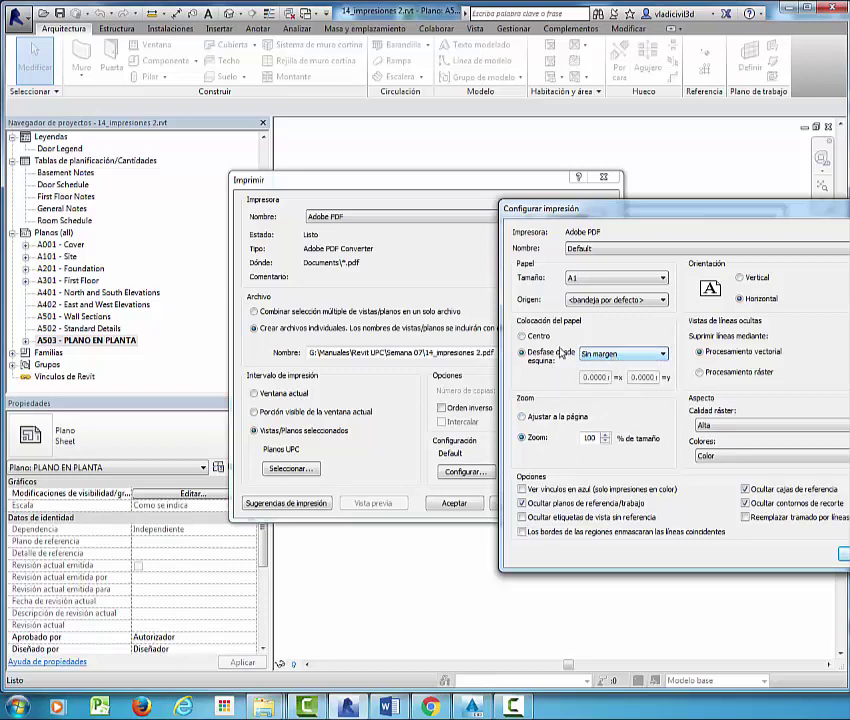
{"action": "left_click", "coordinate": [541, 418]}
{"action": "left_click", "coordinate": [537, 438]}
{"action": "left_click", "coordinate": [612, 355]}
{"action": "left_click", "coordinate": [617, 365]}
Set raster quality to High and colours to Color, then accept the setup
{"action": "left_click", "coordinate": [737, 428]}
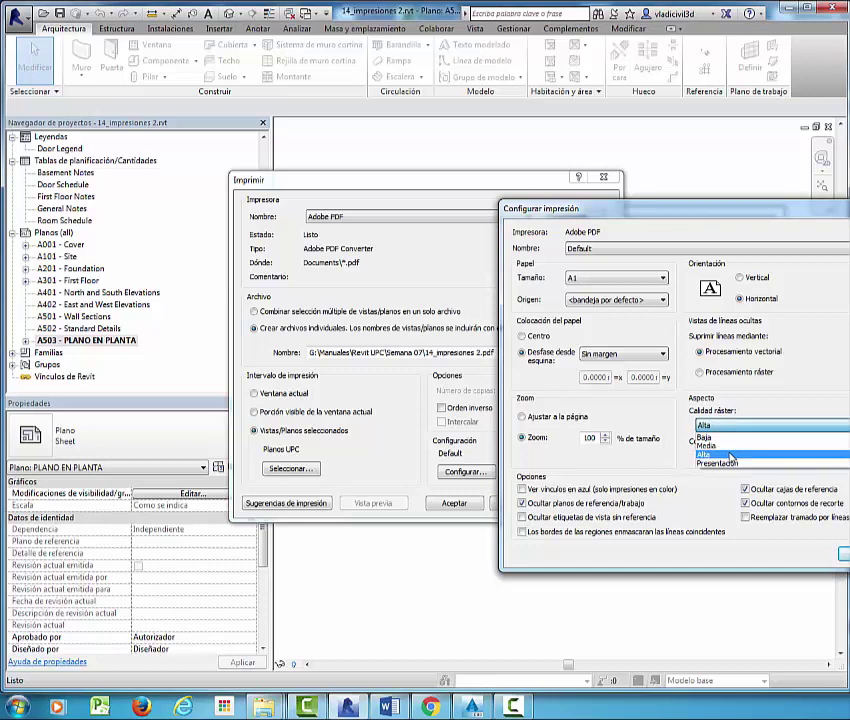
{"action": "left_click", "coordinate": [730, 455]}
{"action": "left_click", "coordinate": [734, 456]}
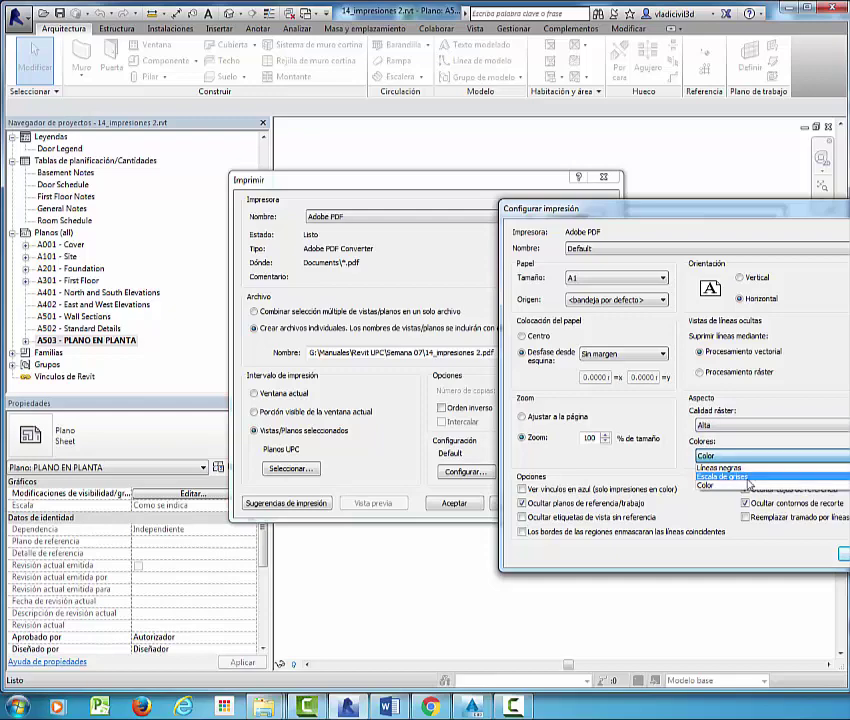
{"action": "left_click", "coordinate": [745, 485]}
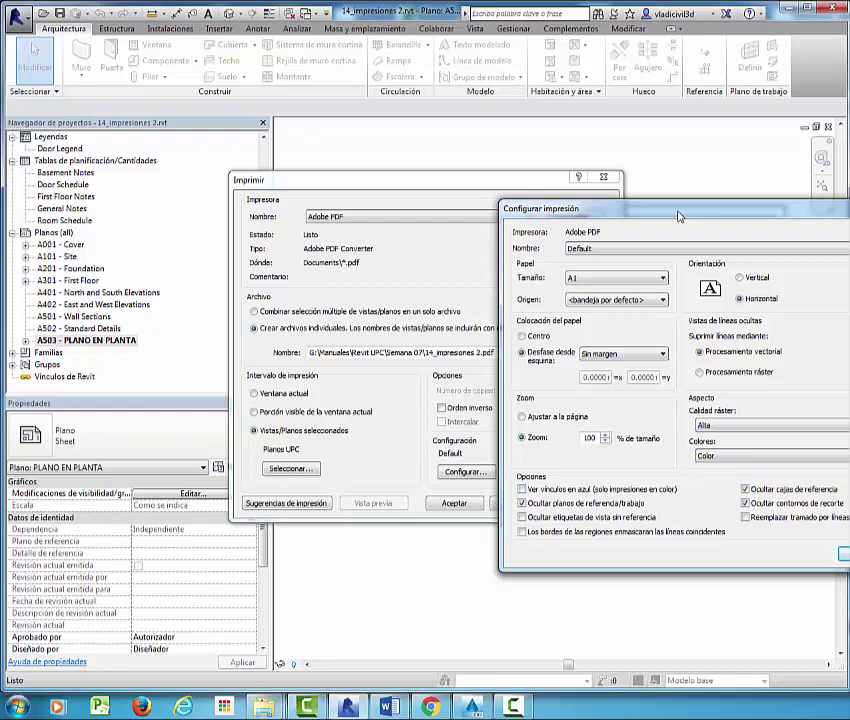
{"action": "mouse_move", "coordinate": [681, 216]}
{"action": "left_mouse_down"}
{"action": "mouse_move", "coordinate": [503, 241]}
{"action": "mouse_move", "coordinate": [395, 334]}
{"action": "mouse_move", "coordinate": [304, 281]}
{"action": "mouse_move", "coordinate": [326, 287]}
{"action": "mouse_move", "coordinate": [378, 268]}
{"action": "mouse_move", "coordinate": [411, 294]}
{"action": "mouse_move", "coordinate": [355, 300]}
{"action": "mouse_move", "coordinate": [385, 283]}
{"action": "mouse_move", "coordinate": [440, 273]}
{"action": "mouse_move", "coordinate": [470, 279]}
{"action": "left_mouse_up"}
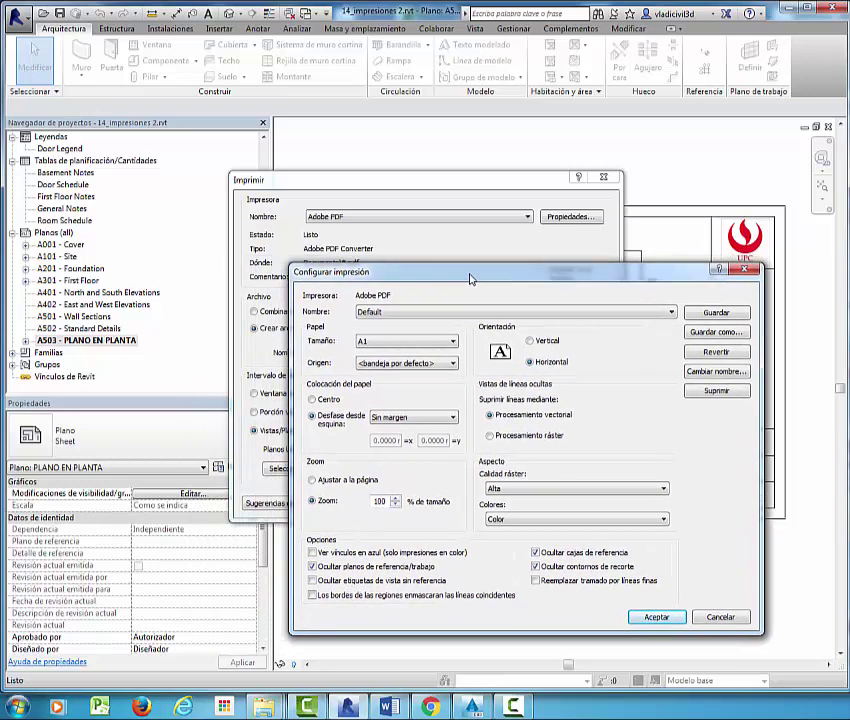
{"action": "left_click", "coordinate": [650, 617]}
Start printing and confirm output of the sheet as a separate file
{"action": "left_click", "coordinate": [455, 503]}
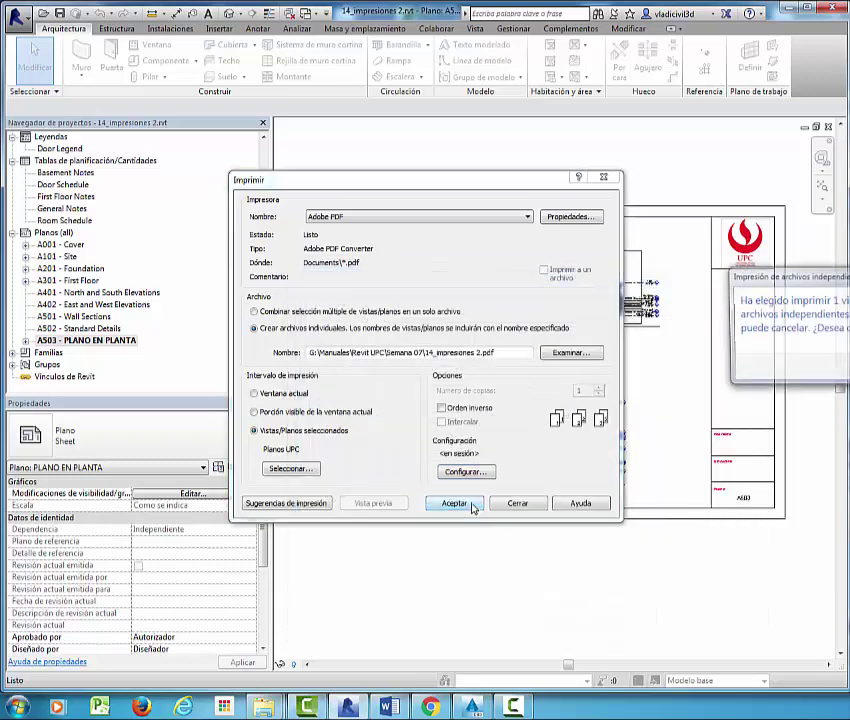
{"action": "mouse_move", "coordinate": [845, 276]}
{"action": "left_mouse_down"}
{"action": "mouse_move", "coordinate": [641, 344]}
{"action": "mouse_move", "coordinate": [627, 376]}
{"action": "mouse_move", "coordinate": [540, 379]}
{"action": "mouse_move", "coordinate": [474, 411]}
{"action": "mouse_move", "coordinate": [482, 538]}
{"action": "left_mouse_up"}
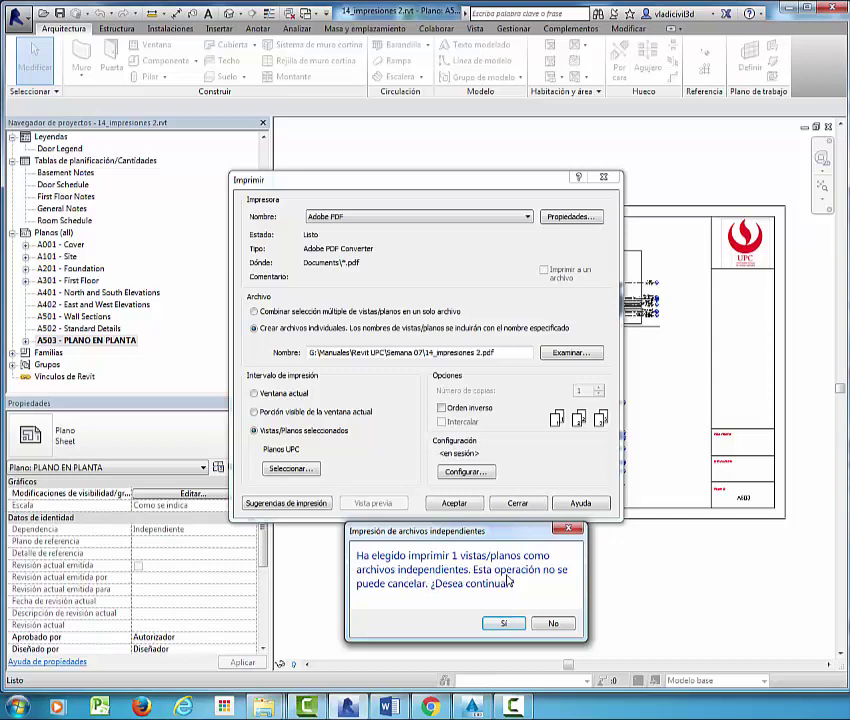
{"action": "left_click", "coordinate": [518, 623]}
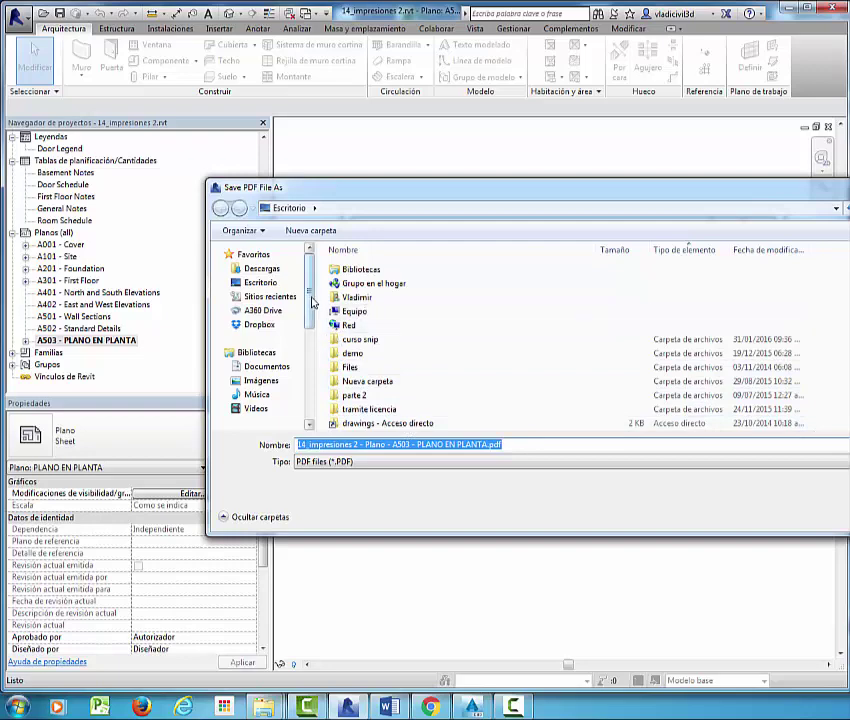
Browse to G:\Manuales\Revit UPC\Semana 07 on the Seagate backup drive
{"action": "scroll", "coordinate": [290, 375], "scroll_direction": "down", "scroll_amount": 3}
{"action": "left_click", "coordinate": [285, 376]}
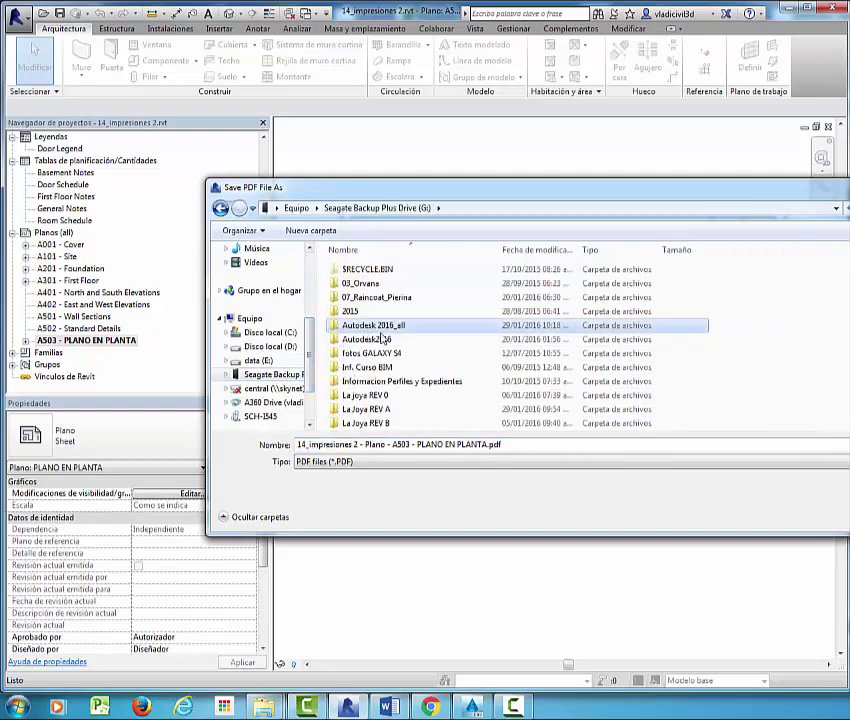
{"action": "scroll", "coordinate": [420, 360], "scroll_direction": "down", "scroll_amount": 3}
{"action": "scroll", "coordinate": [395, 368], "scroll_direction": "down", "scroll_amount": 3}
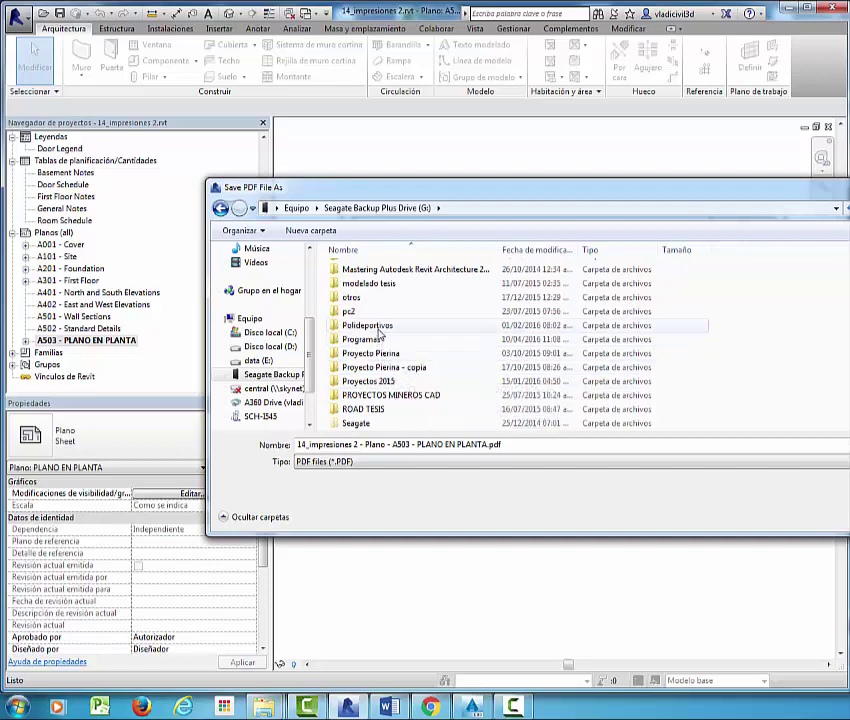
{"action": "left_click", "coordinate": [396, 397]}
{"action": "scroll", "coordinate": [396, 399], "scroll_direction": "down", "scroll_amount": 3}
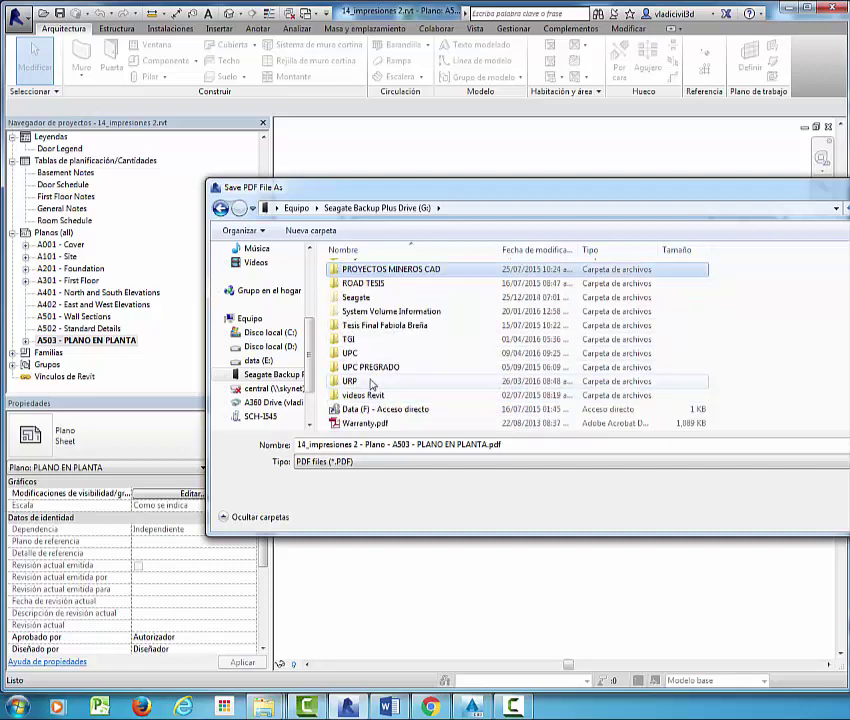
{"action": "scroll", "coordinate": [385, 350], "scroll_direction": "up", "scroll_amount": 3}
{"action": "scroll", "coordinate": [380, 320], "scroll_direction": "up", "scroll_amount": 1}
{"action": "double_click", "coordinate": [358, 293]}
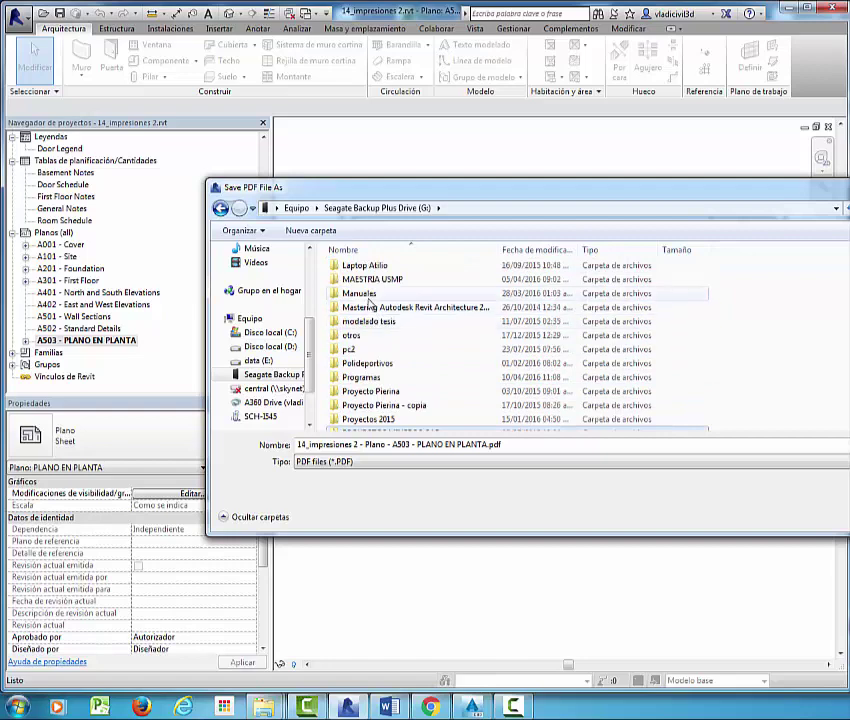
{"action": "double_click", "coordinate": [370, 355]}
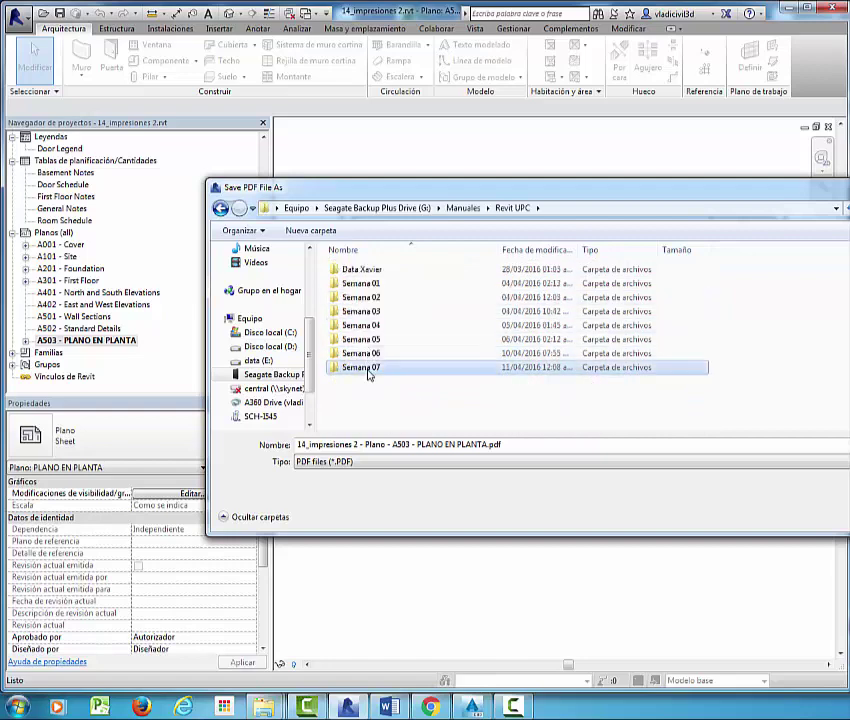
{"action": "double_click", "coordinate": [367, 373]}
Rename the file to 'A503 - PLANO EN PLANTA.pdf' and save it
{"action": "left_click", "coordinate": [411, 444]}
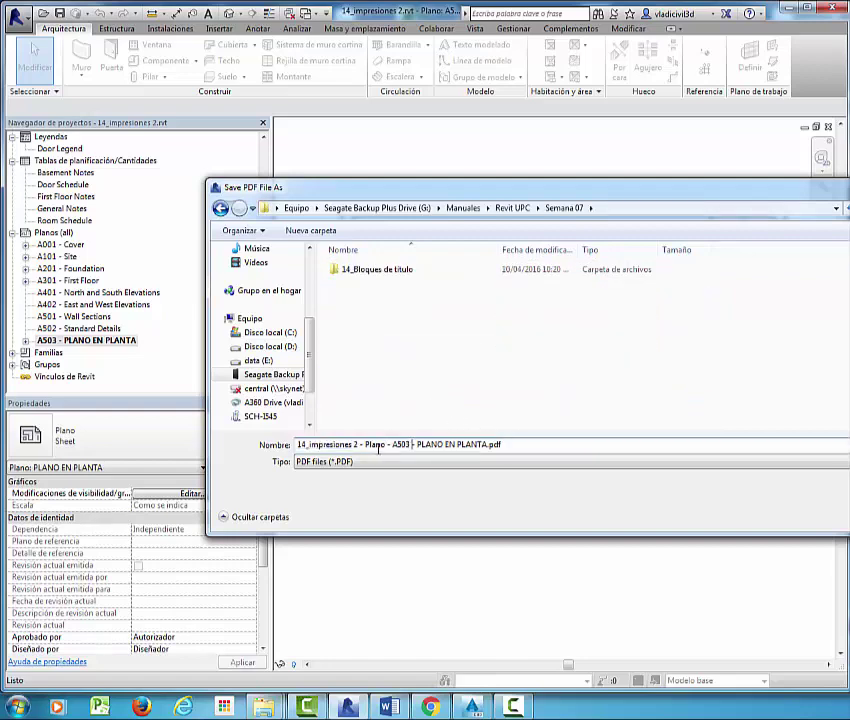
{"action": "left_click_drag", "start_coordinate": [453, 188], "coordinate": [548, 203]}
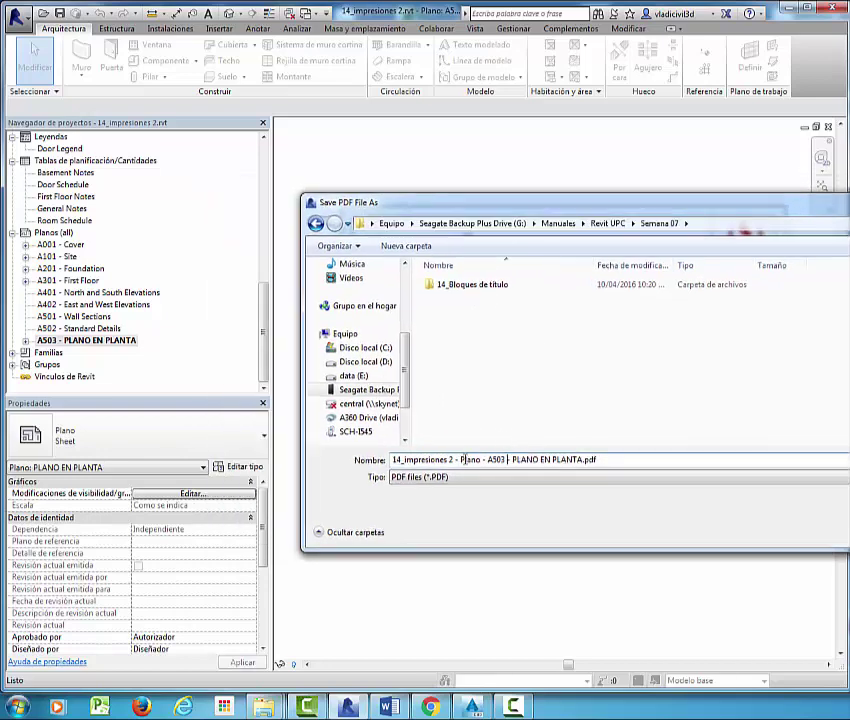
{"action": "left_click_drag", "start_coordinate": [461, 459], "coordinate": [388, 460]}
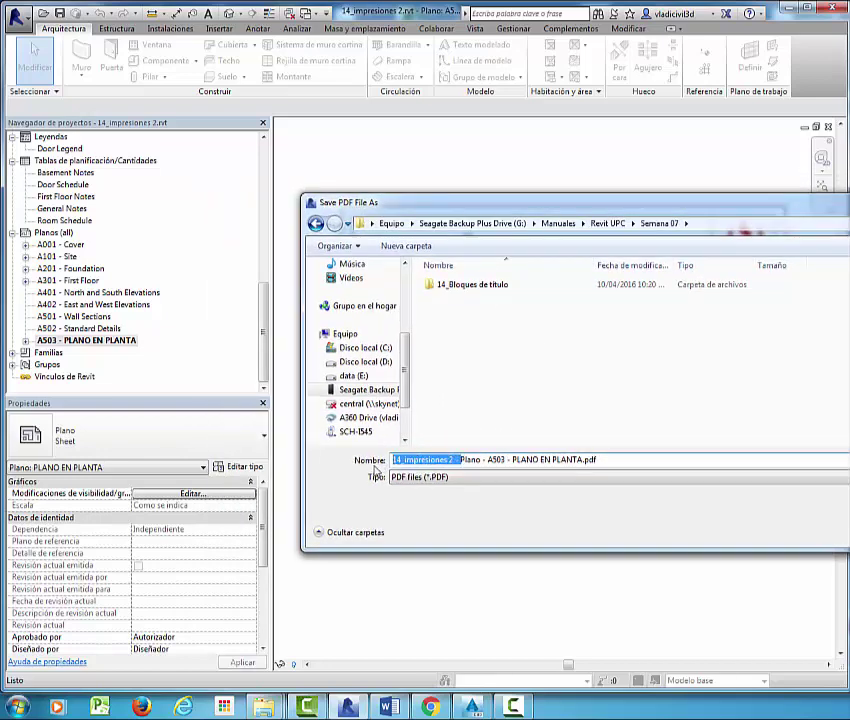
{"action": "left_click", "coordinate": [372, 474]}
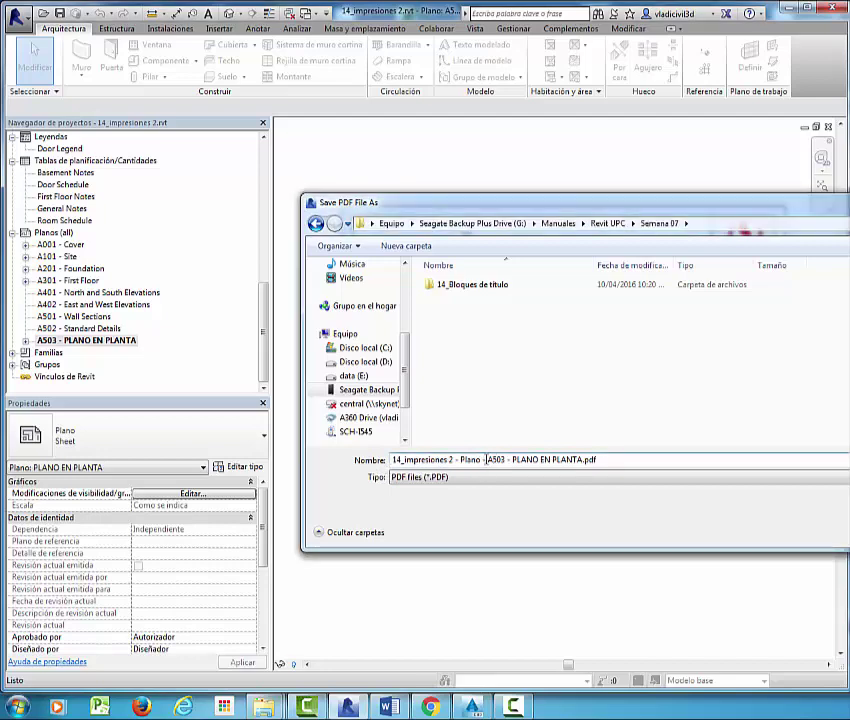
{"action": "left_click_drag", "start_coordinate": [486, 459], "coordinate": [391, 459]}
{"action": "key", "text": "Delete"}
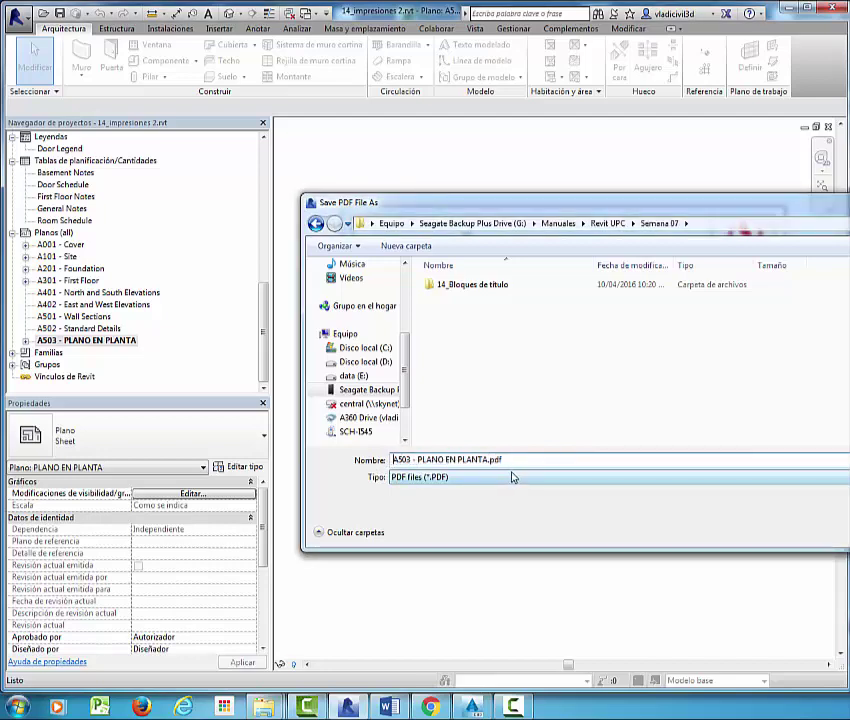
{"action": "key", "text": "Return"}
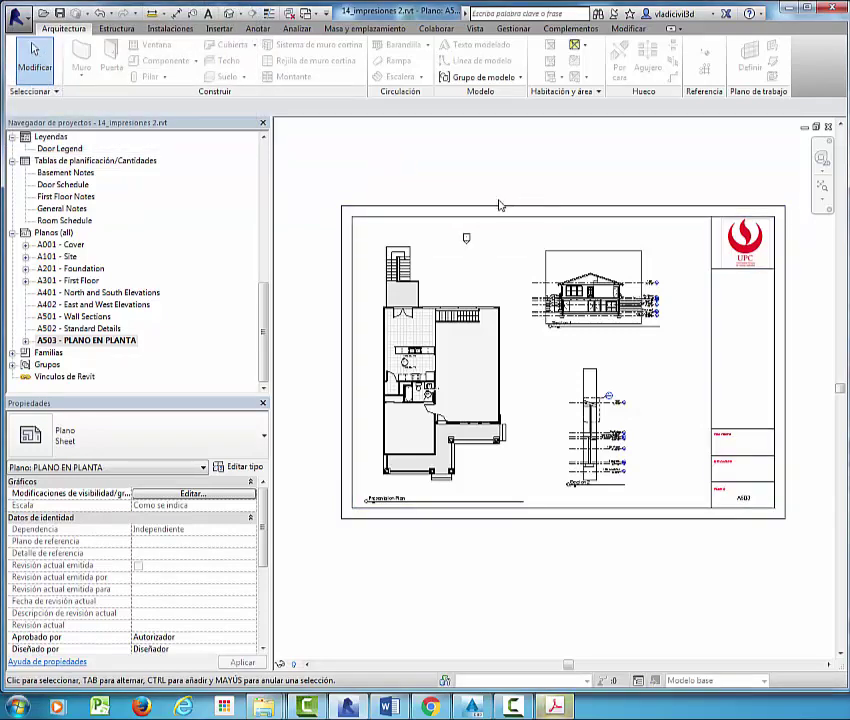
{"action": "left_click", "coordinate": [558, 707]}
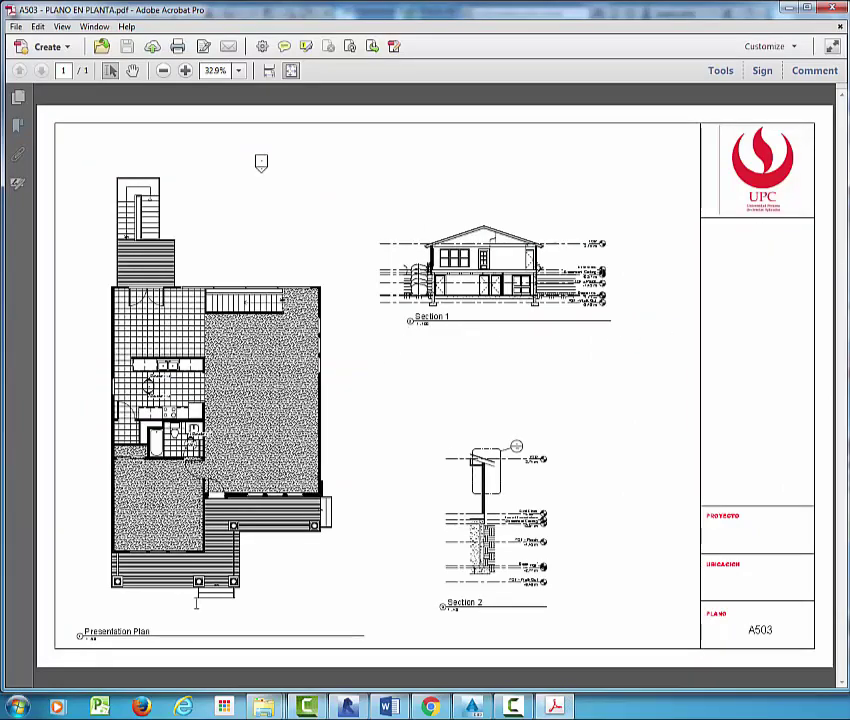
{"action": "scroll", "coordinate": [123, 645], "scroll_direction": "up", "scroll_amount": 3, "text": "ctrl"}
{"action": "scroll", "coordinate": [275, 500], "scroll_direction": "down", "scroll_amount": 2, "text": "ctrl"}
{"action": "scroll", "coordinate": [275, 500], "scroll_direction": "down", "scroll_amount": 1, "text": "ctrl"}
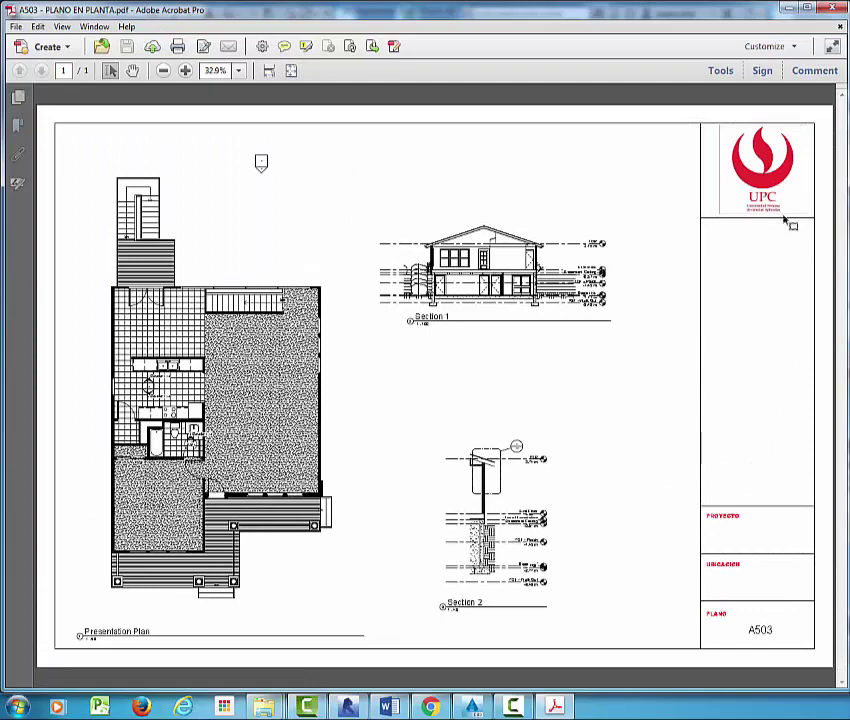
{"action": "scroll", "coordinate": [767, 197], "scroll_direction": "up", "scroll_amount": 3, "text": "ctrl"}
{"action": "scroll", "coordinate": [531, 338], "scroll_direction": "down", "scroll_amount": 1, "text": "ctrl"}
{"action": "scroll", "coordinate": [596, 264], "scroll_direction": "down", "scroll_amount": 1, "text": "ctrl"}
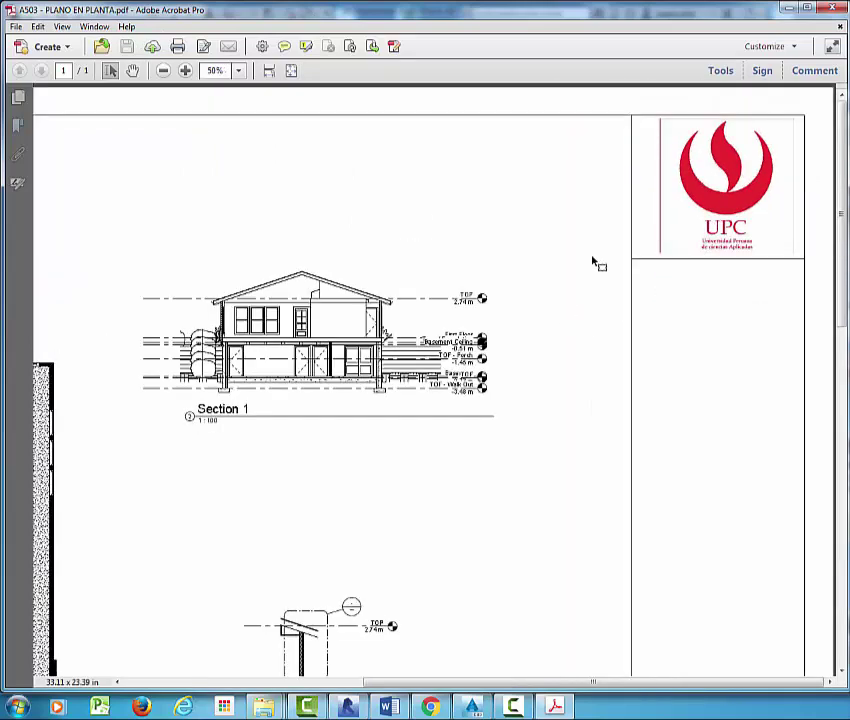
{"action": "scroll", "coordinate": [638, 397], "scroll_direction": "down", "scroll_amount": 1, "text": "ctrl"}
{"action": "scroll", "coordinate": [686, 600], "scroll_direction": "up", "scroll_amount": 3, "text": "ctrl"}
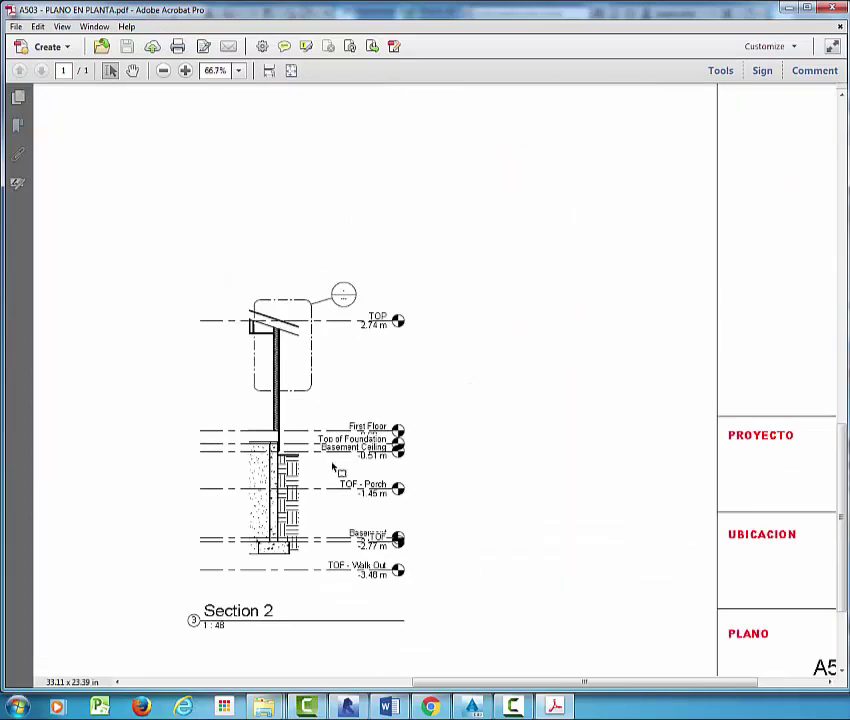
{"action": "scroll", "coordinate": [341, 465], "scroll_direction": "up", "scroll_amount": 2, "text": "ctrl"}
{"action": "scroll", "coordinate": [281, 328], "scroll_direction": "up", "scroll_amount": 2, "text": "ctrl"}
{"action": "scroll", "coordinate": [440, 350], "scroll_direction": "down", "scroll_amount": 2, "text": "ctrl"}
{"action": "scroll", "coordinate": [410, 400], "scroll_direction": "up", "scroll_amount": 3, "text": "ctrl"}
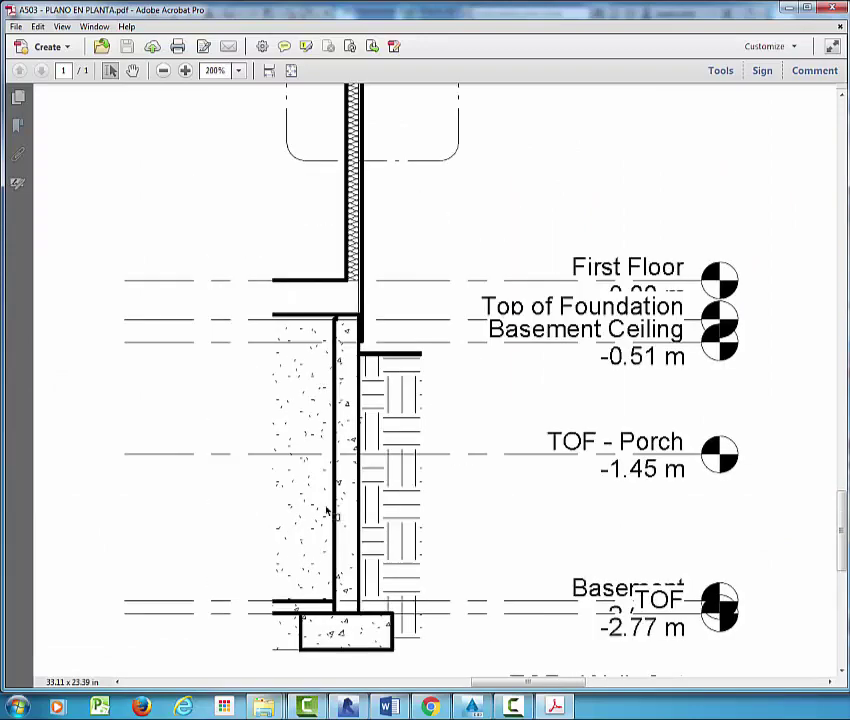
{"action": "scroll", "coordinate": [404, 408], "scroll_direction": "up", "scroll_amount": 2, "text": "ctrl"}
{"action": "scroll", "coordinate": [430, 400], "scroll_direction": "down", "scroll_amount": 3, "text": "ctrl"}
{"action": "scroll", "coordinate": [428, 399], "scroll_direction": "down", "scroll_amount": 1, "text": "ctrl"}
{"action": "scroll", "coordinate": [410, 415], "scroll_direction": "down", "scroll_amount": 1, "text": "ctrl"}
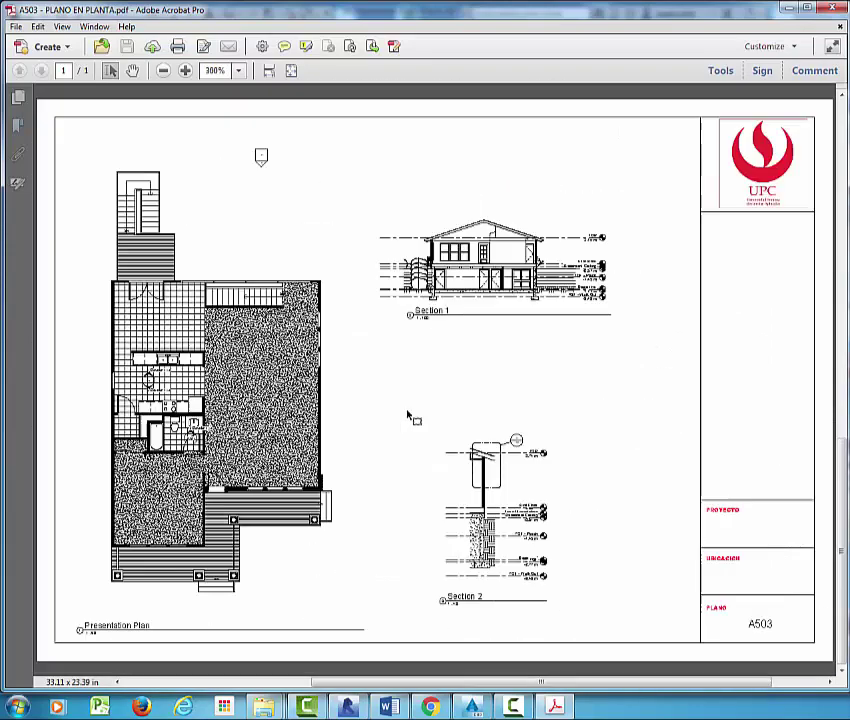
{"action": "scroll", "coordinate": [410, 415], "scroll_direction": "down", "scroll_amount": 2, "text": "ctrl"}
{"action": "key", "text": "ctrl+0"}
{"action": "scroll", "coordinate": [473, 276], "scroll_direction": "up", "scroll_amount": 2, "text": "ctrl"}
{"action": "scroll", "coordinate": [442, 241], "scroll_direction": "up", "scroll_amount": 2, "text": "ctrl"}
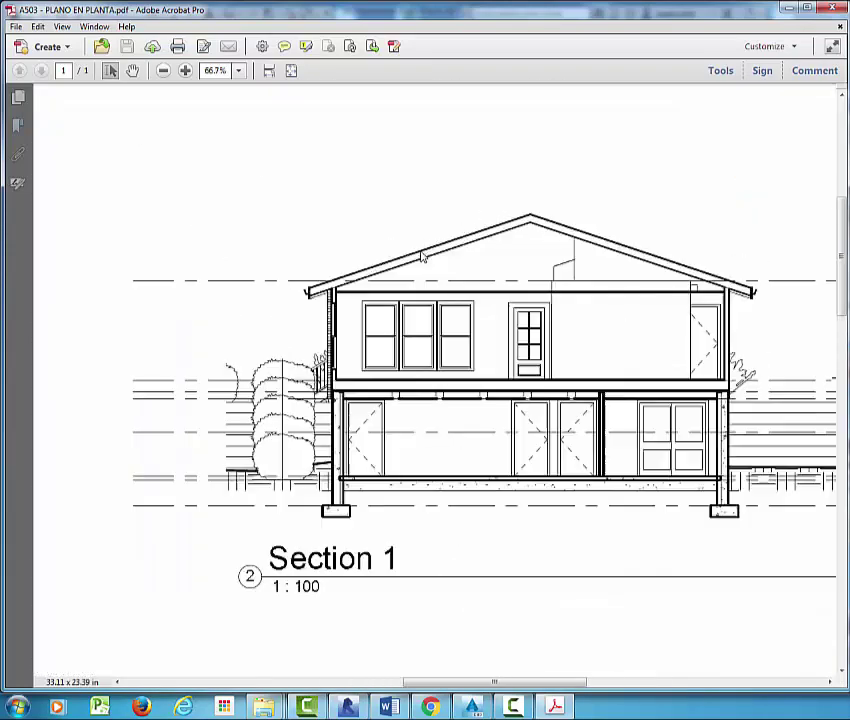
{"action": "scroll", "coordinate": [437, 258], "scroll_direction": "up", "scroll_amount": 2, "text": "ctrl"}
{"action": "scroll", "coordinate": [434, 263], "scroll_direction": "down", "scroll_amount": 1, "text": "ctrl"}
{"action": "scroll", "coordinate": [470, 240], "scroll_direction": "up", "scroll_amount": 1, "text": "ctrl"}
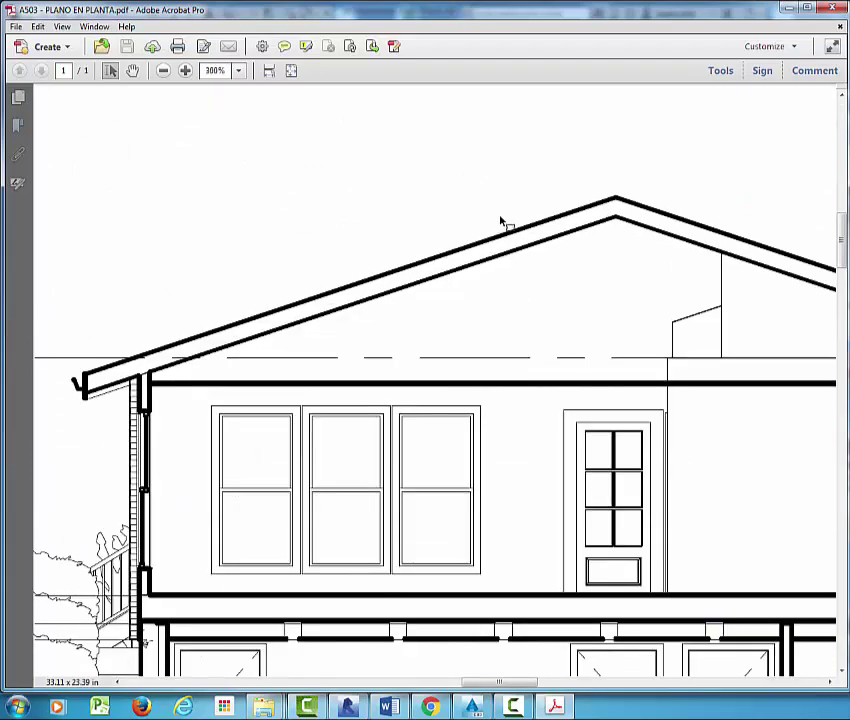
{"action": "scroll", "coordinate": [414, 228], "scroll_direction": "down", "scroll_amount": 2, "text": "ctrl"}
{"action": "scroll", "coordinate": [569, 260], "scroll_direction": "down", "scroll_amount": 2, "text": "ctrl"}
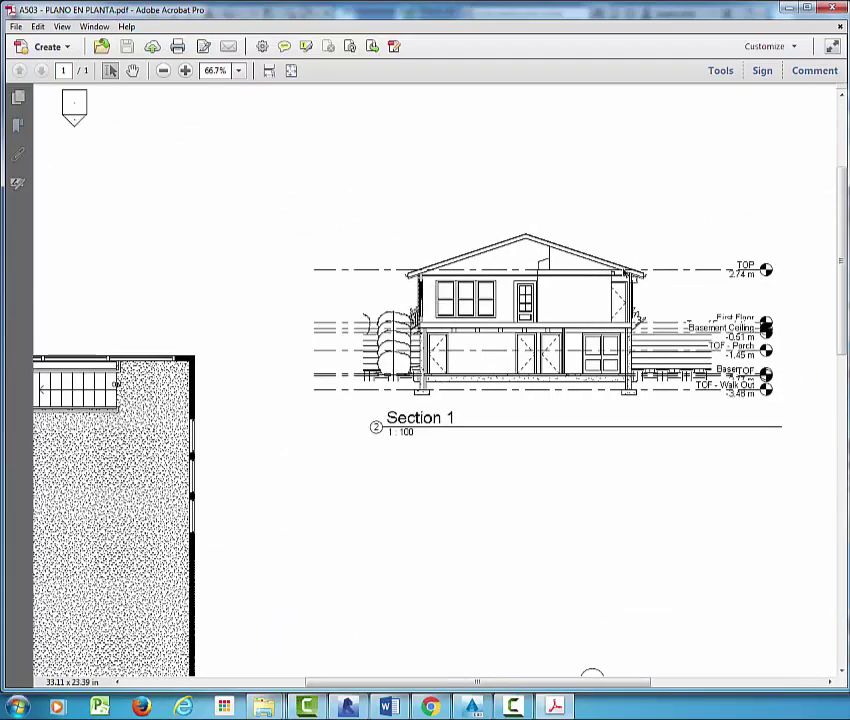
{"action": "scroll", "coordinate": [639, 304], "scroll_direction": "up", "scroll_amount": 5, "text": "ctrl"}
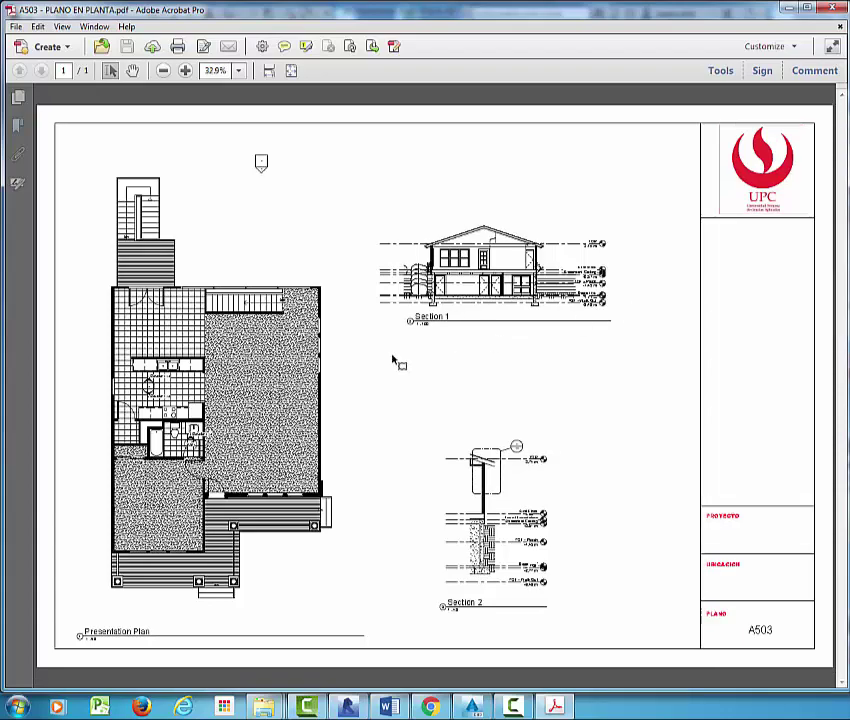
{"action": "scroll", "coordinate": [355, 393], "scroll_direction": "up", "scroll_amount": 2, "text": "ctrl"}
{"action": "scroll", "coordinate": [355, 393], "scroll_direction": "up", "scroll_amount": 3, "text": "ctrl"}
{"action": "scroll", "coordinate": [355, 393], "scroll_direction": "down", "scroll_amount": 4, "text": "ctrl"}
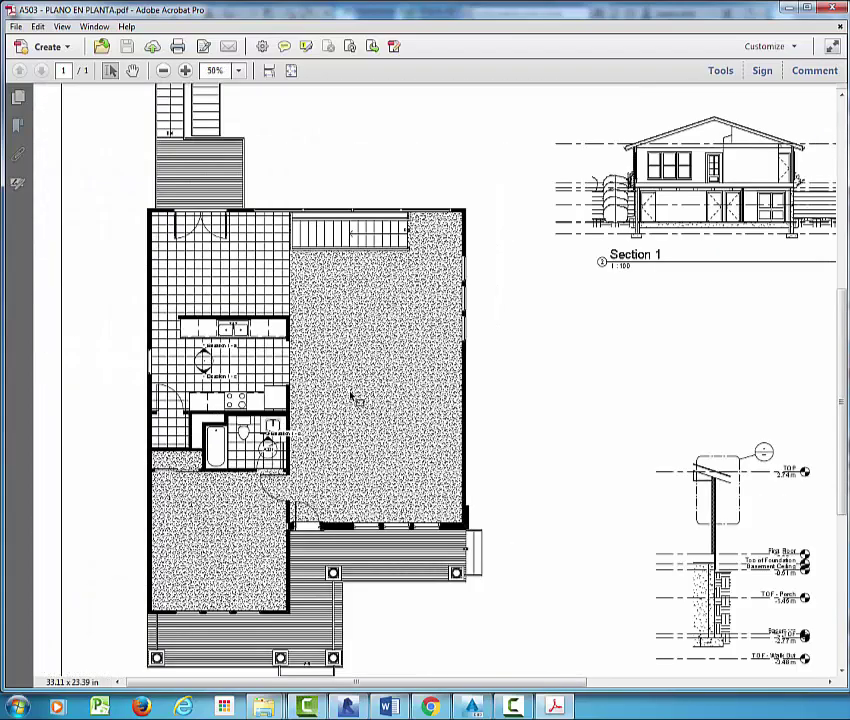
{"action": "scroll", "coordinate": [355, 393], "scroll_direction": "down", "scroll_amount": 1, "text": "ctrl"}
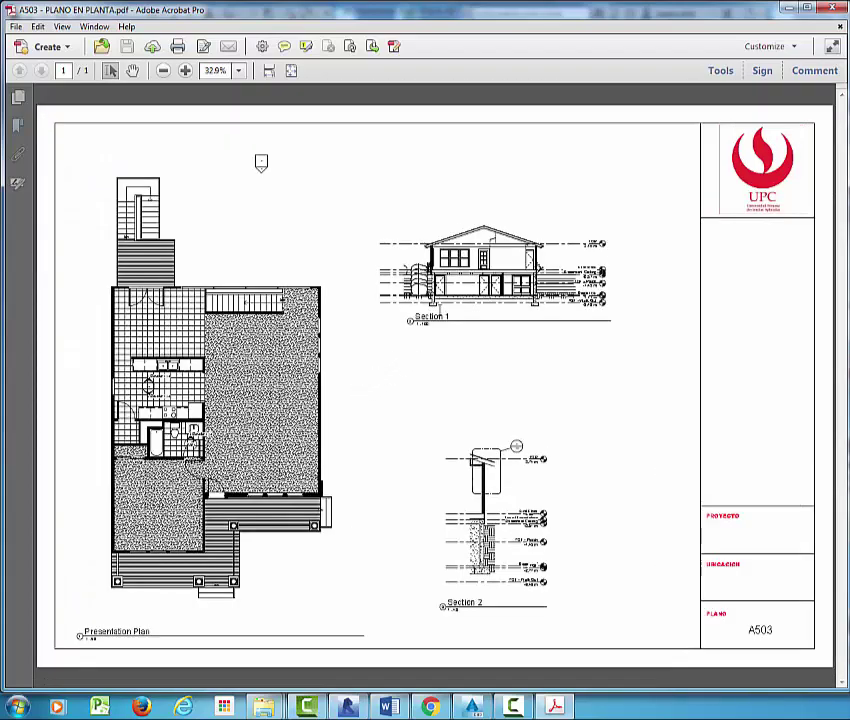
Close Acrobat, start a new sheet from Vista > Plano with the Membrete A1 UPC title block
{"action": "left_click", "coordinate": [831, 8]}
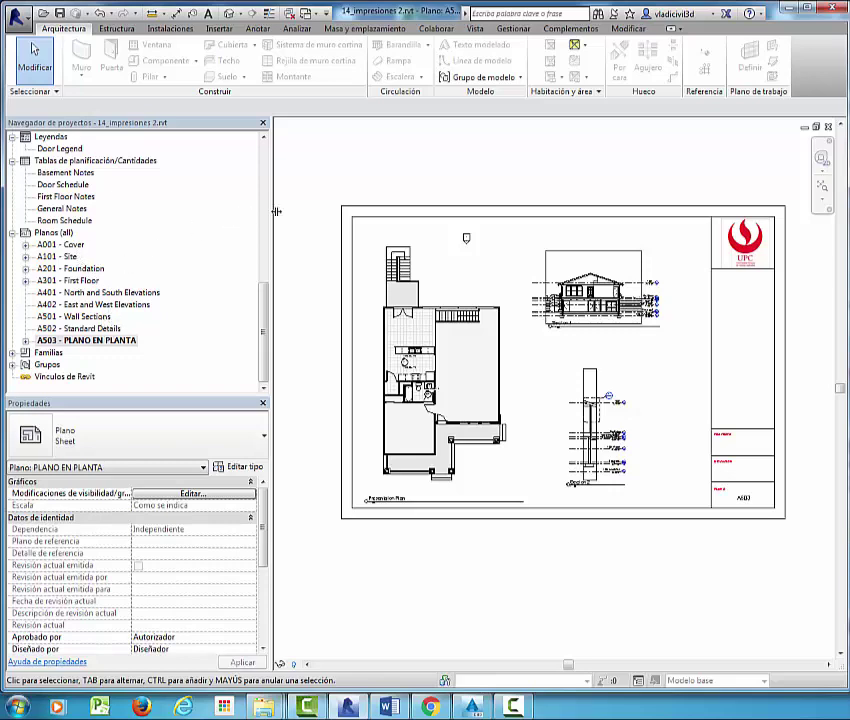
{"action": "scroll", "coordinate": [277, 211], "scroll_direction": "down", "scroll_amount": 1}
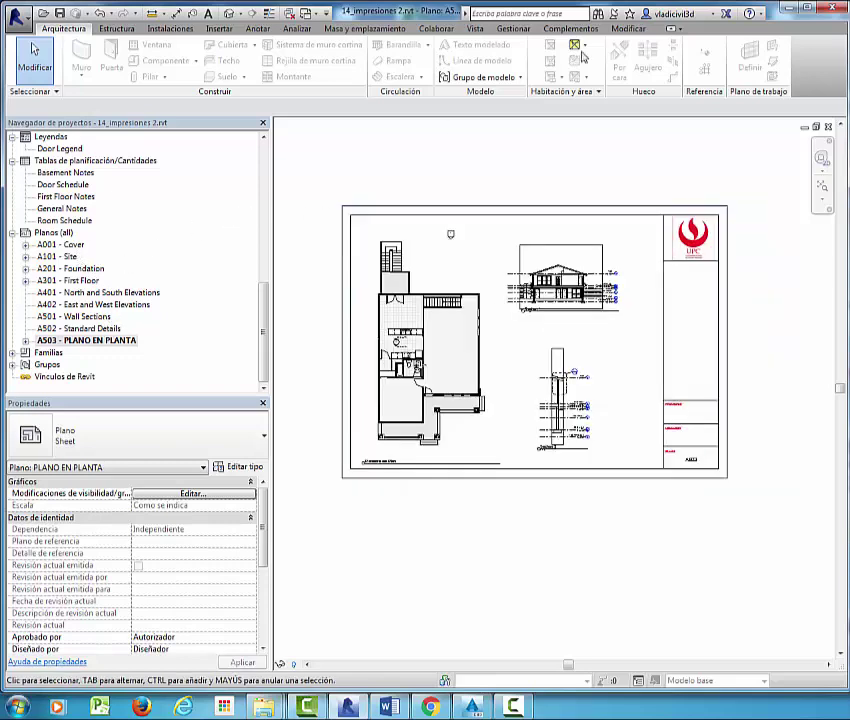
{"action": "left_click", "coordinate": [475, 28]}
{"action": "left_click", "coordinate": [628, 60]}
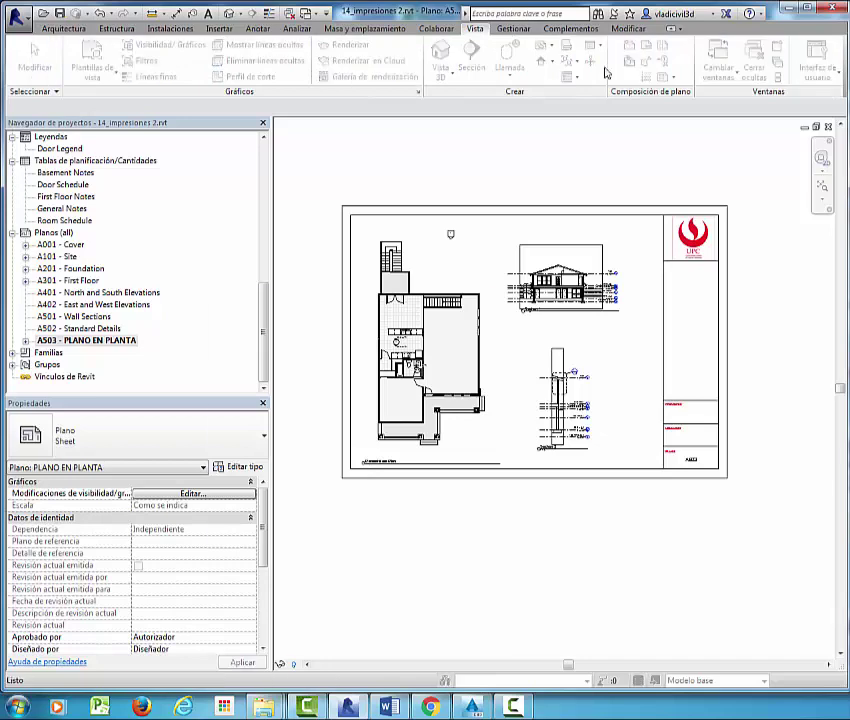
{"action": "left_click", "coordinate": [306, 366]}
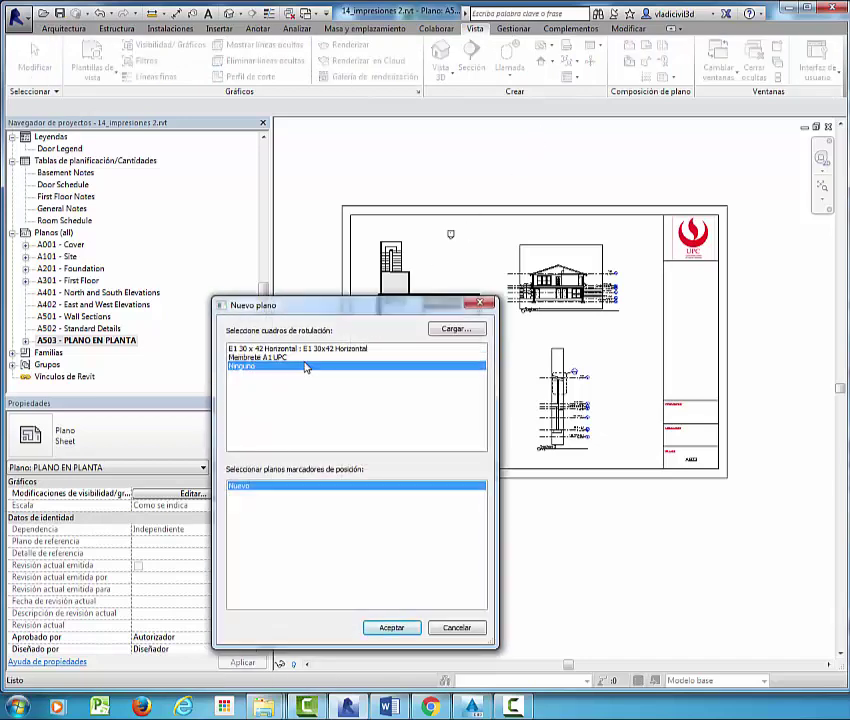
{"action": "left_click", "coordinate": [295, 358]}
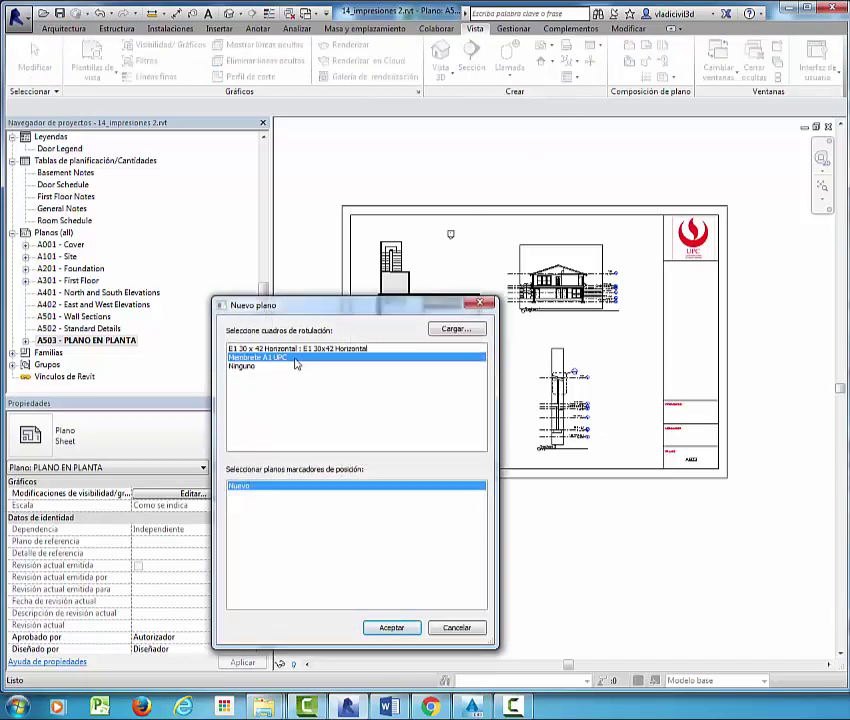
Create sheet A504 and place the Exterior North and South Elevation 3D views across its top
{"action": "left_click", "coordinate": [392, 630]}
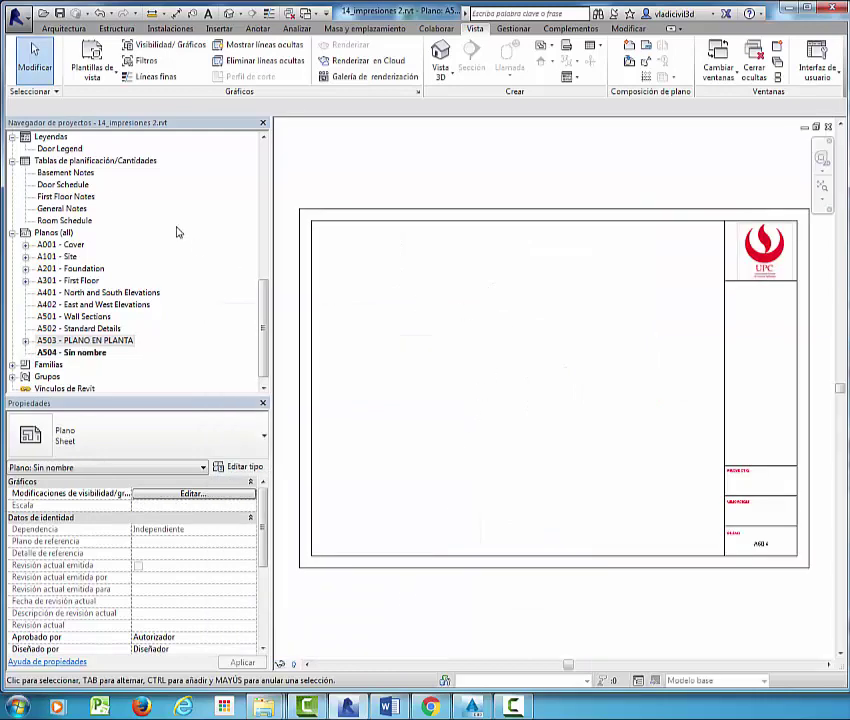
{"action": "left_click_drag", "start_coordinate": [271, 290], "coordinate": [268, 215]}
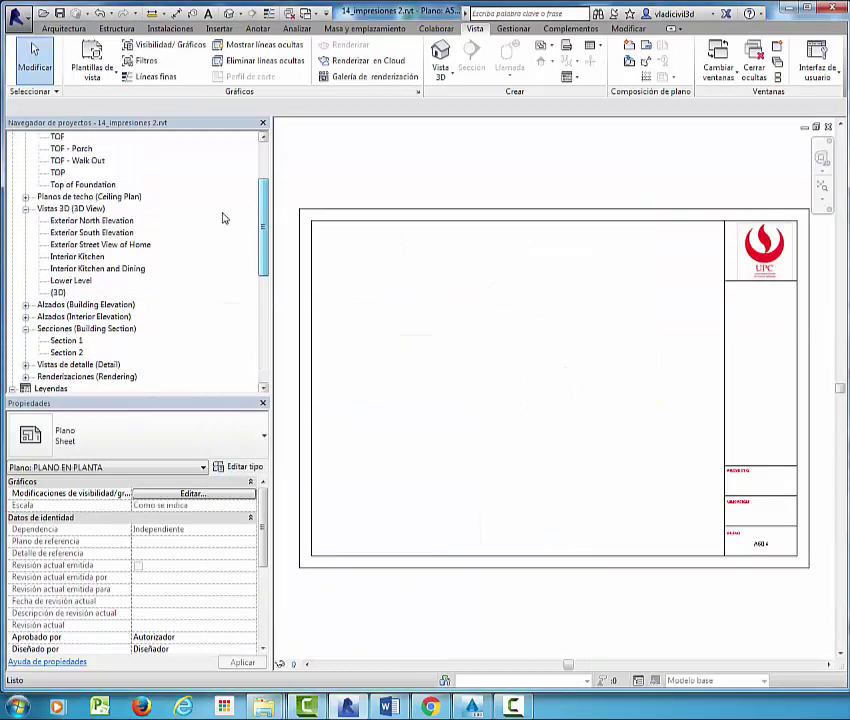
{"action": "left_click", "coordinate": [106, 221]}
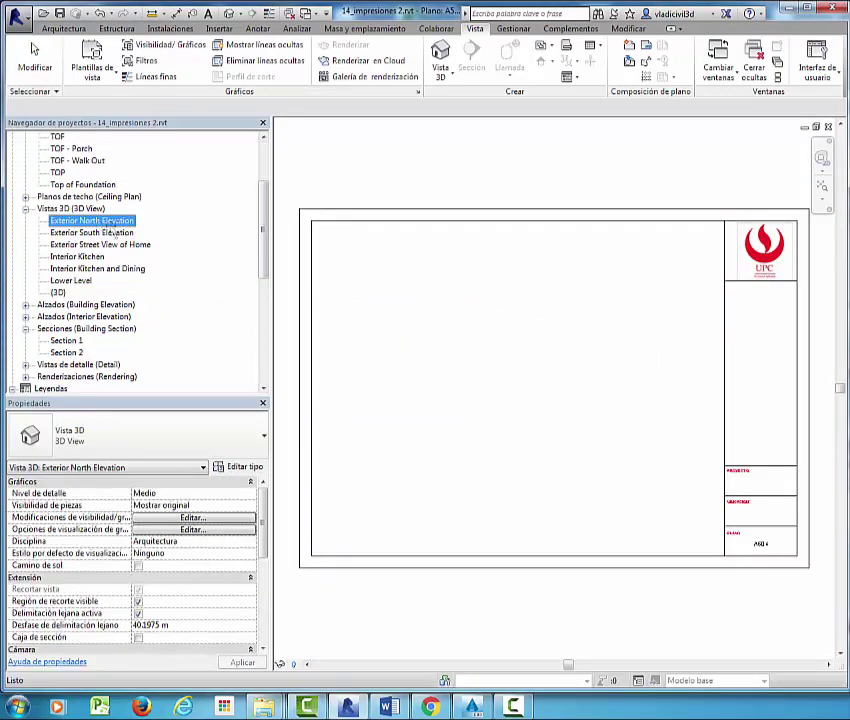
{"action": "left_click", "coordinate": [387, 285]}
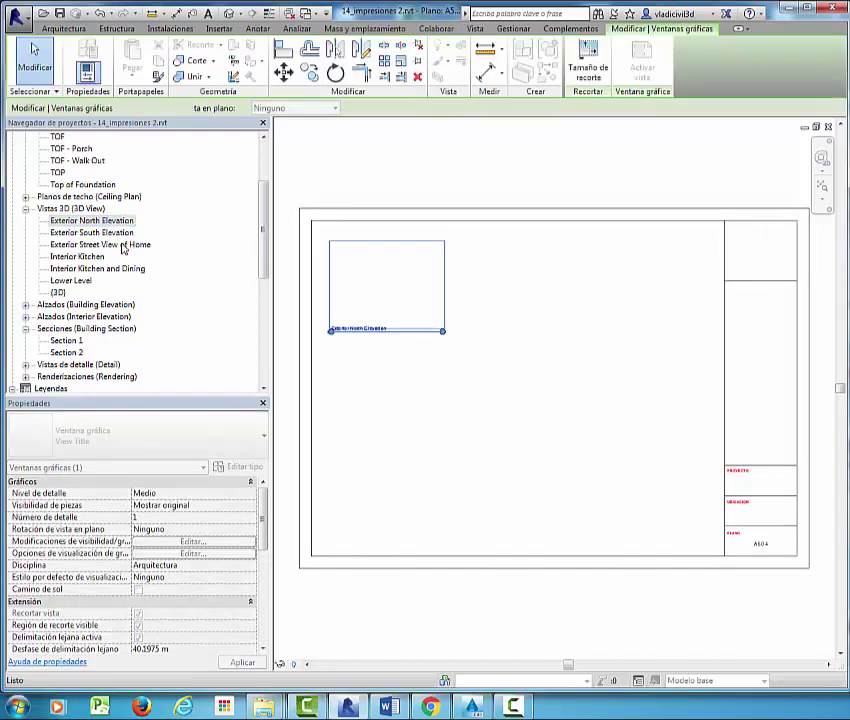
{"action": "left_click", "coordinate": [108, 233]}
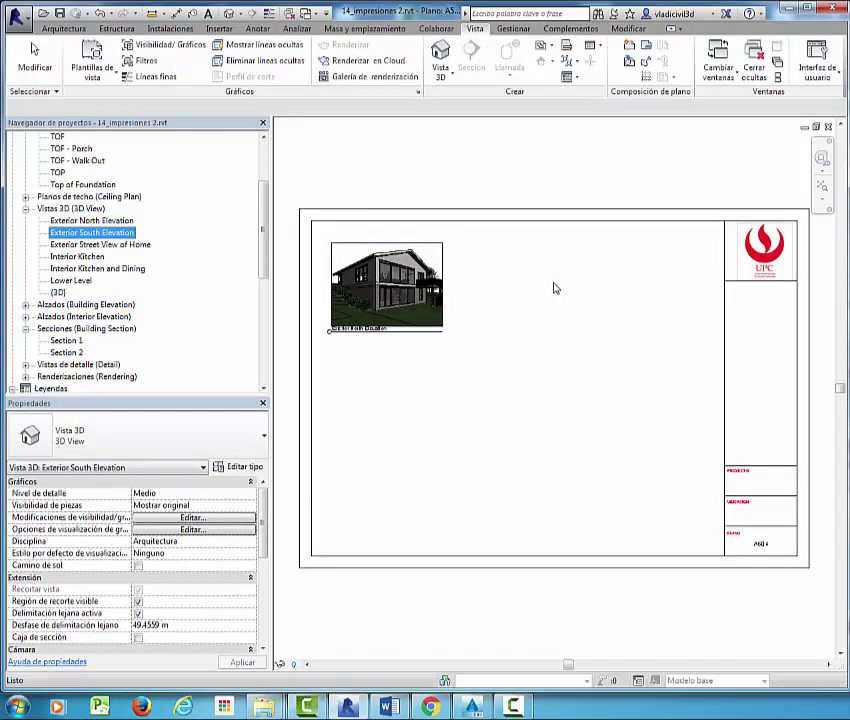
{"action": "left_click", "coordinate": [372, 290]}
{"action": "left_click", "coordinate": [531, 285]}
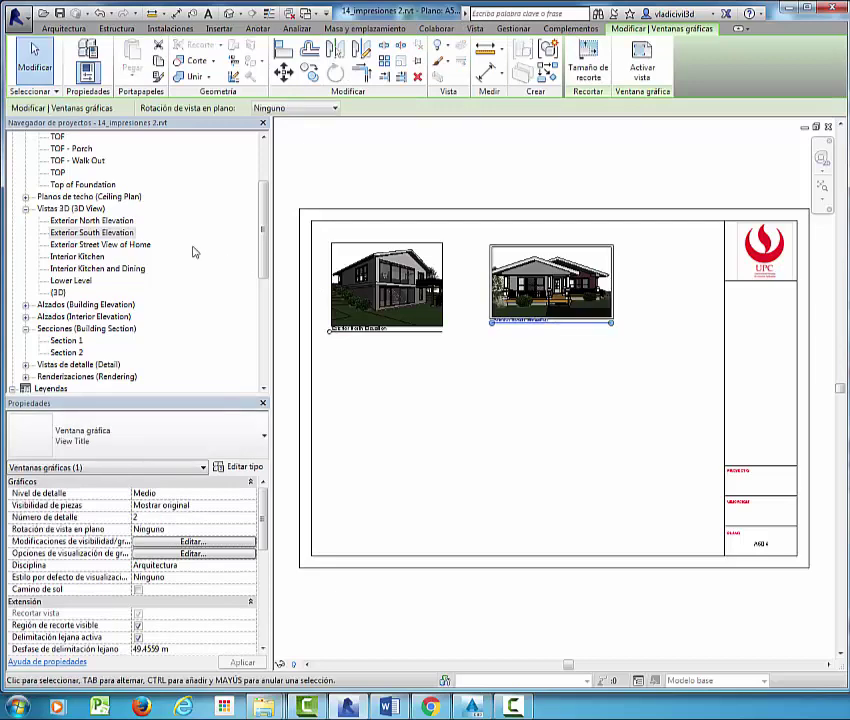
Place the Street View of Home, Interior Kitchen and Interior Kitchen and Dining views below them
{"action": "left_click", "coordinate": [105, 245]}
{"action": "left_click_drag", "start_coordinate": [388, 407], "coordinate": [420, 375]}
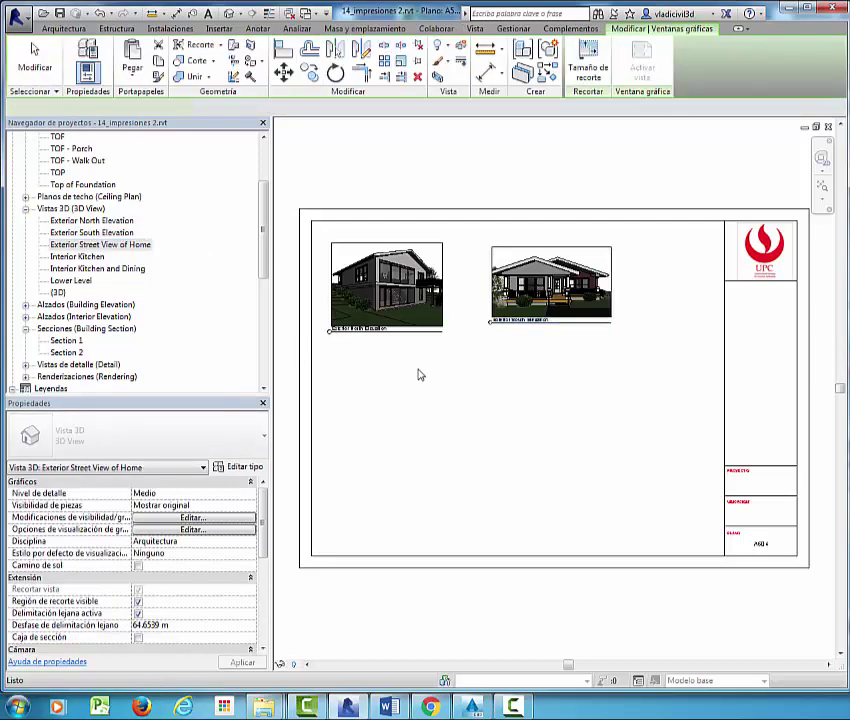
{"action": "left_click_drag", "start_coordinate": [77, 256], "coordinate": [559, 400]}
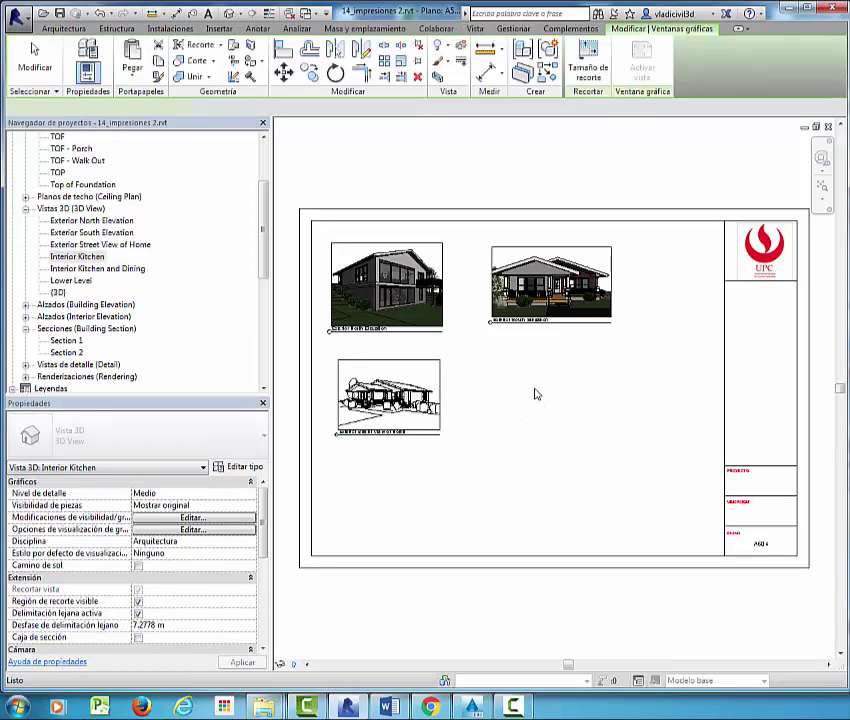
{"action": "left_click", "coordinate": [536, 394]}
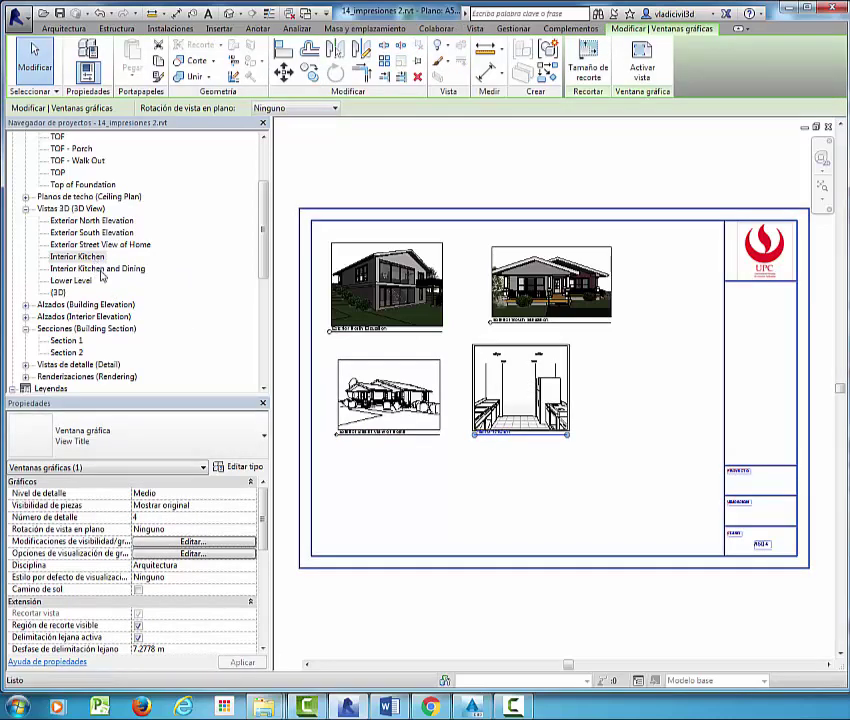
{"action": "left_click_drag", "start_coordinate": [100, 273], "coordinate": [598, 390]}
{"action": "left_click", "coordinate": [640, 398]}
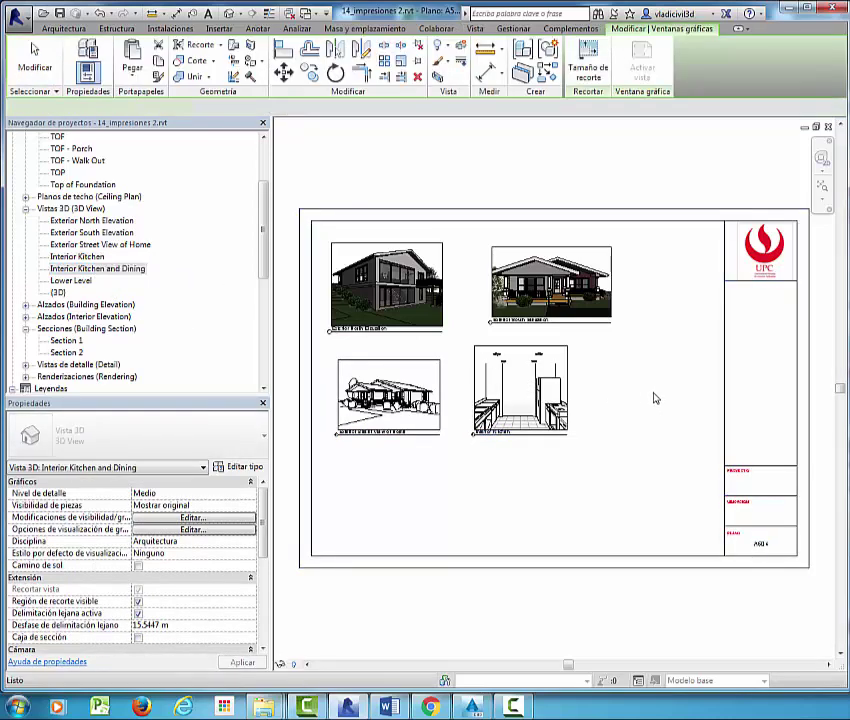
{"action": "left_click", "coordinate": [632, 394]}
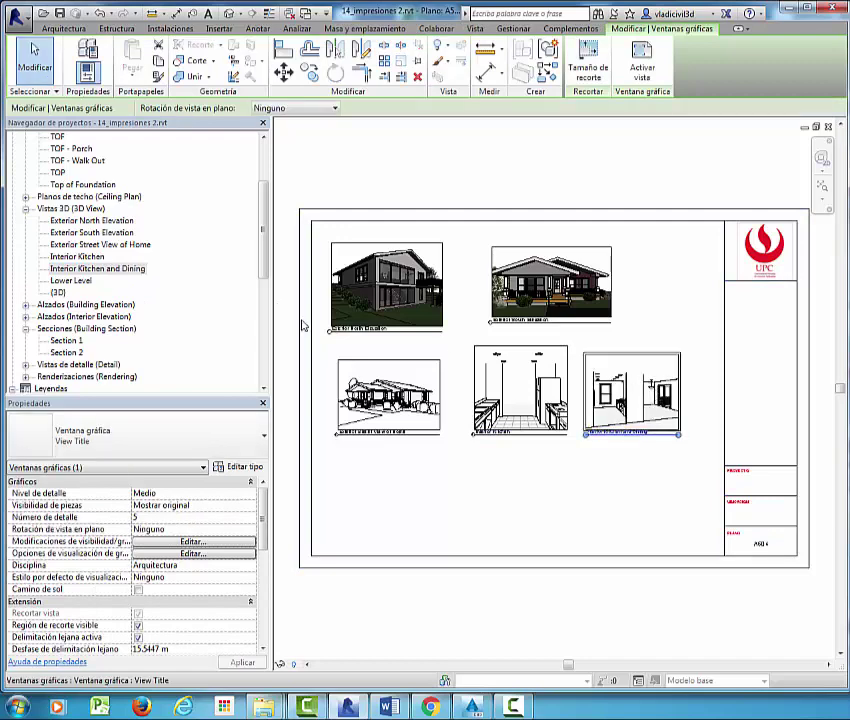
Place the Lower Level view at lower left, then drop the default {3D} view onto the sheet
{"action": "left_click", "coordinate": [87, 283]}
{"action": "left_click_drag", "start_coordinate": [424, 521], "coordinate": [408, 510]}
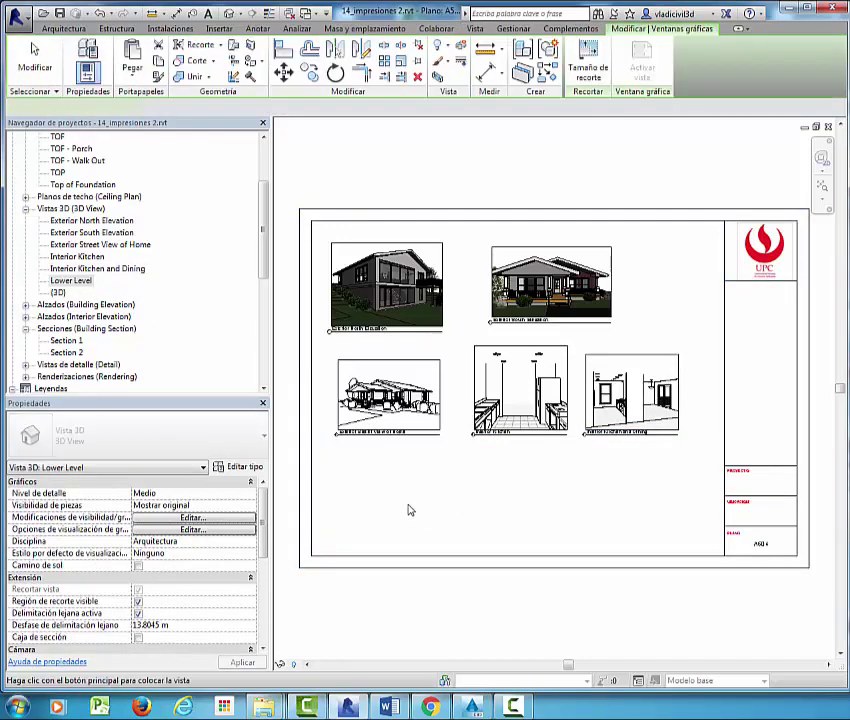
{"action": "left_click", "coordinate": [452, 509]}
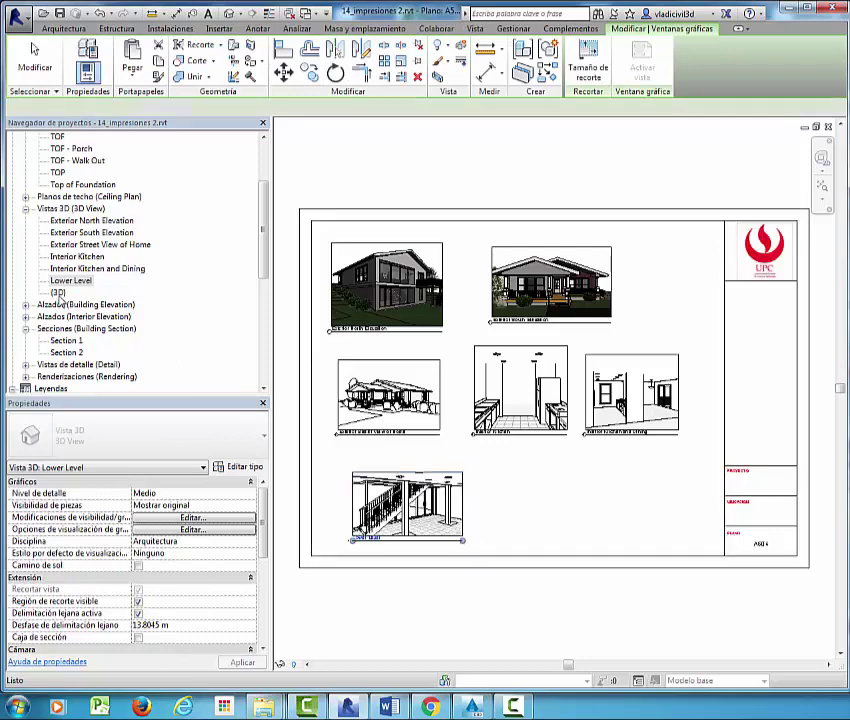
{"action": "left_click", "coordinate": [484, 465]}
{"action": "left_click_drag", "start_coordinate": [600, 512], "coordinate": [603, 509]}
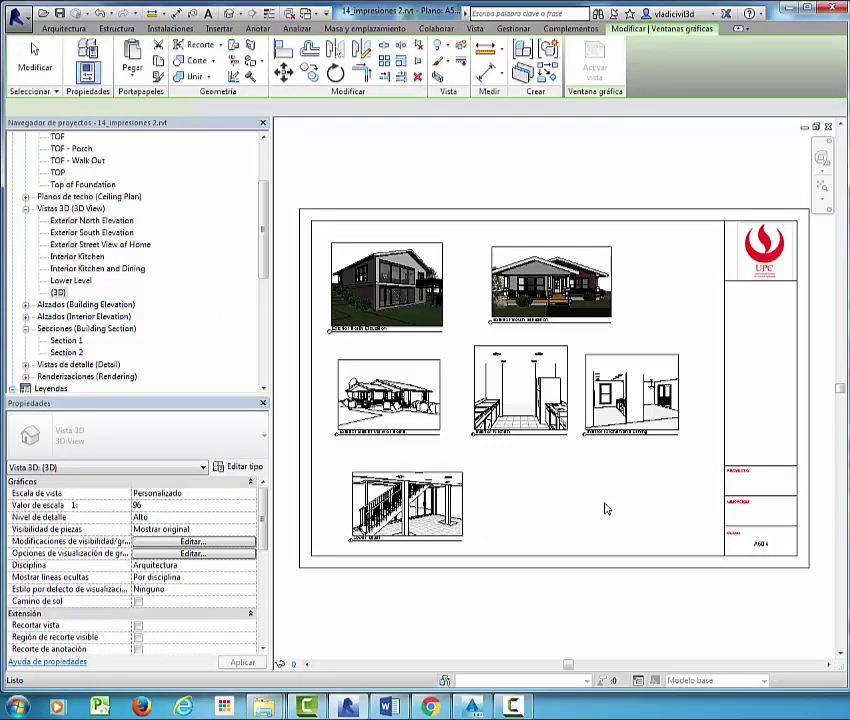
{"action": "left_click", "coordinate": [604, 509]}
Open the default {3D} view and orbit it to an elevated isometric angle
{"action": "scroll", "coordinate": [527, 466], "scroll_direction": "down", "scroll_amount": 1}
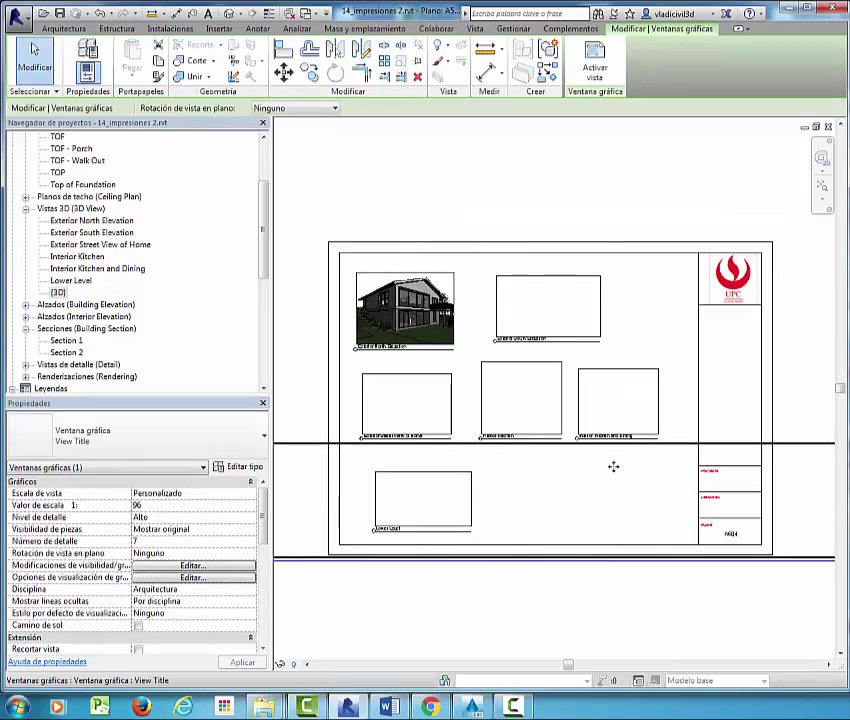
{"action": "key", "text": "Escape"}
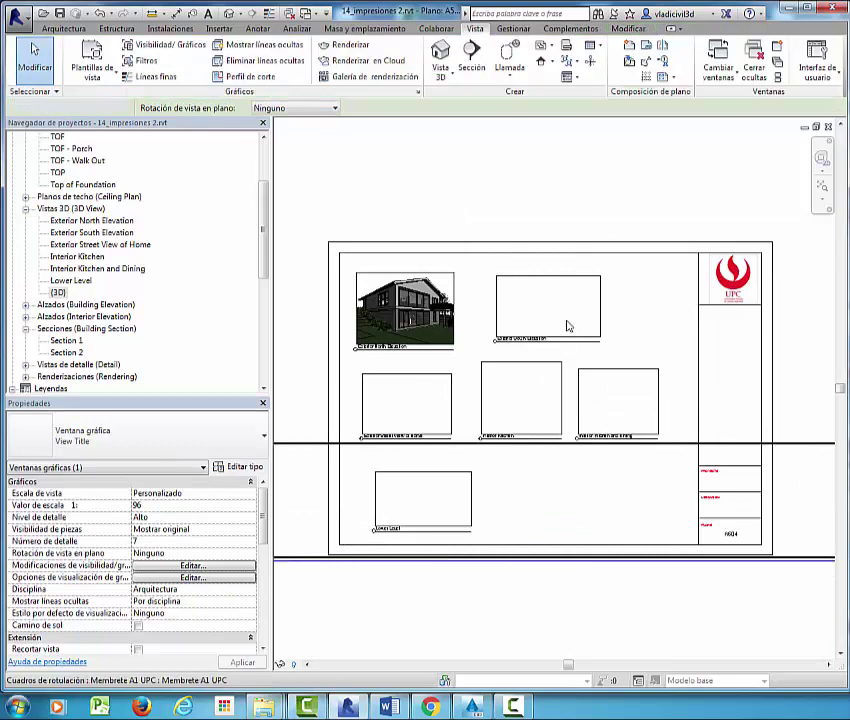
{"action": "scroll", "coordinate": [578, 222], "scroll_direction": "down", "scroll_amount": 3}
{"action": "scroll", "coordinate": [630, 420], "scroll_direction": "down", "scroll_amount": 1}
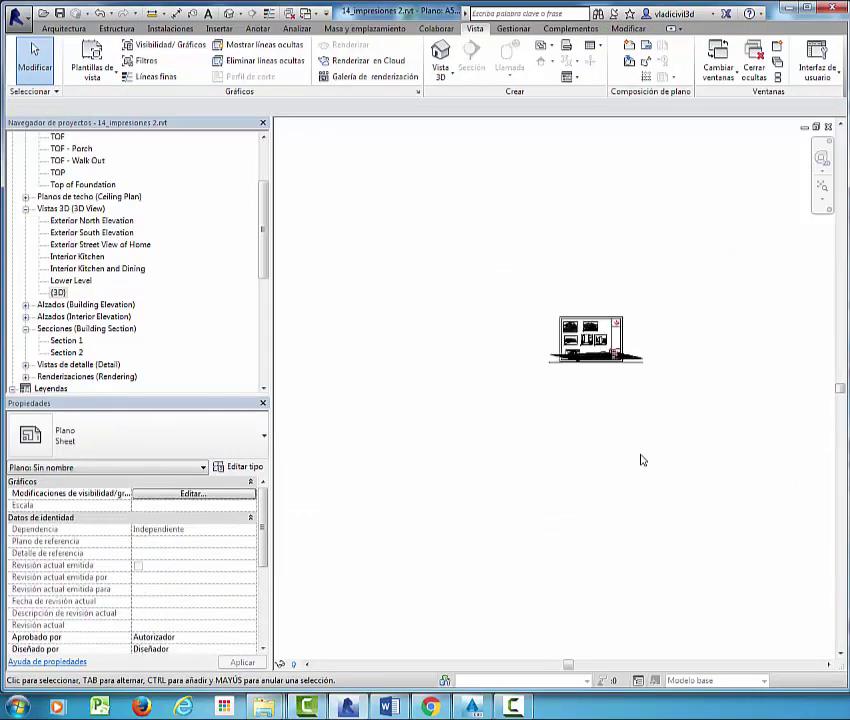
{"action": "scroll", "coordinate": [590, 335], "scroll_direction": "up", "scroll_amount": 3}
{"action": "mouse_move", "coordinate": [613, 266]}
{"action": "middle_mouse_down"}
{"action": "mouse_move", "coordinate": [626, 519]}
{"action": "mouse_move", "coordinate": [658, 635]}
{"action": "middle_mouse_up"}
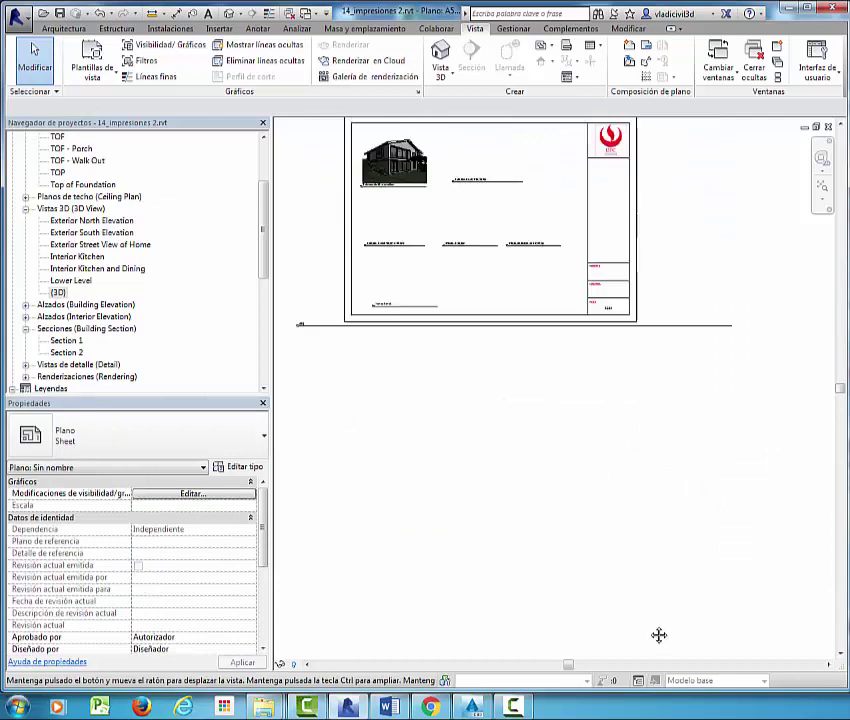
{"action": "double_click", "coordinate": [58, 292]}
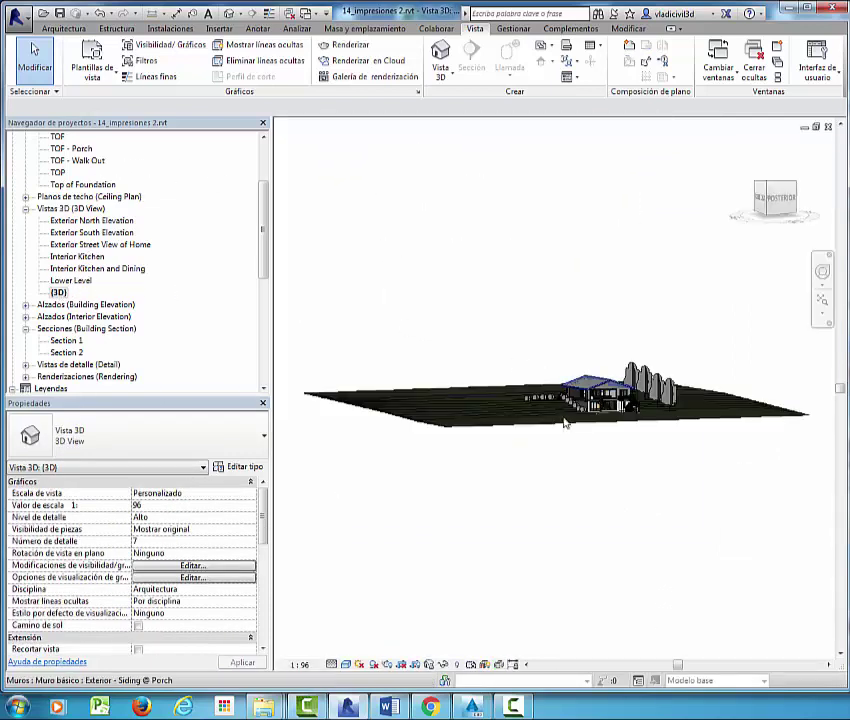
{"action": "mouse_move", "coordinate": [583, 472]}
{"action": "middle_mouse_down", "text": "shift"}
{"action": "mouse_move", "coordinate": [630, 515]}
{"action": "mouse_move", "coordinate": [588, 492]}
{"action": "middle_mouse_up", "text": "shift"}
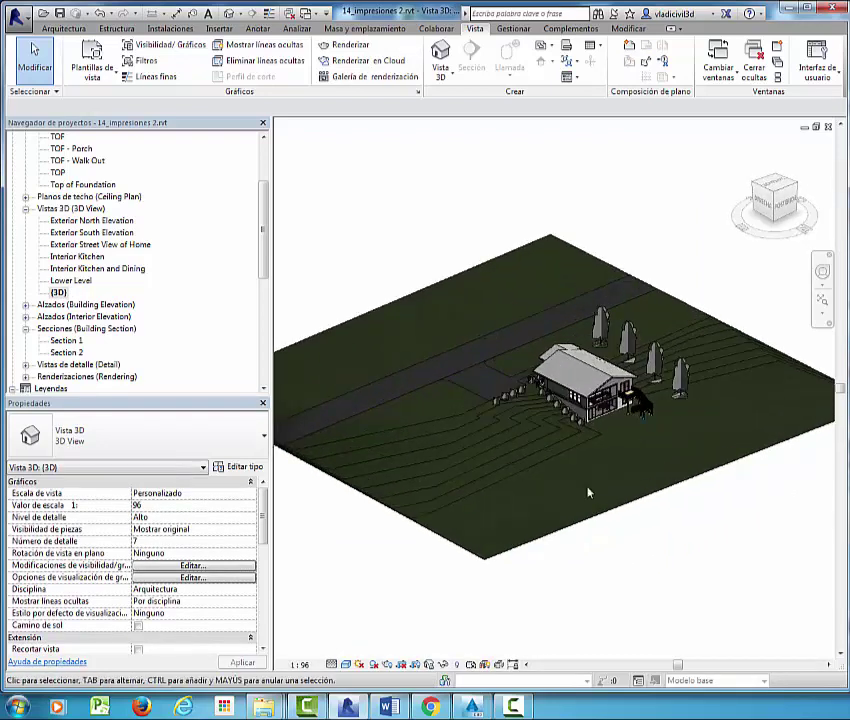
Enable Crop View and pull all four crop edges in tightly around the house
{"action": "left_click", "coordinate": [418, 668]}
{"action": "scroll", "coordinate": [491, 604], "scroll_direction": "down", "scroll_amount": 3}
{"action": "scroll", "coordinate": [560, 520], "scroll_direction": "down", "scroll_amount": 2}
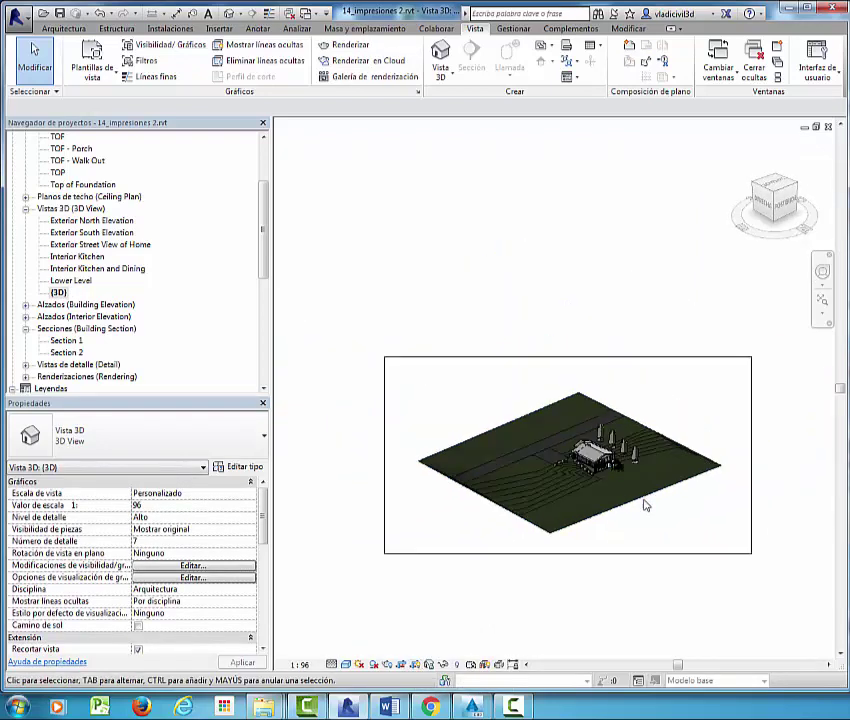
{"action": "left_click", "coordinate": [755, 455]}
{"action": "left_click_drag", "start_coordinate": [753, 455], "coordinate": [658, 455]}
{"action": "left_click_drag", "start_coordinate": [385, 455], "coordinate": [531, 455]}
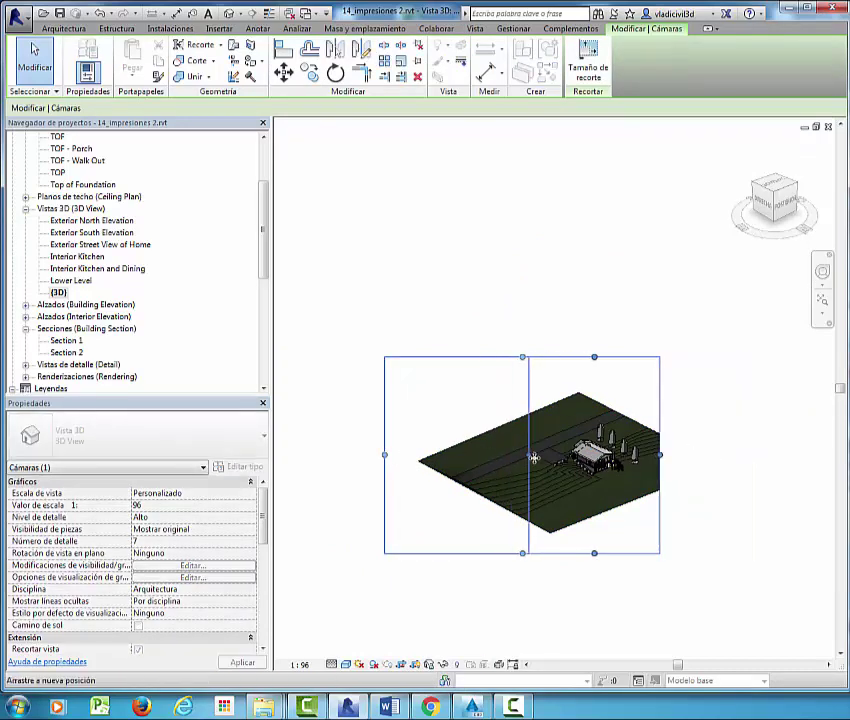
{"action": "left_click_drag", "start_coordinate": [596, 357], "coordinate": [604, 420]}
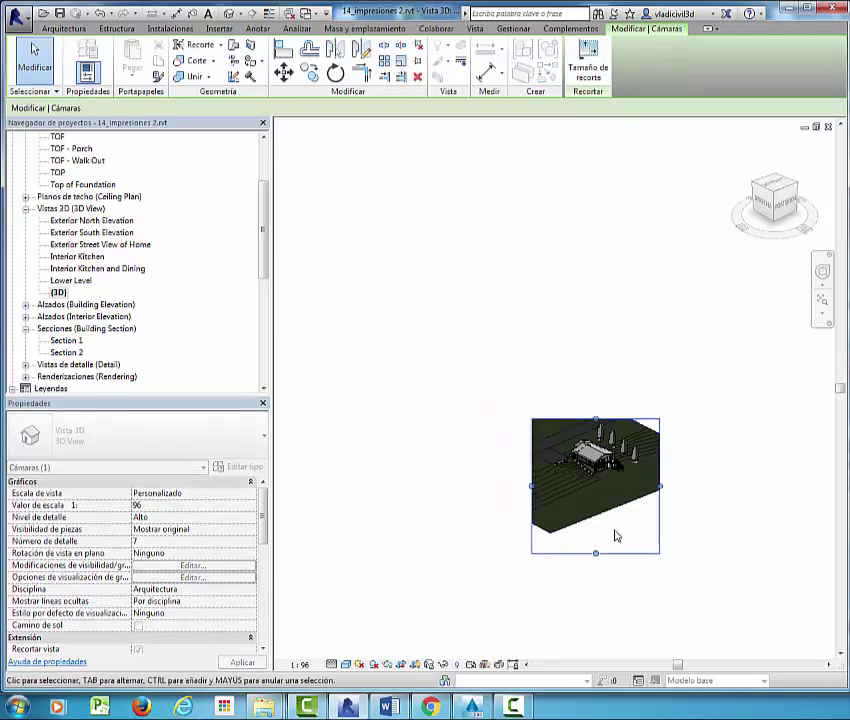
{"action": "left_click_drag", "start_coordinate": [596, 553], "coordinate": [600, 495]}
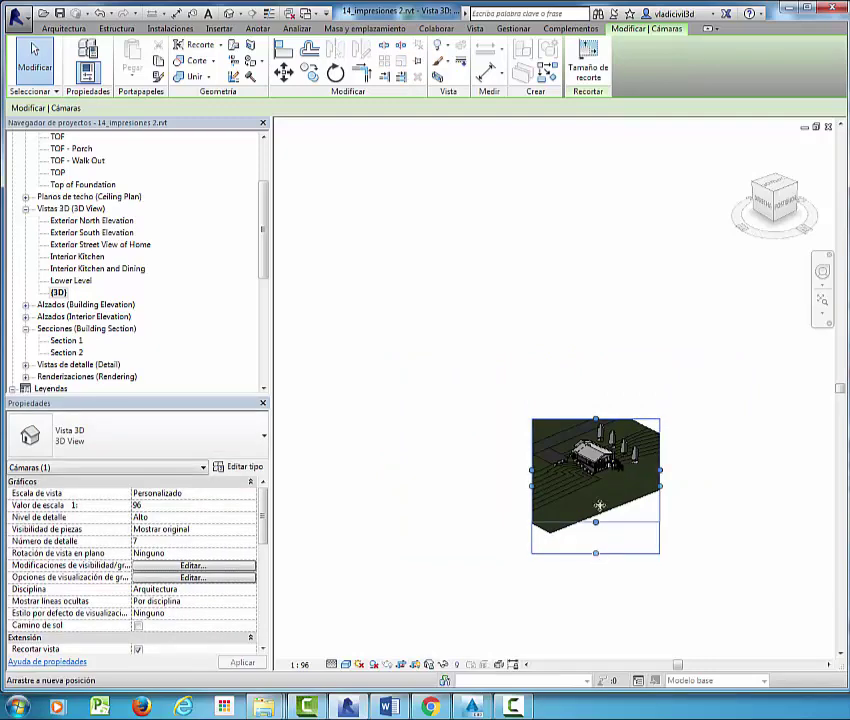
{"action": "left_click", "coordinate": [768, 477]}
{"action": "scroll", "coordinate": [620, 470], "scroll_direction": "up", "scroll_amount": 5}
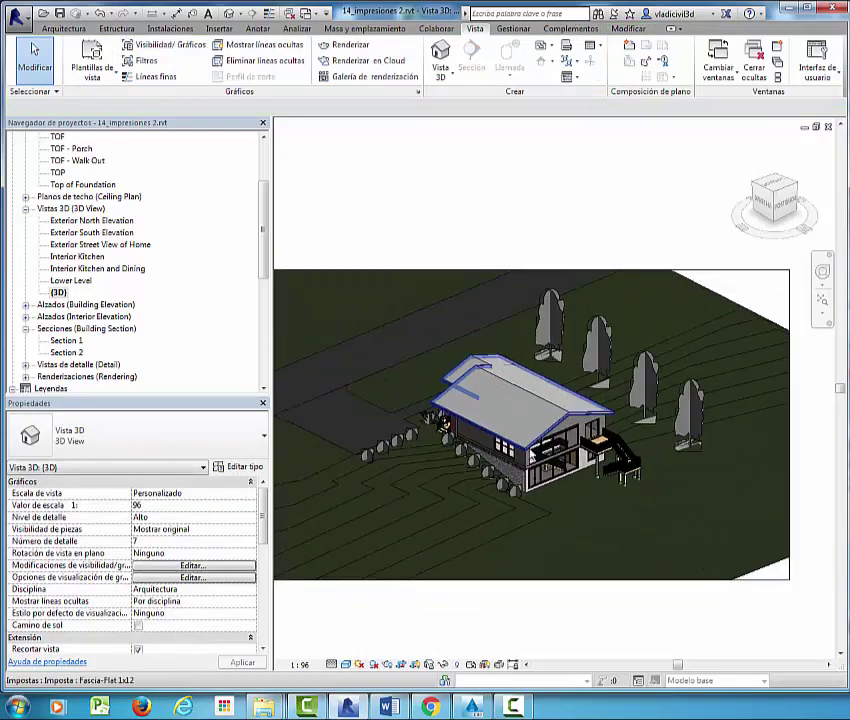
{"action": "left_click_drag", "start_coordinate": [261, 240], "coordinate": [263, 325]}
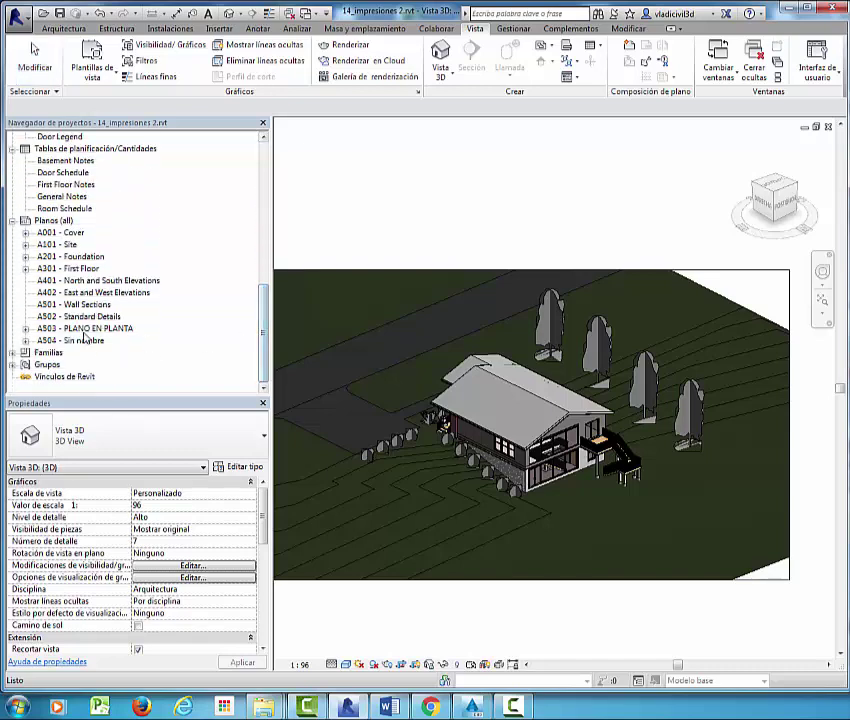
Rename sheet A504 to 'MODELOS 3D'
{"action": "double_click", "coordinate": [90, 341]}
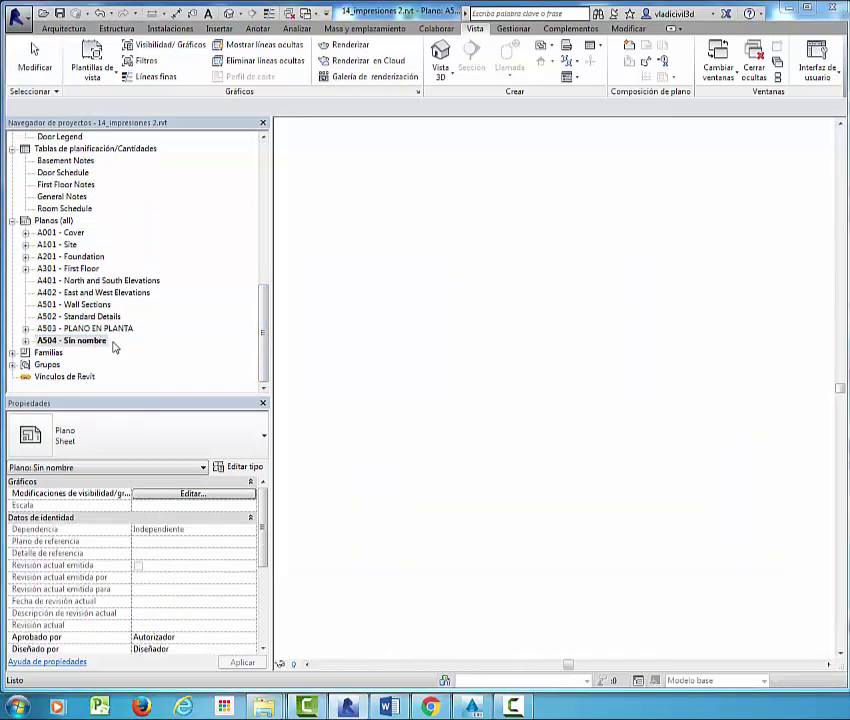
{"action": "right_click", "coordinate": [98, 344]}
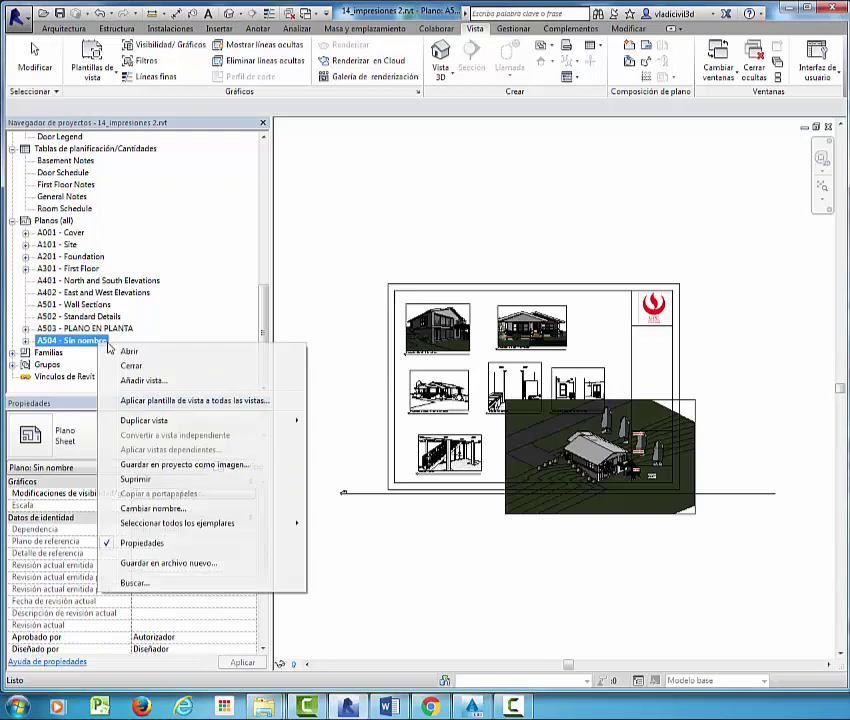
{"action": "left_click", "coordinate": [155, 509]}
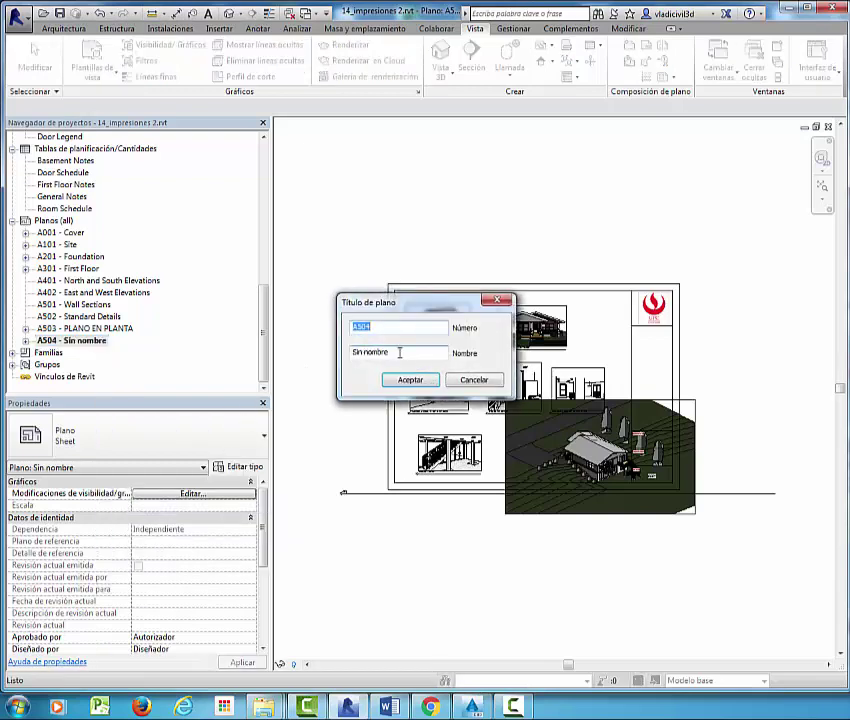
{"action": "key", "text": "Tab"}
{"action": "type", "text": "MO"}
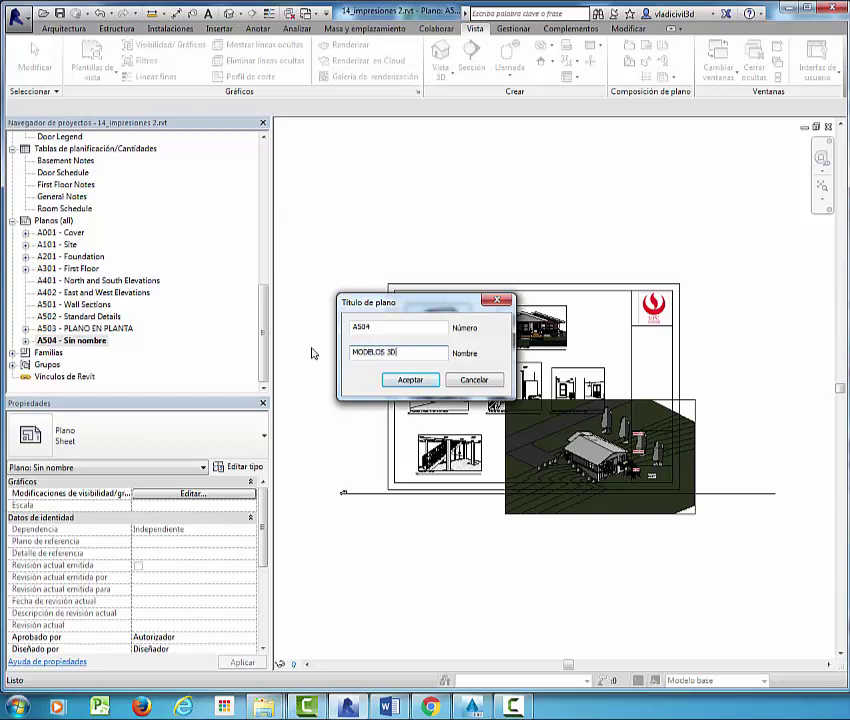
{"action": "left_click", "coordinate": [405, 379]}
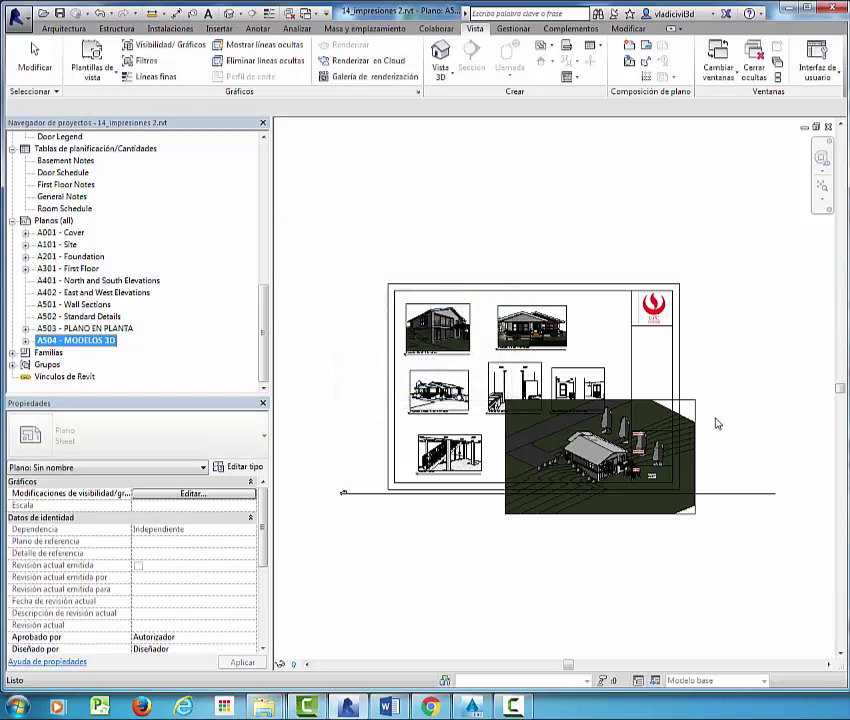
Reopen the cropped default {3D} view from the Project Browser
{"action": "scroll", "coordinate": [740, 401], "scroll_direction": "up", "scroll_amount": 2}
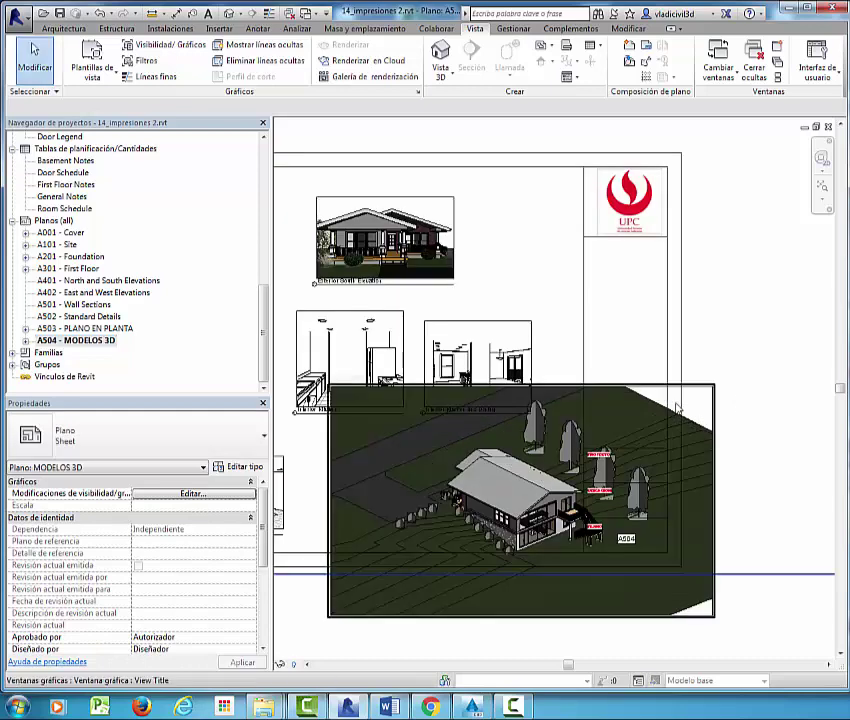
{"action": "scroll", "coordinate": [735, 414], "scroll_direction": "down", "scroll_amount": 2}
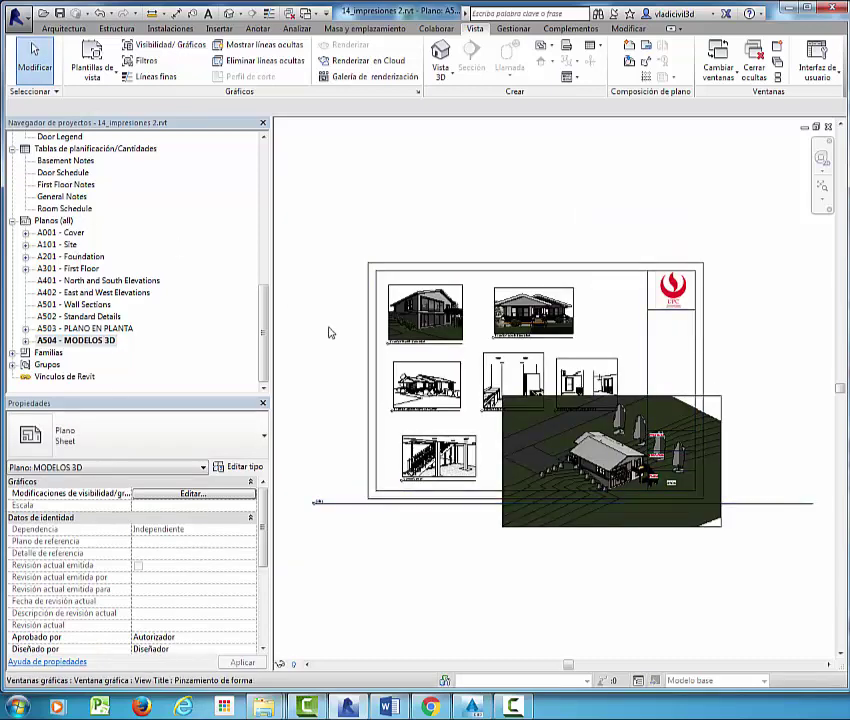
{"action": "scroll", "coordinate": [258, 289], "scroll_direction": "up", "scroll_amount": 3}
{"action": "scroll", "coordinate": [250, 260], "scroll_direction": "up", "scroll_amount": 5}
{"action": "scroll", "coordinate": [241, 200], "scroll_direction": "up", "scroll_amount": 2}
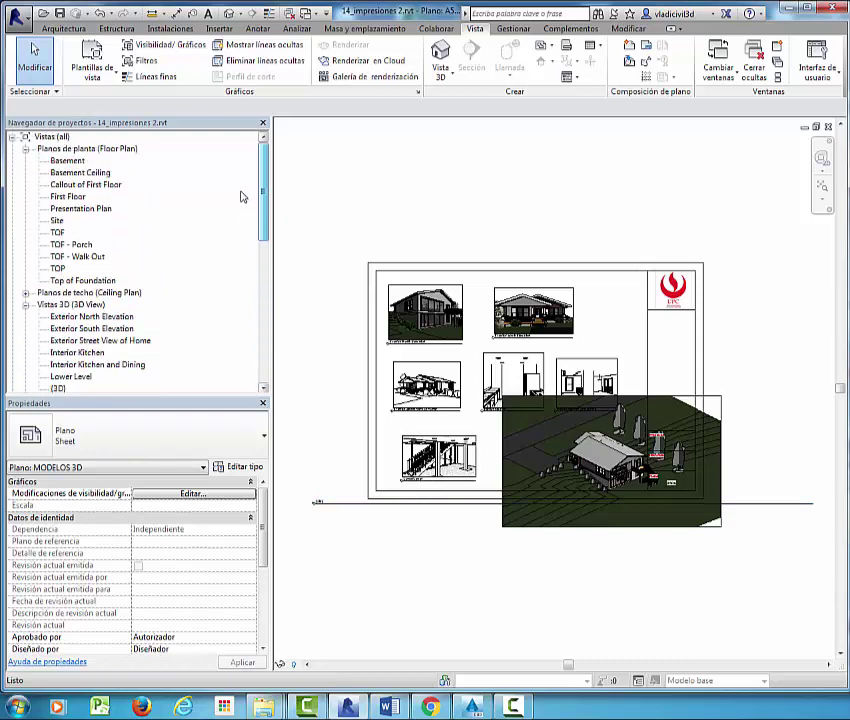
{"action": "scroll", "coordinate": [239, 214], "scroll_direction": "down", "scroll_amount": 1}
{"action": "scroll", "coordinate": [225, 230], "scroll_direction": "down", "scroll_amount": 2}
{"action": "scroll", "coordinate": [130, 290], "scroll_direction": "down", "scroll_amount": 5}
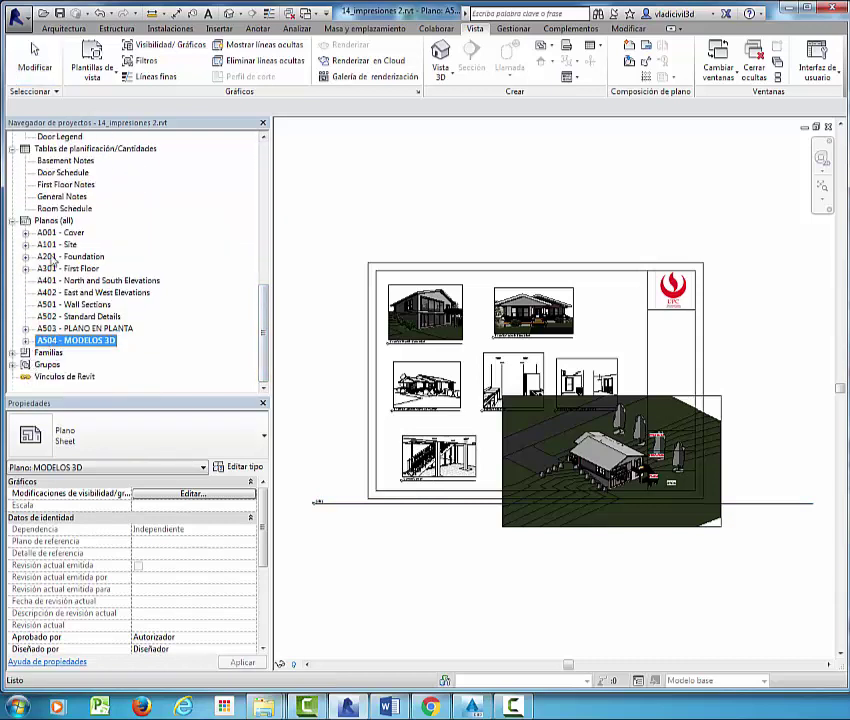
{"action": "scroll", "coordinate": [260, 281], "scroll_direction": "up", "scroll_amount": 2}
{"action": "scroll", "coordinate": [260, 268], "scroll_direction": "up", "scroll_amount": 2}
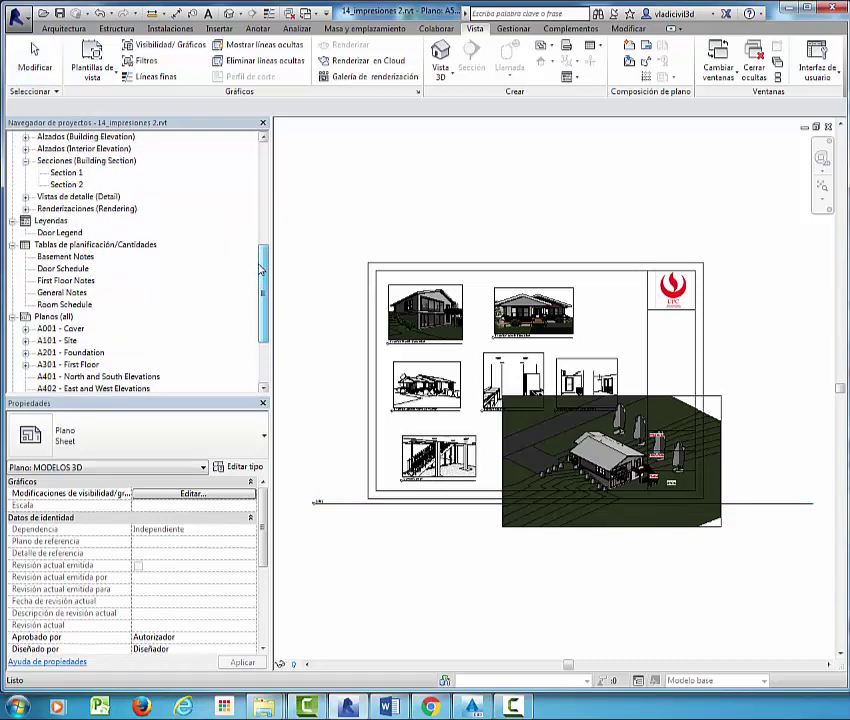
{"action": "scroll", "coordinate": [260, 270], "scroll_direction": "up", "scroll_amount": 3}
{"action": "scroll", "coordinate": [249, 200], "scroll_direction": "up", "scroll_amount": 2}
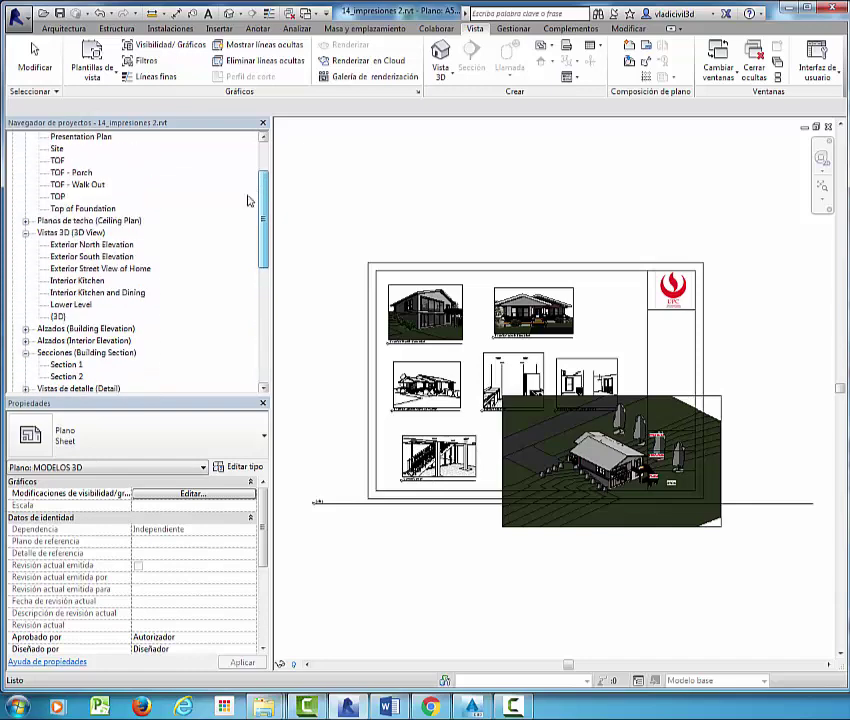
{"action": "double_click", "coordinate": [58, 316]}
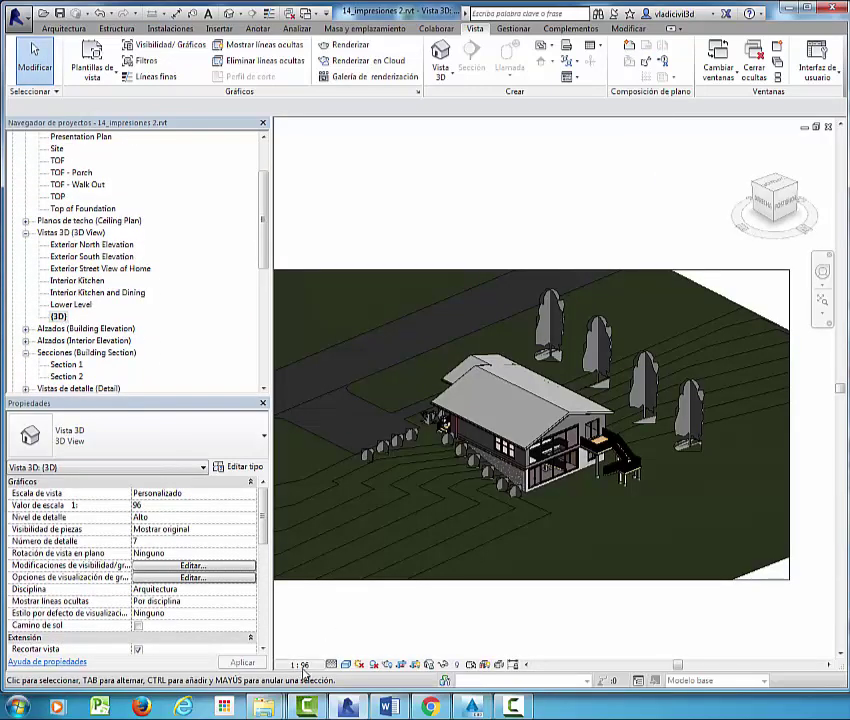
Set the {3D} view's scale to 1:200
{"action": "left_click", "coordinate": [301, 665]}
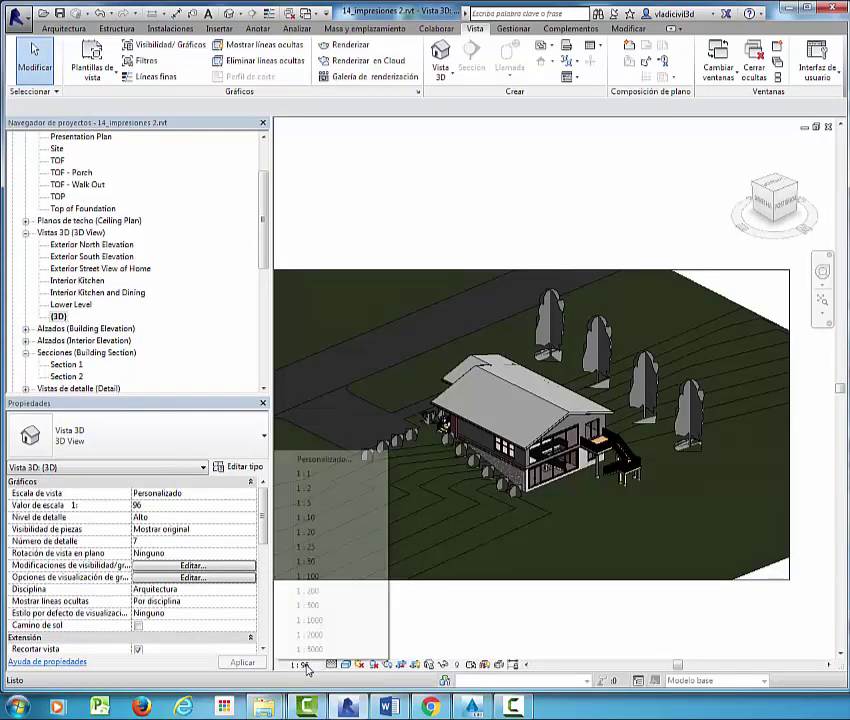
{"action": "left_click", "coordinate": [322, 590]}
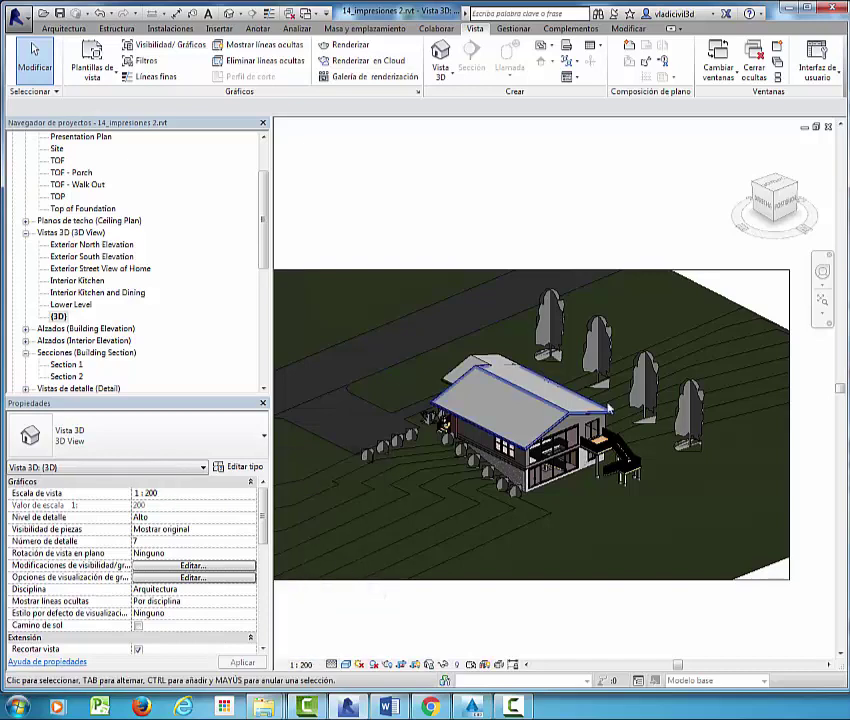
{"action": "scroll", "coordinate": [673, 400], "scroll_direction": "down", "scroll_amount": 2}
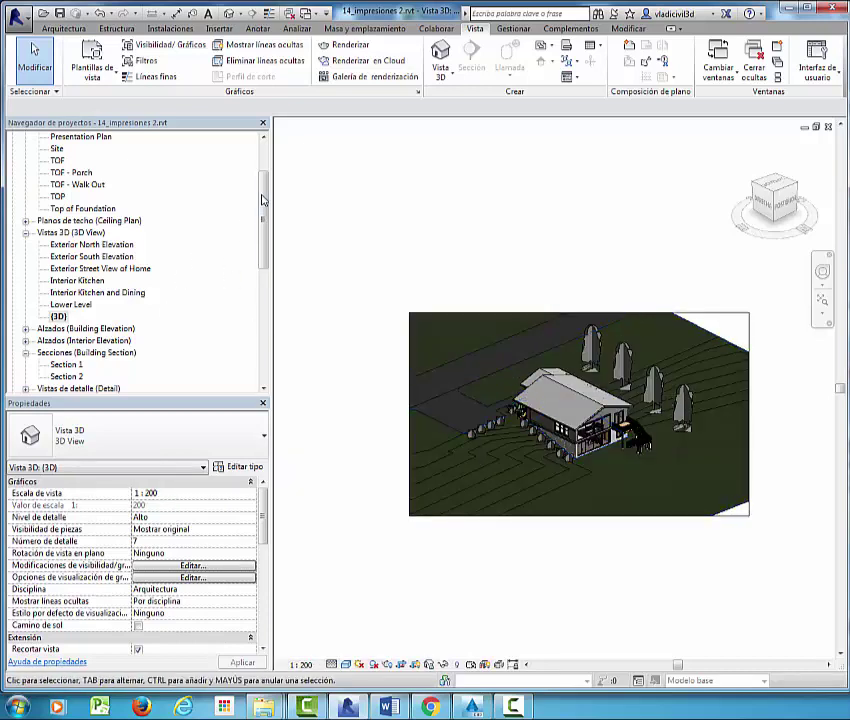
{"action": "left_click_drag", "start_coordinate": [263, 201], "coordinate": [264, 318]}
On sheet A504, move the {3D} site viewport slightly up and left among the other views
{"action": "double_click", "coordinate": [91, 341]}
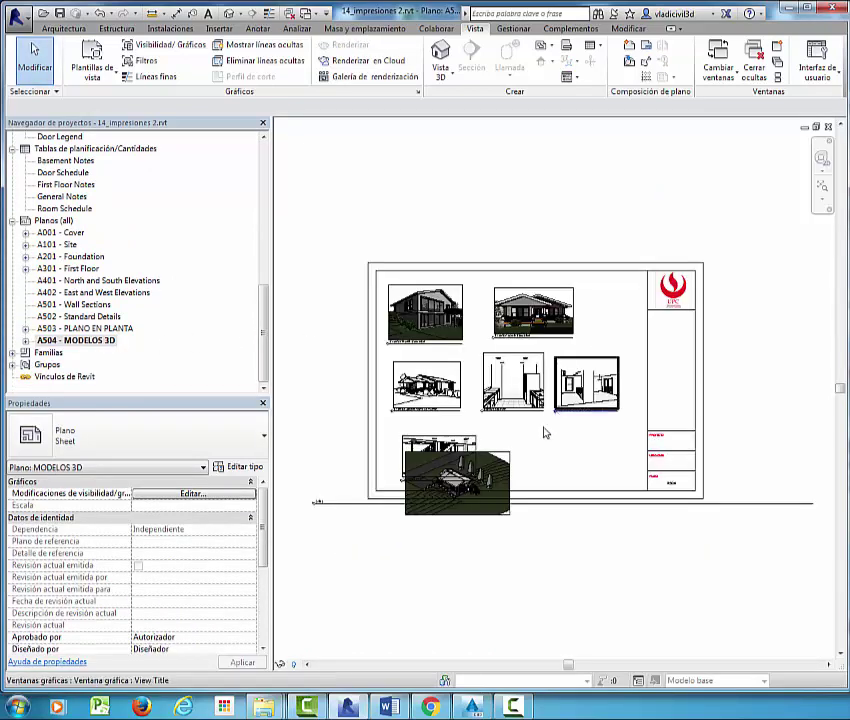
{"action": "left_click_drag", "start_coordinate": [500, 448], "coordinate": [506, 460]}
{"action": "left_click", "coordinate": [506, 453]}
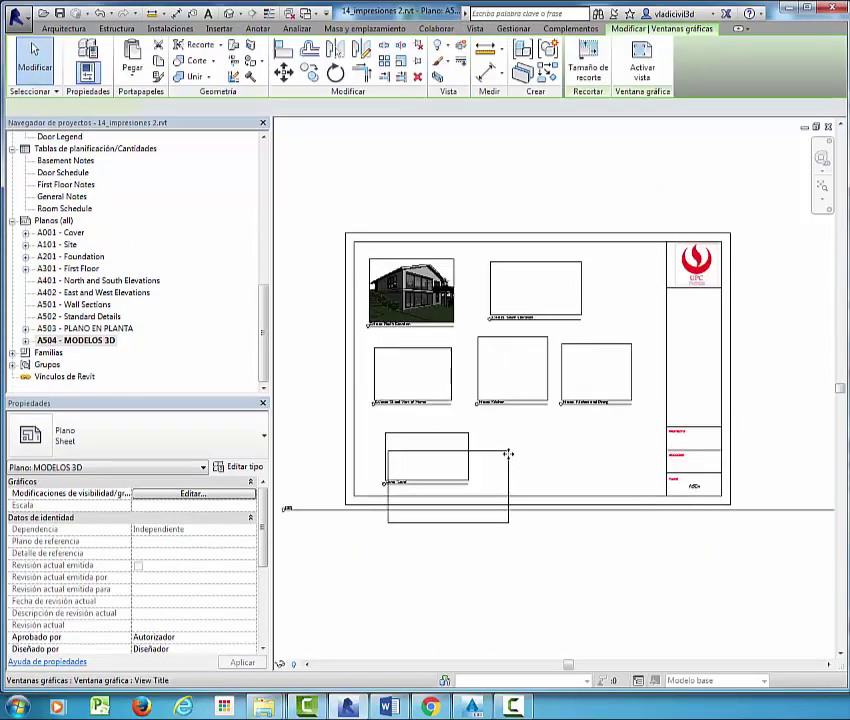
{"action": "scroll", "coordinate": [505, 452], "scroll_direction": "up", "scroll_amount": 1}
{"action": "scroll", "coordinate": [500, 451], "scroll_direction": "up", "scroll_amount": 1}
{"action": "left_click_drag", "start_coordinate": [498, 450], "coordinate": [651, 417]}
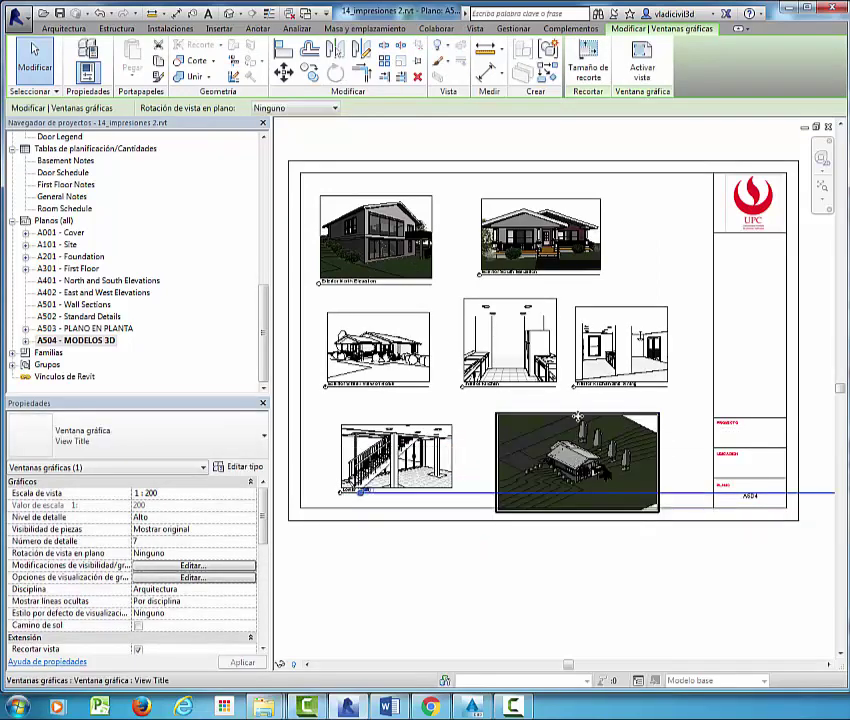
{"action": "left_click_drag", "start_coordinate": [573, 420], "coordinate": [565, 405]}
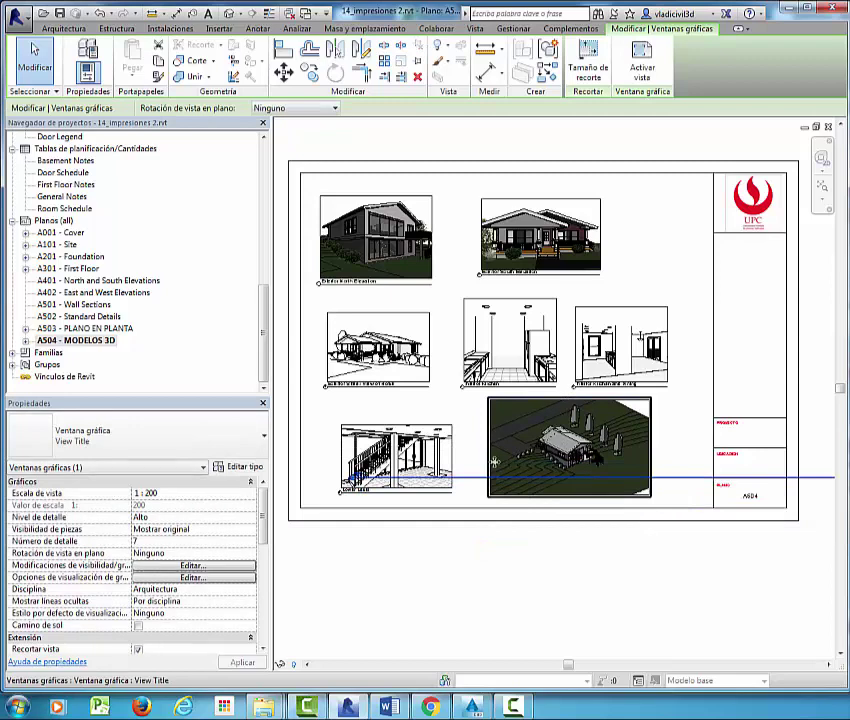
{"action": "left_click", "coordinate": [478, 498]}
{"action": "scroll", "coordinate": [478, 498], "scroll_direction": "up", "scroll_amount": 3}
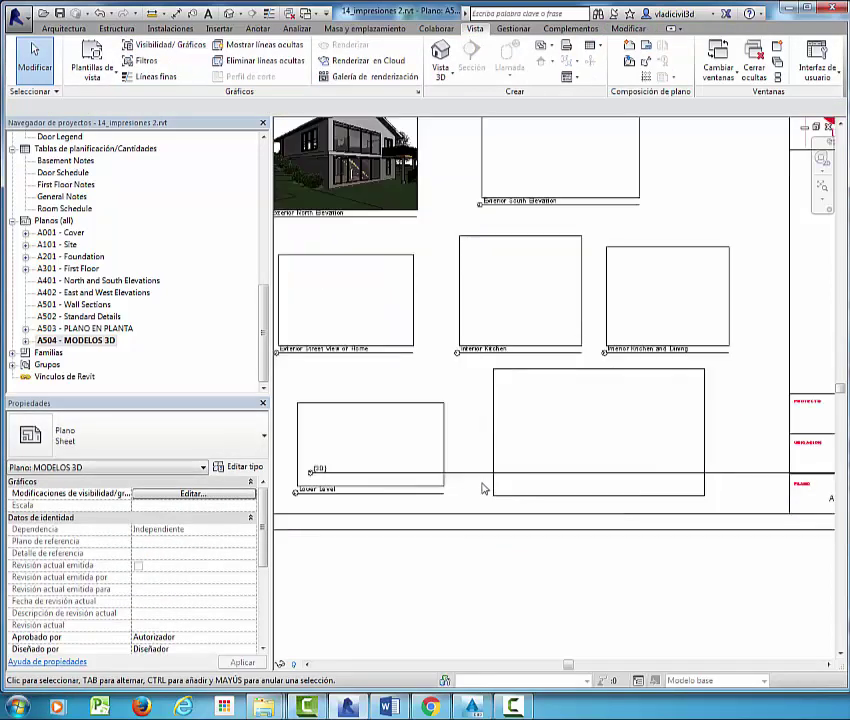
{"action": "scroll", "coordinate": [478, 498], "scroll_direction": "up", "scroll_amount": 2}
{"action": "left_click", "coordinate": [459, 475]}
{"action": "scroll", "coordinate": [459, 475], "scroll_direction": "down", "scroll_amount": 3}
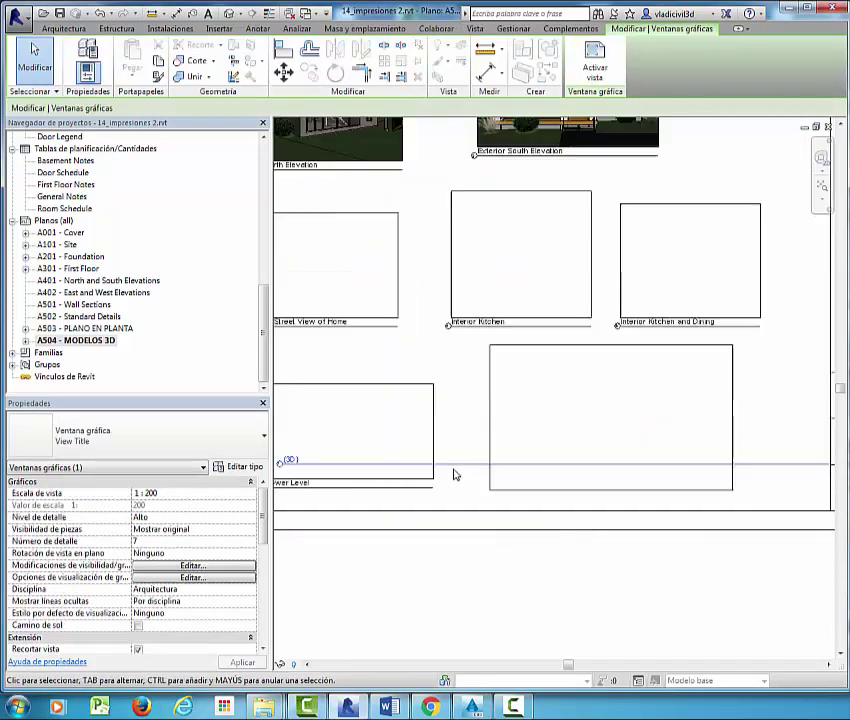
{"action": "scroll", "coordinate": [541, 493], "scroll_direction": "down", "scroll_amount": 2}
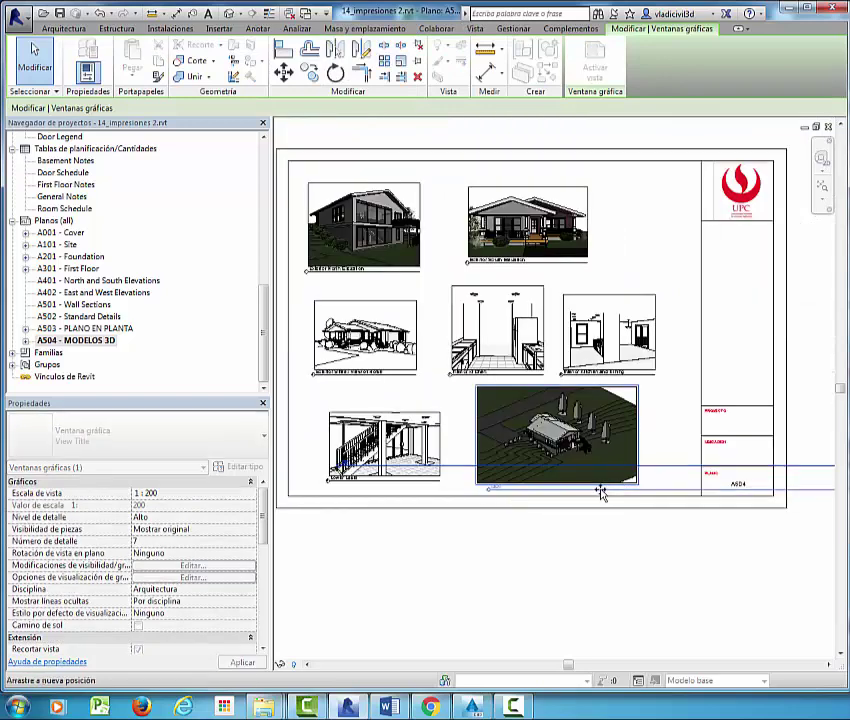
{"action": "left_click", "coordinate": [613, 538]}
{"action": "scroll", "coordinate": [483, 511], "scroll_direction": "down", "scroll_amount": 1}
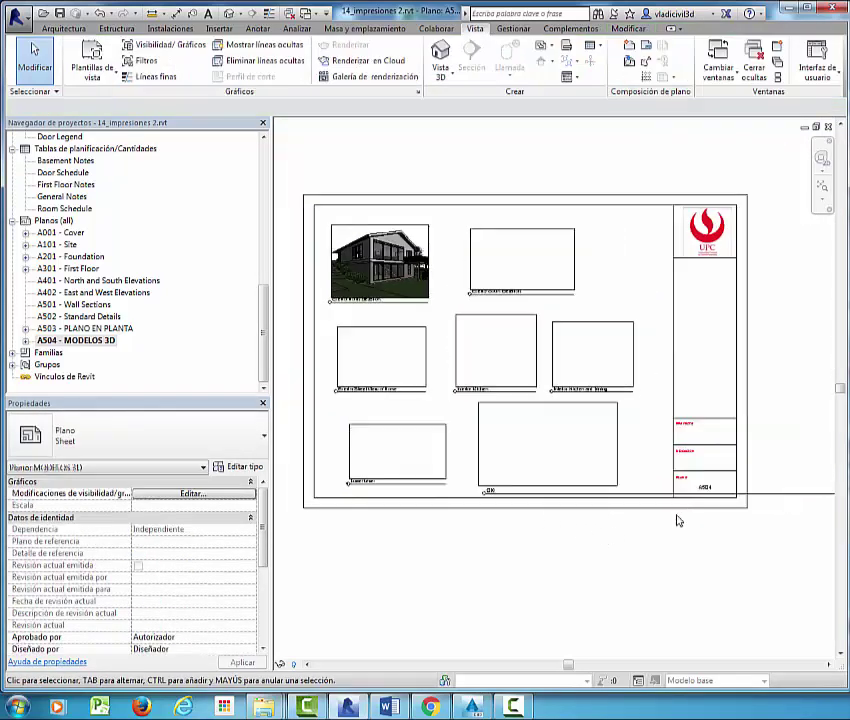
{"action": "scroll", "coordinate": [660, 515], "scroll_direction": "down", "scroll_amount": 2}
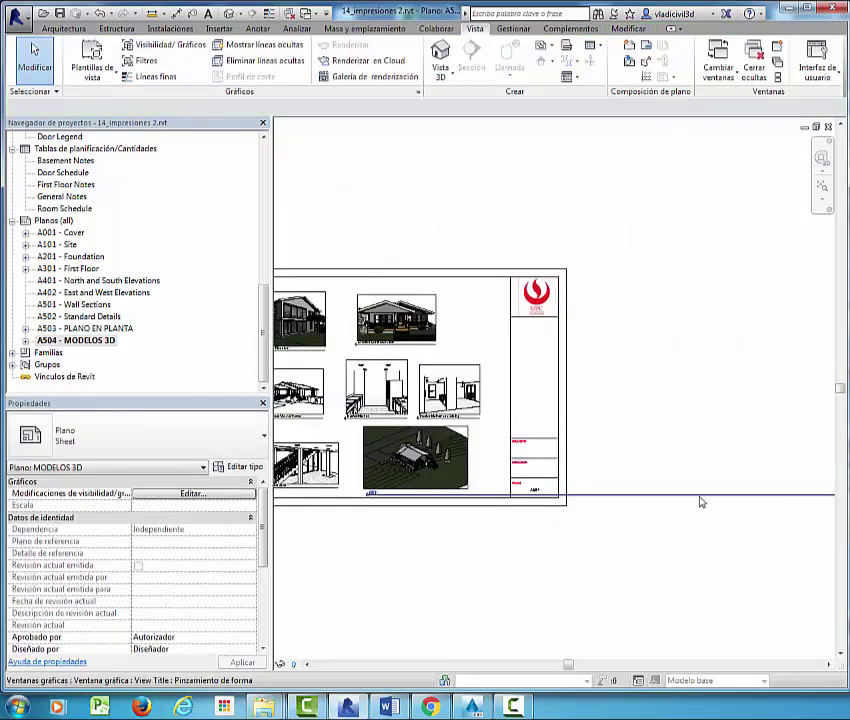
Drag the {3D} viewport's title line end leftward to shorten it
{"action": "left_click", "coordinate": [701, 494]}
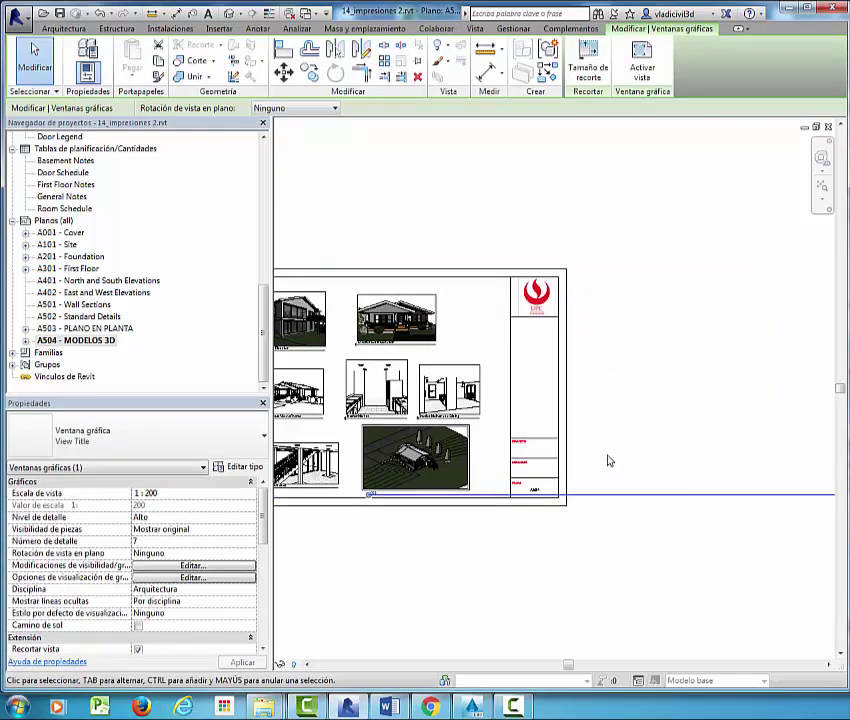
{"action": "scroll", "coordinate": [600, 460], "scroll_direction": "right", "scroll_amount": 2, "text": "shift"}
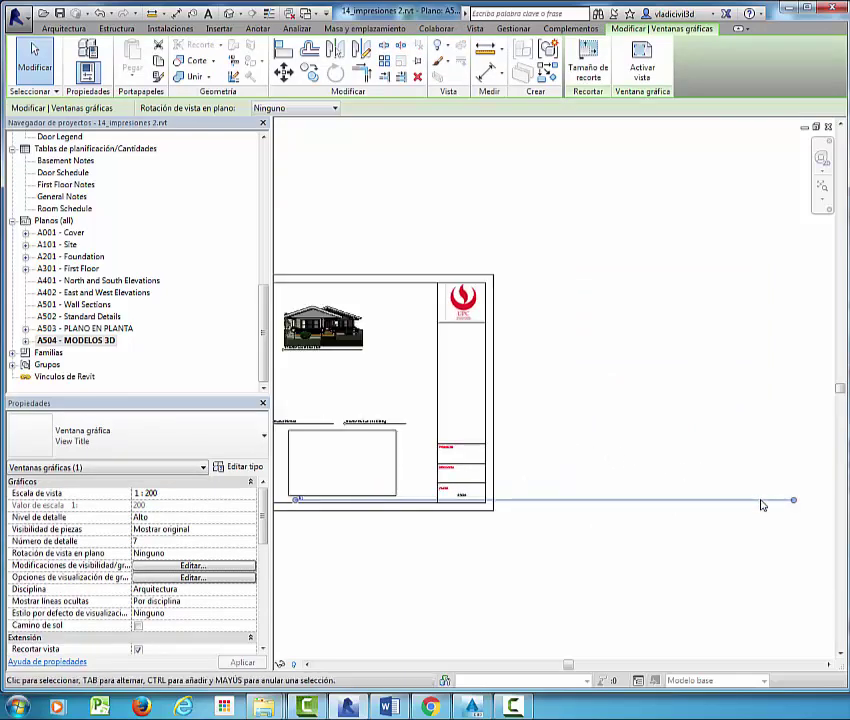
{"action": "left_click_drag", "start_coordinate": [749, 491], "coordinate": [449, 493]}
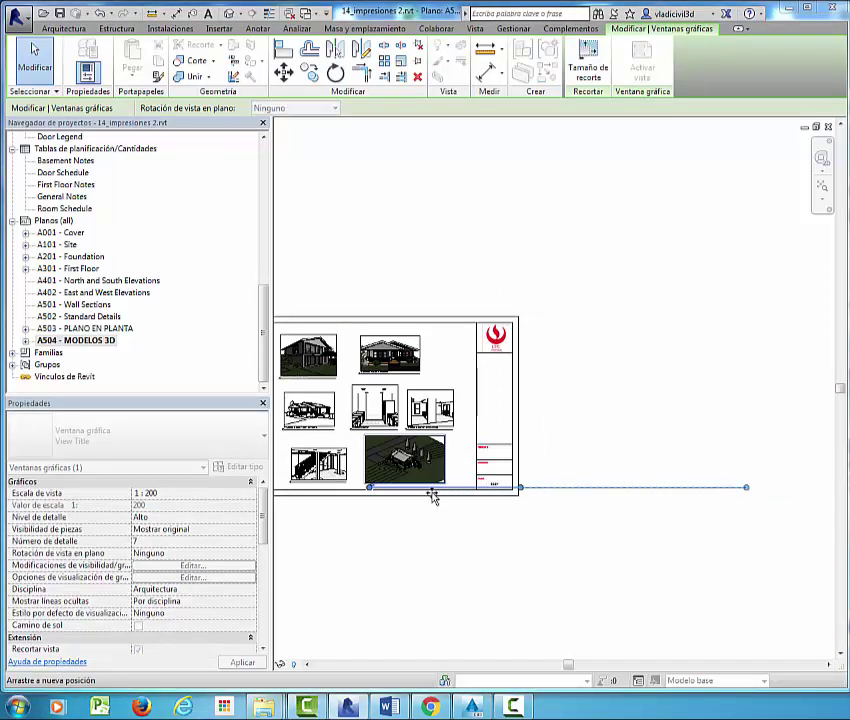
{"action": "mouse_move", "coordinate": [597, 490]}
{"action": "left_mouse_down"}
{"action": "mouse_move", "coordinate": [627, 487]}
{"action": "mouse_move", "coordinate": [395, 489]}
{"action": "left_mouse_up"}
{"action": "left_click", "coordinate": [428, 567]}
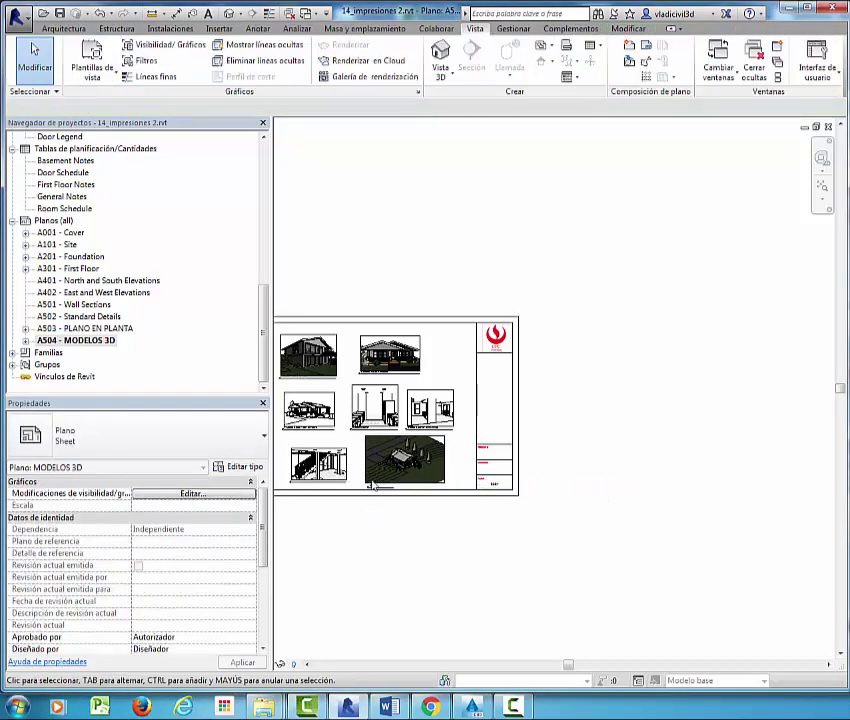
{"action": "scroll", "coordinate": [372, 508], "scroll_direction": "up", "scroll_amount": 5}
{"action": "scroll", "coordinate": [458, 593], "scroll_direction": "up", "scroll_amount": 2}
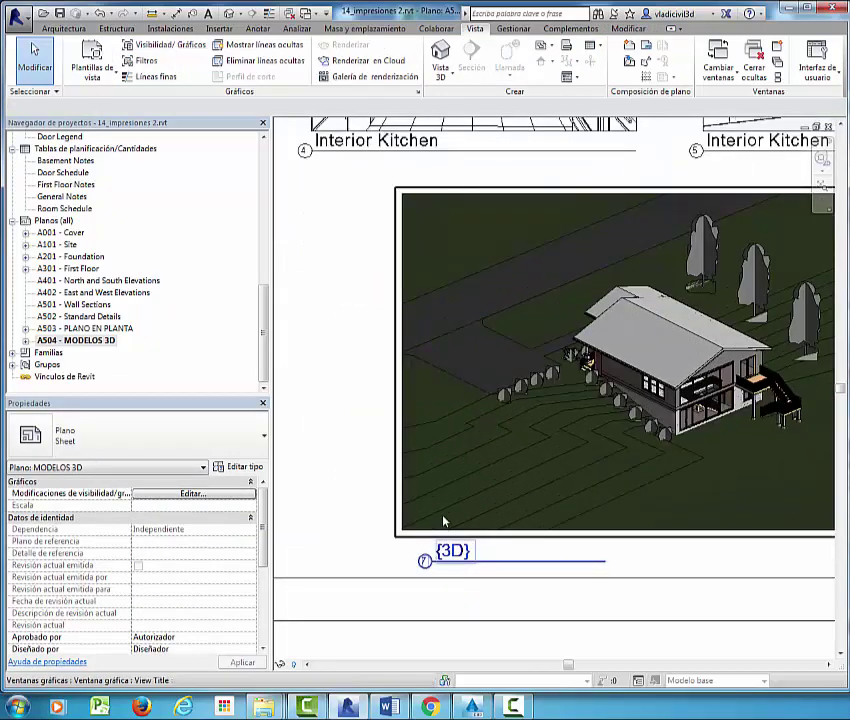
{"action": "scroll", "coordinate": [446, 518], "scroll_direction": "down", "scroll_amount": 1}
{"action": "scroll", "coordinate": [400, 470], "scroll_direction": "down", "scroll_amount": 2}
{"action": "scroll", "coordinate": [560, 439], "scroll_direction": "down", "scroll_amount": 2}
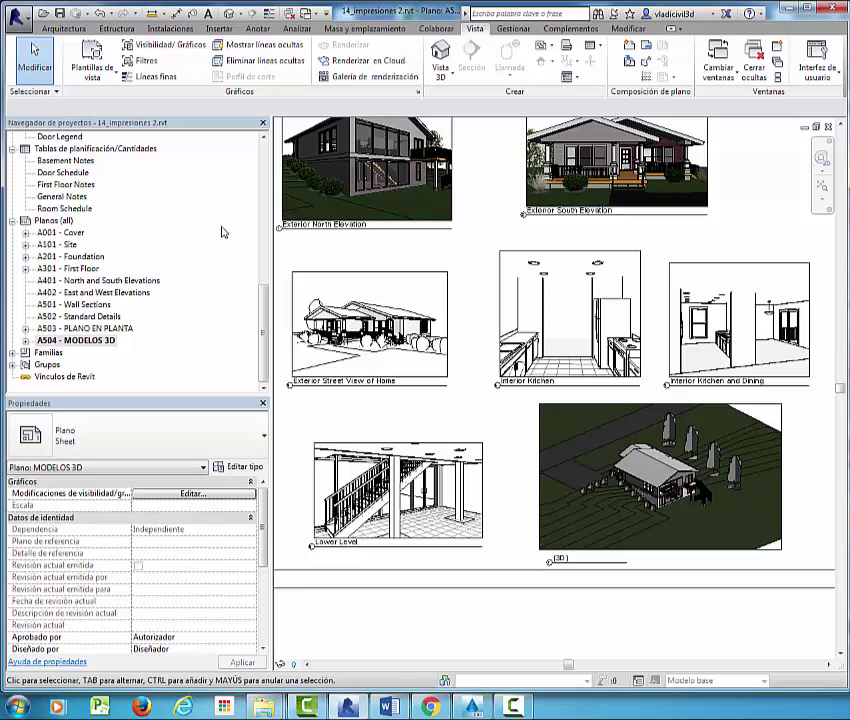
{"action": "scroll", "coordinate": [259, 307], "scroll_direction": "up", "scroll_amount": 5}
{"action": "scroll", "coordinate": [259, 307], "scroll_direction": "up", "scroll_amount": 2}
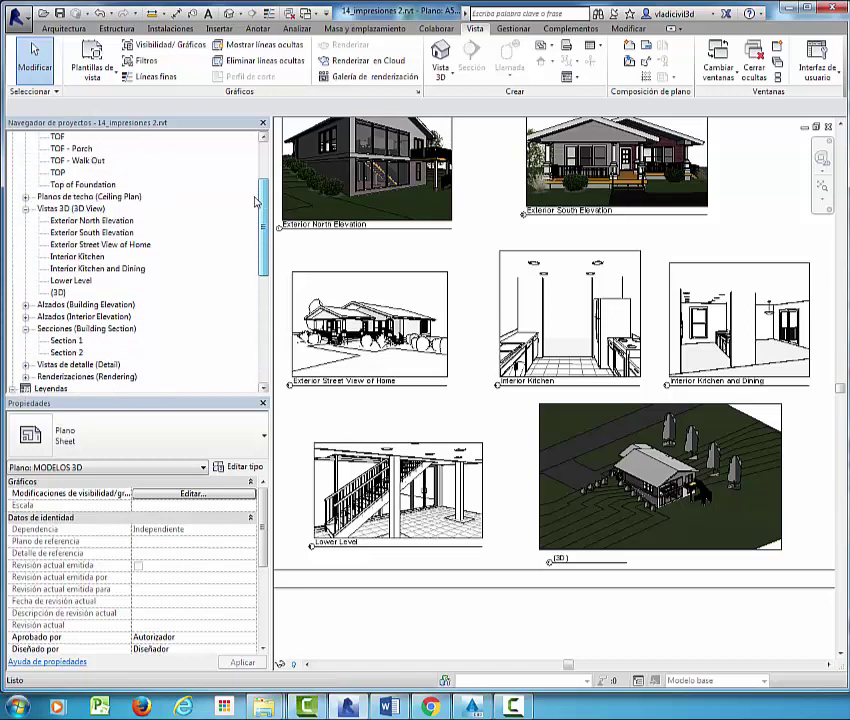
{"action": "left_click", "coordinate": [90, 220]}
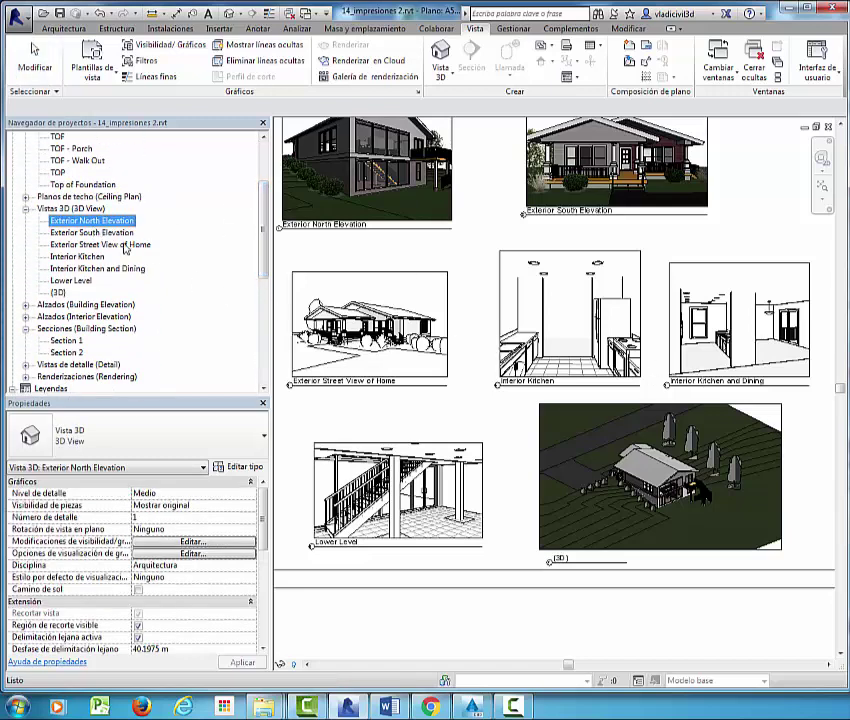
{"action": "left_click", "coordinate": [86, 234]}
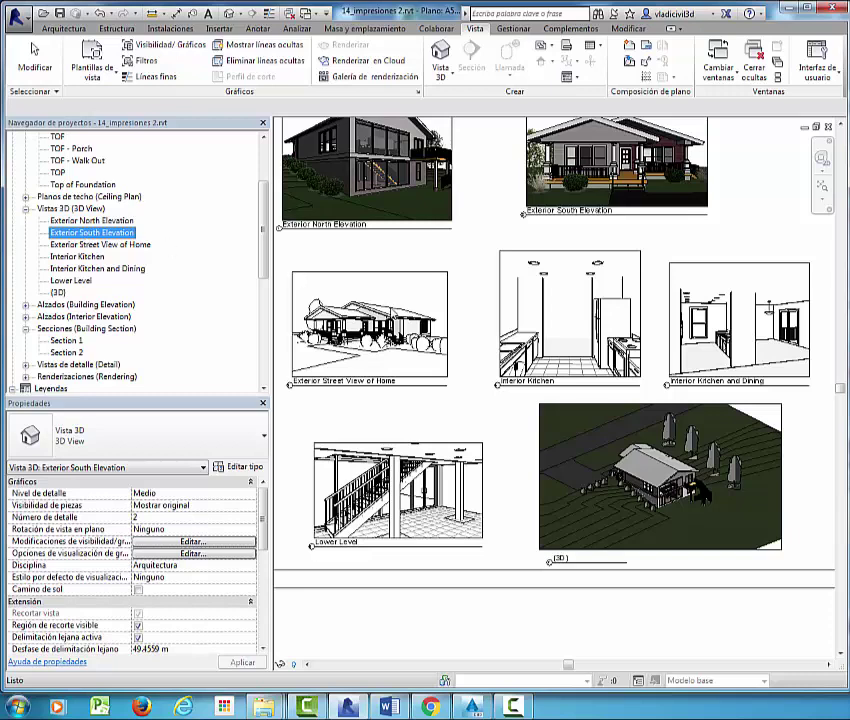
{"action": "left_click", "coordinate": [397, 372]}
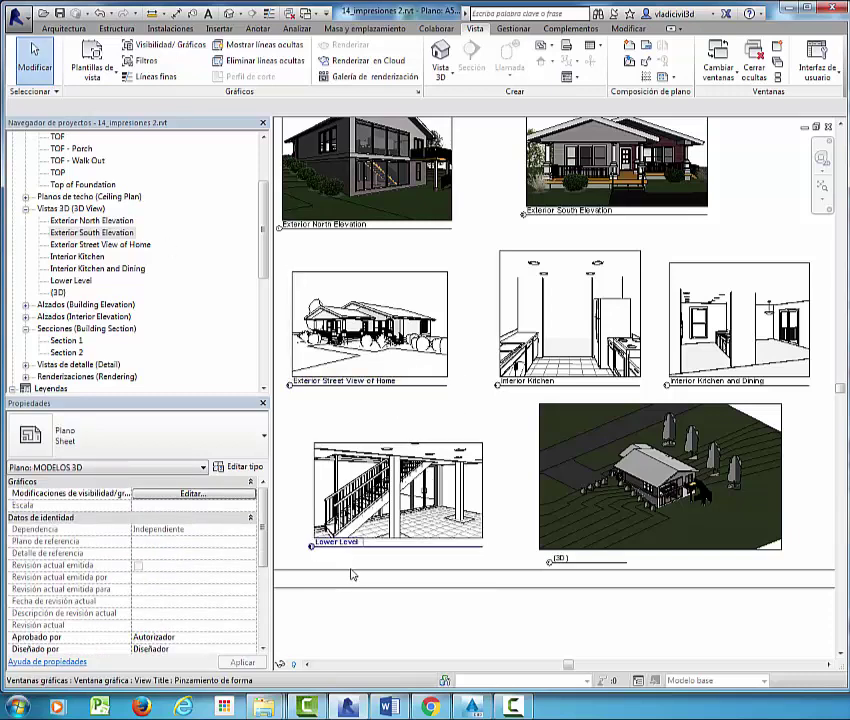
{"action": "left_click", "coordinate": [390, 358]}
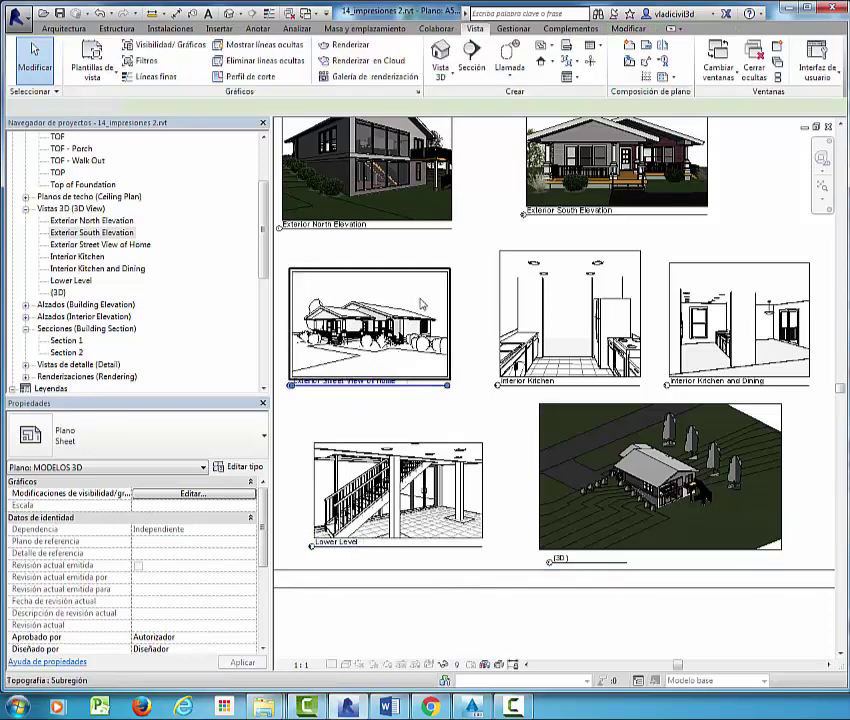
Set the Street View of Home and Interior Kitchen viewports to Realistic visual style
{"action": "double_click", "coordinate": [421, 305]}
{"action": "left_click", "coordinate": [347, 665]}
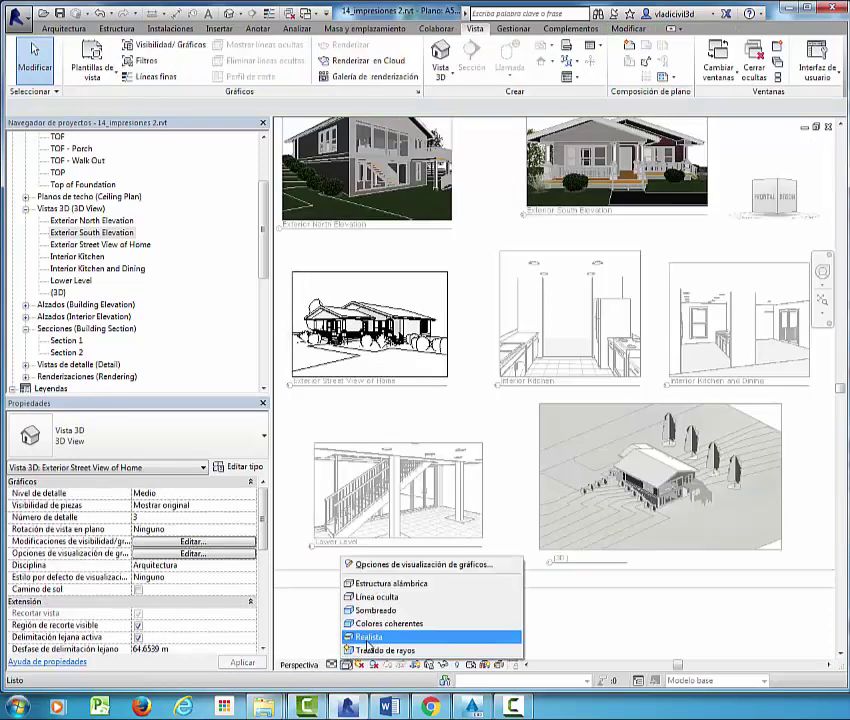
{"action": "left_click", "coordinate": [370, 637]}
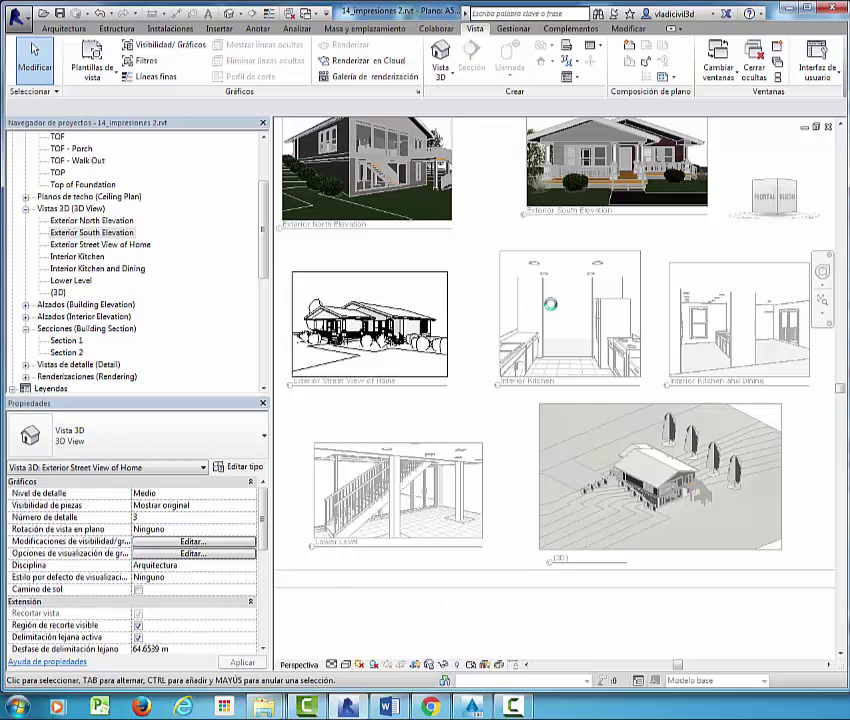
{"action": "double_click", "coordinate": [285, 225]}
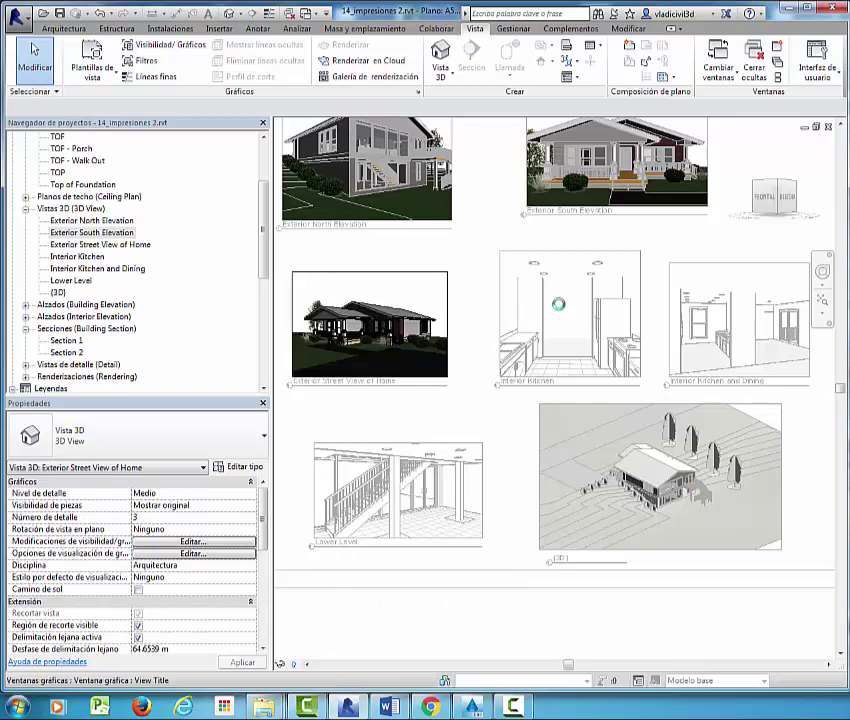
{"action": "left_click", "coordinate": [558, 304]}
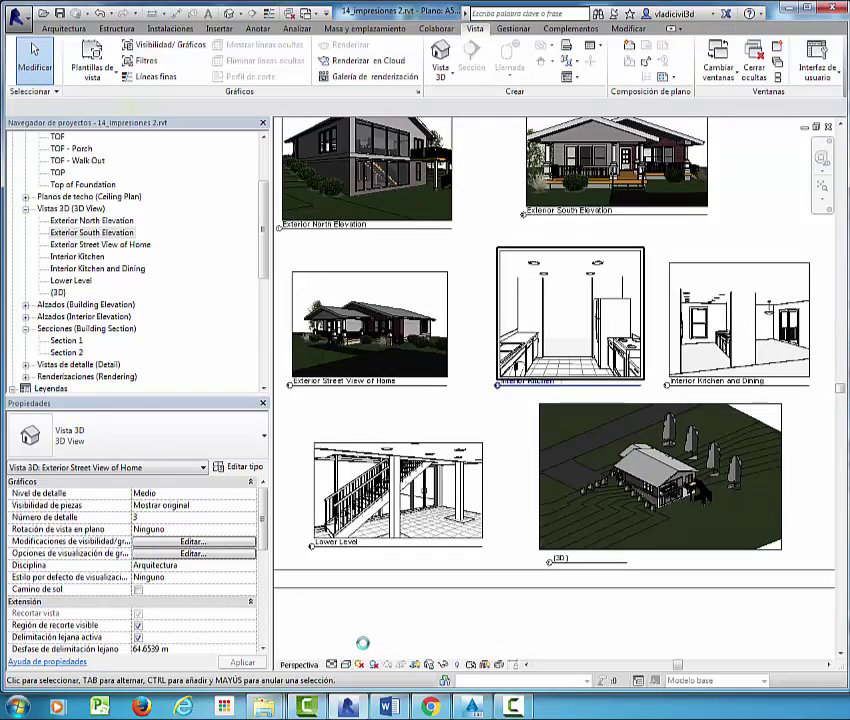
{"action": "left_click", "coordinate": [345, 664]}
{"action": "left_click", "coordinate": [370, 638]}
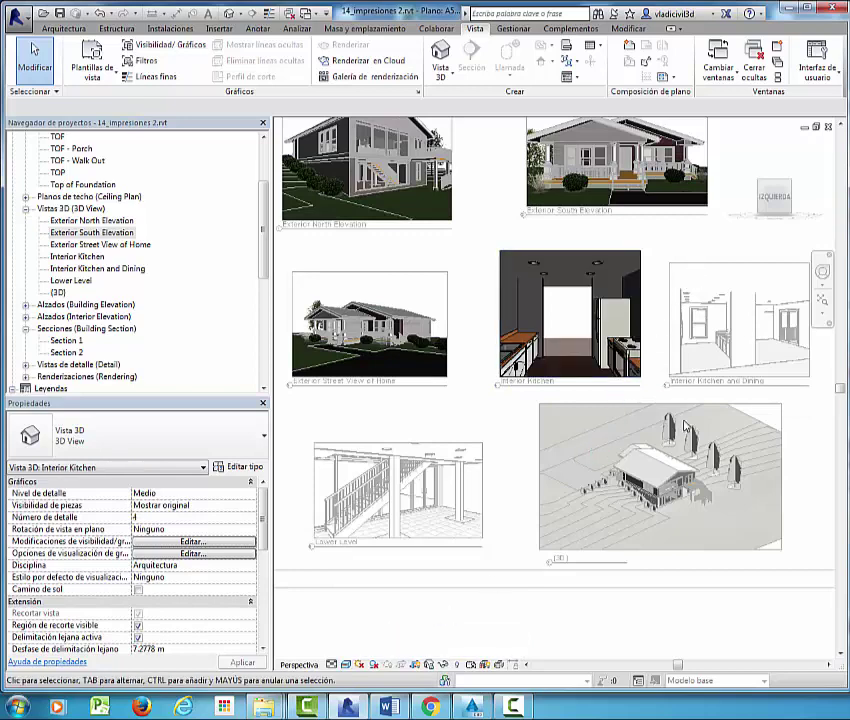
Give the {3D} site view a new visual style and Alto detail level
{"action": "double_click", "coordinate": [741, 436]}
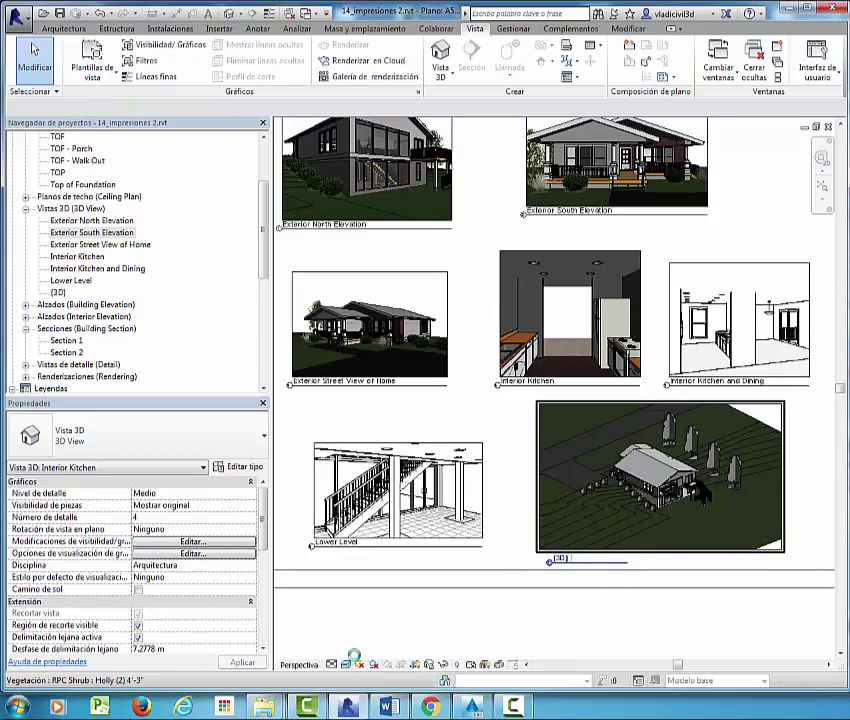
{"action": "left_click", "coordinate": [345, 664]}
{"action": "left_click", "coordinate": [385, 634]}
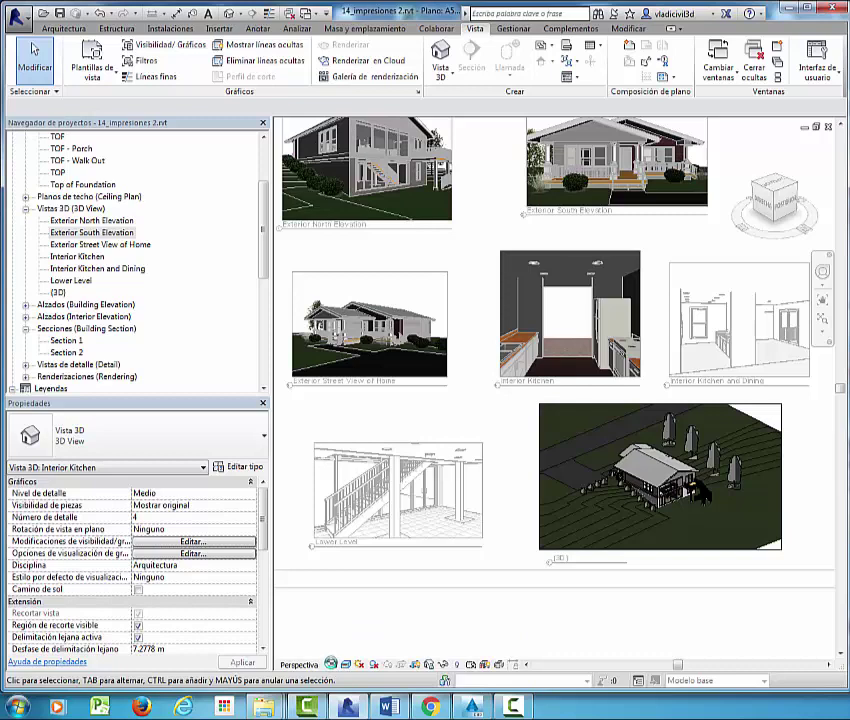
{"action": "left_click", "coordinate": [334, 664]}
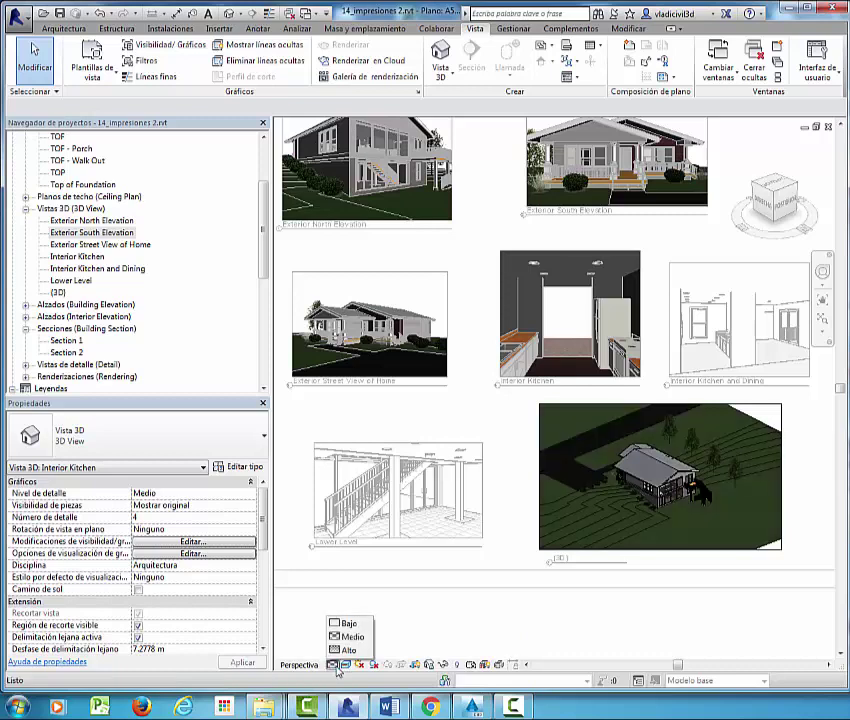
{"action": "left_click", "coordinate": [348, 649]}
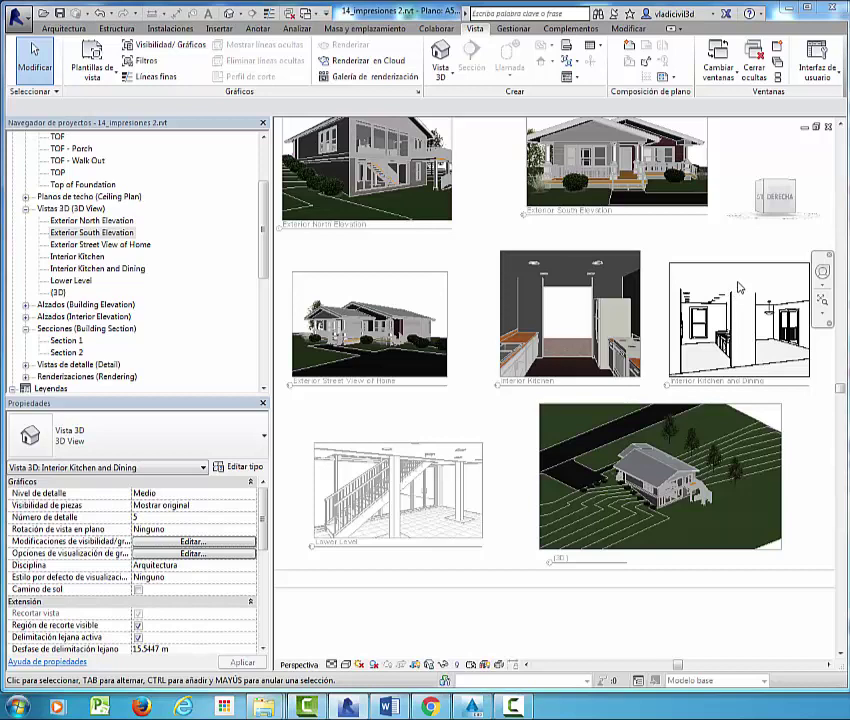
Render the Interior Kitchen and Dining and Lower Level views in Realistic style
{"action": "left_click", "coordinate": [345, 664]}
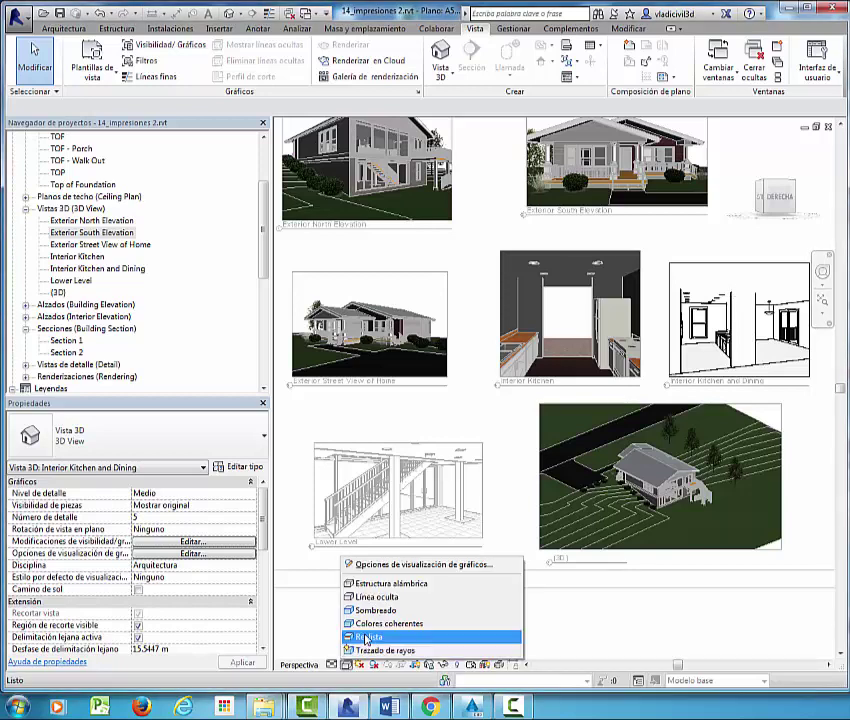
{"action": "left_click", "coordinate": [385, 636]}
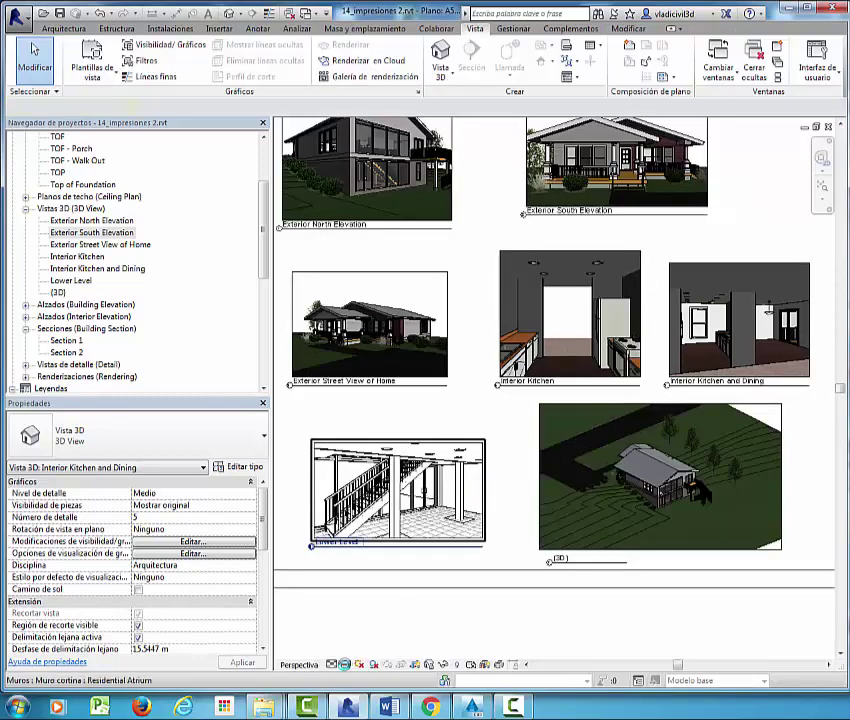
{"action": "left_click", "coordinate": [344, 664]}
{"action": "left_click", "coordinate": [368, 639]}
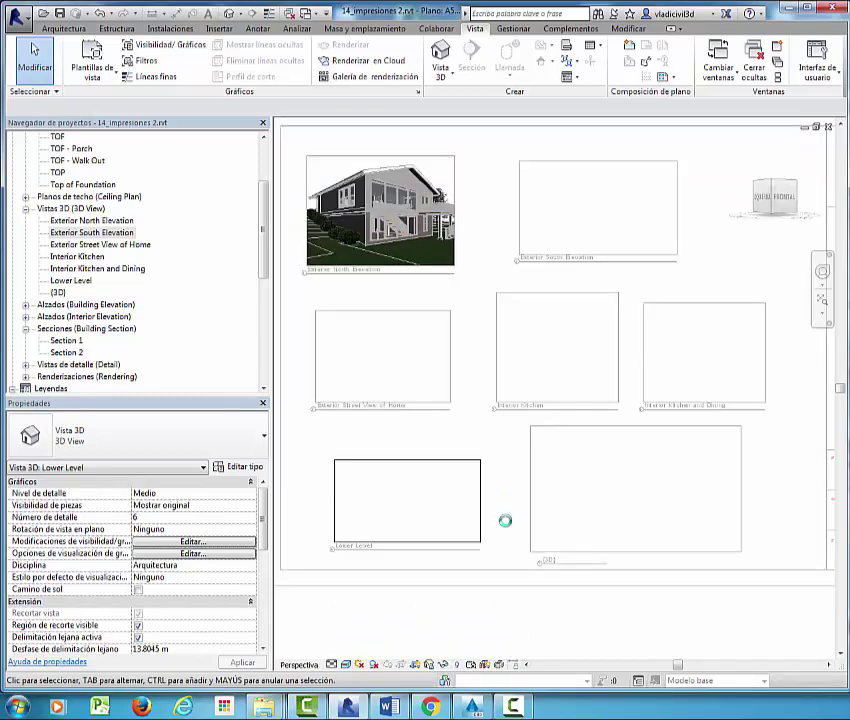
{"action": "scroll", "coordinate": [505, 520], "scroll_direction": "down", "scroll_amount": 3}
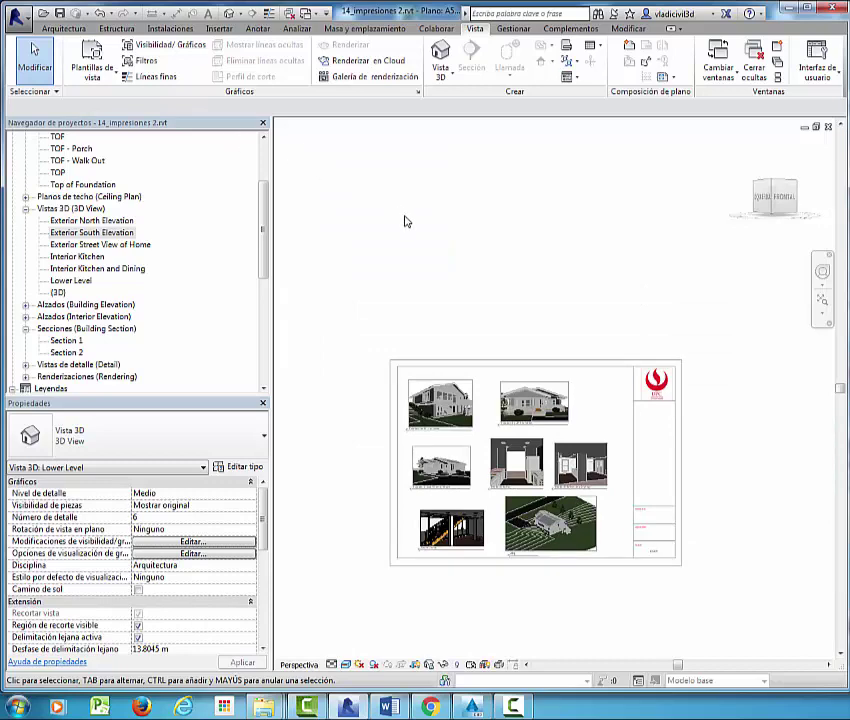
Open the Imprimir dialog with Ctrl+P, targeting Adobe PDF
{"action": "key", "text": "ctrl+p"}
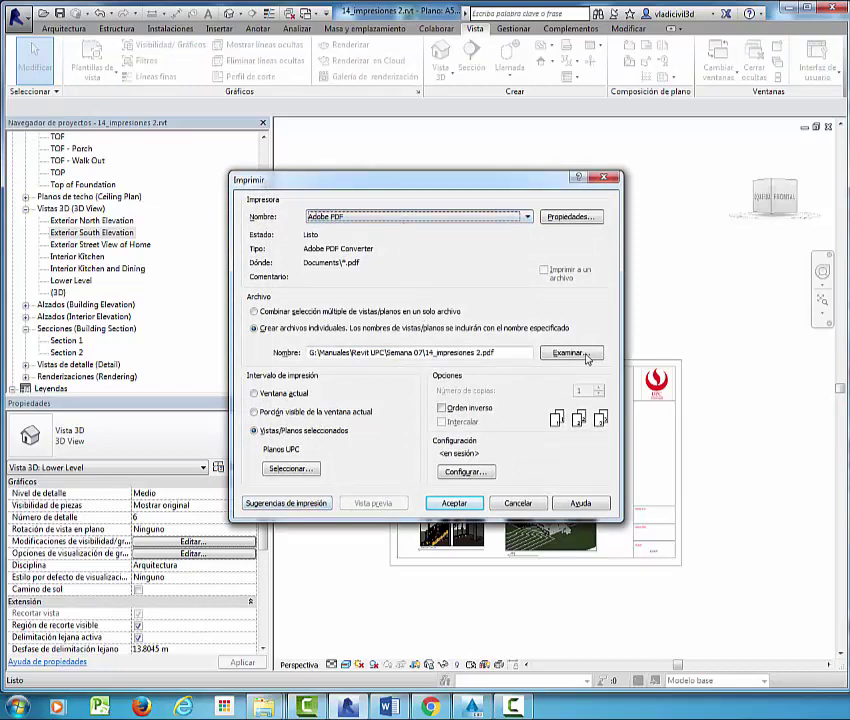
Review the print setup and Adobe PDF properties, including advanced options, then start printing
{"action": "left_click", "coordinate": [465, 472]}
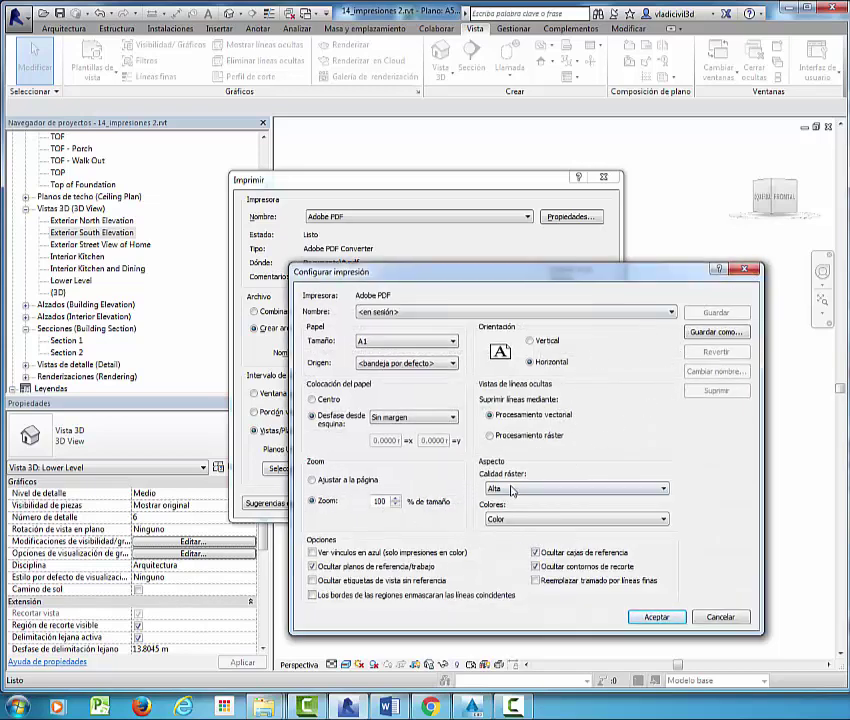
{"action": "left_click", "coordinate": [744, 269]}
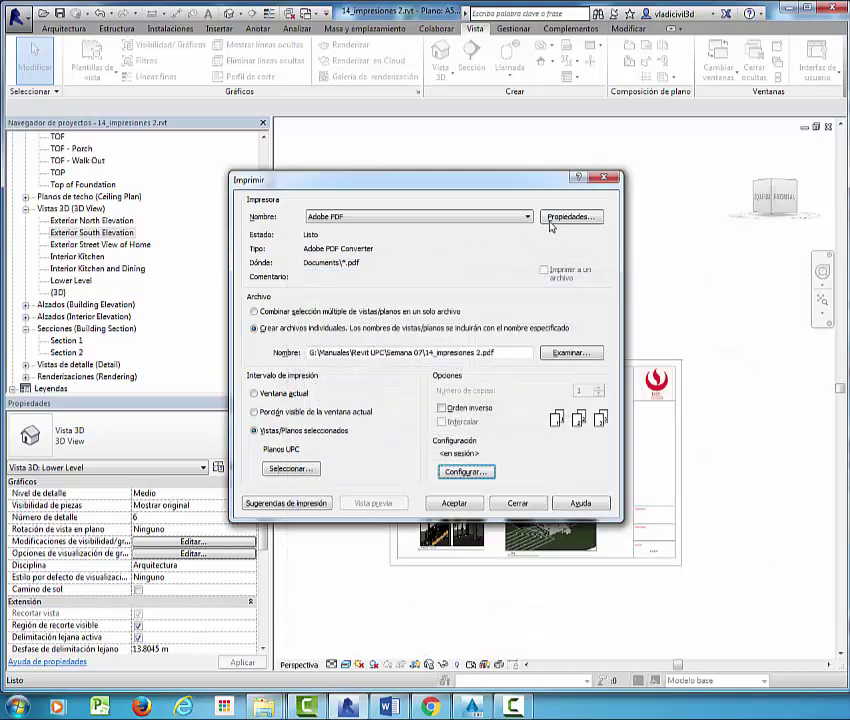
{"action": "left_click", "coordinate": [550, 221]}
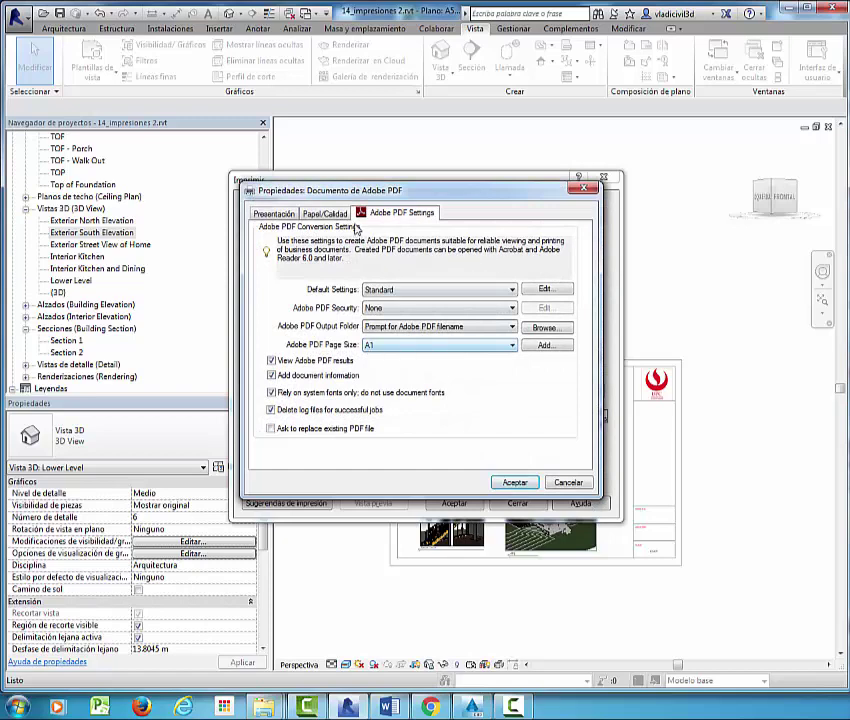
{"action": "left_click", "coordinate": [325, 213]}
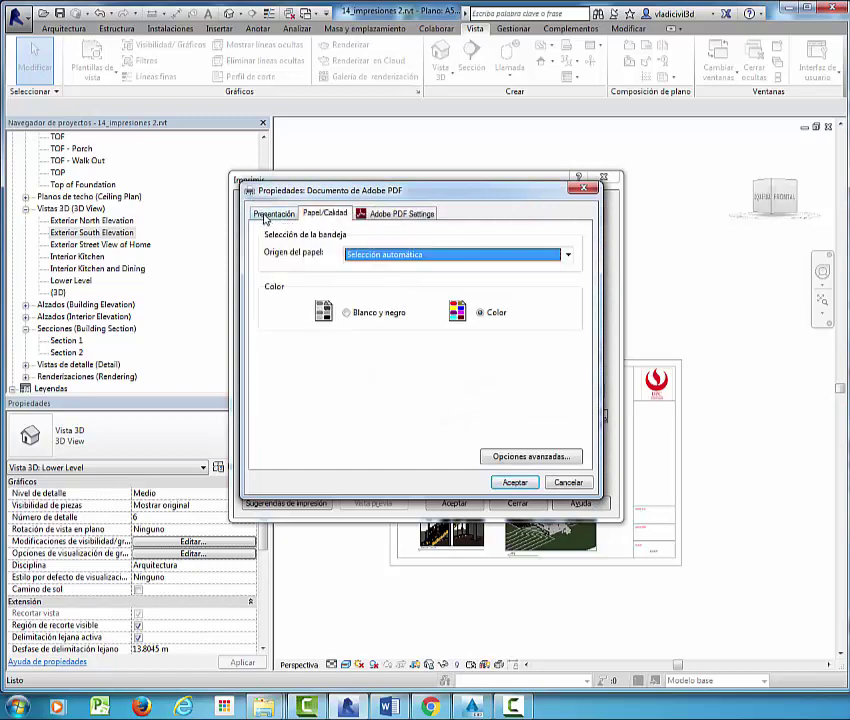
{"action": "left_click", "coordinate": [274, 213]}
{"action": "left_click", "coordinate": [531, 457]}
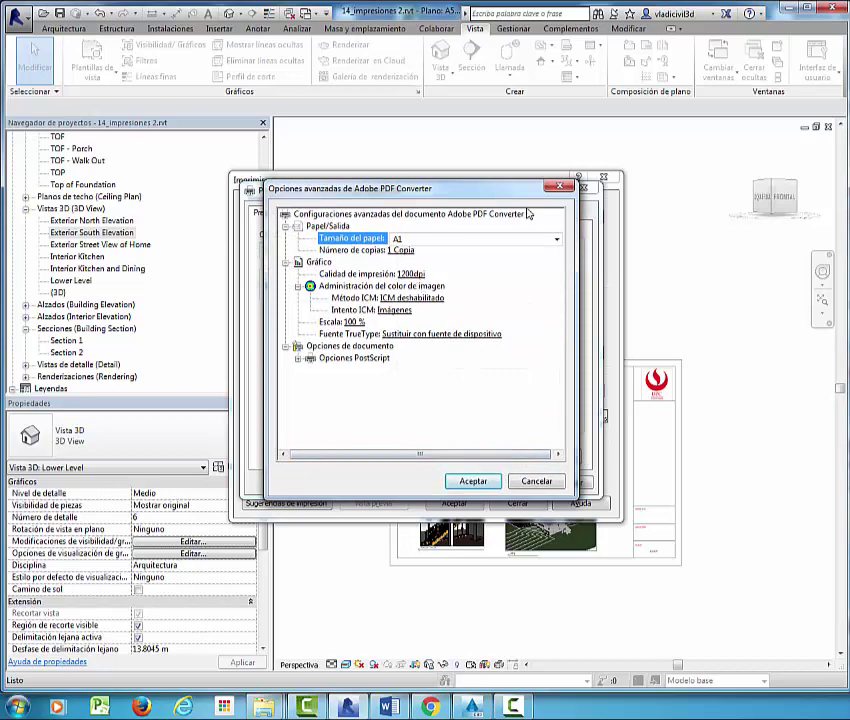
{"action": "left_click", "coordinate": [558, 186]}
{"action": "left_click", "coordinate": [512, 482]}
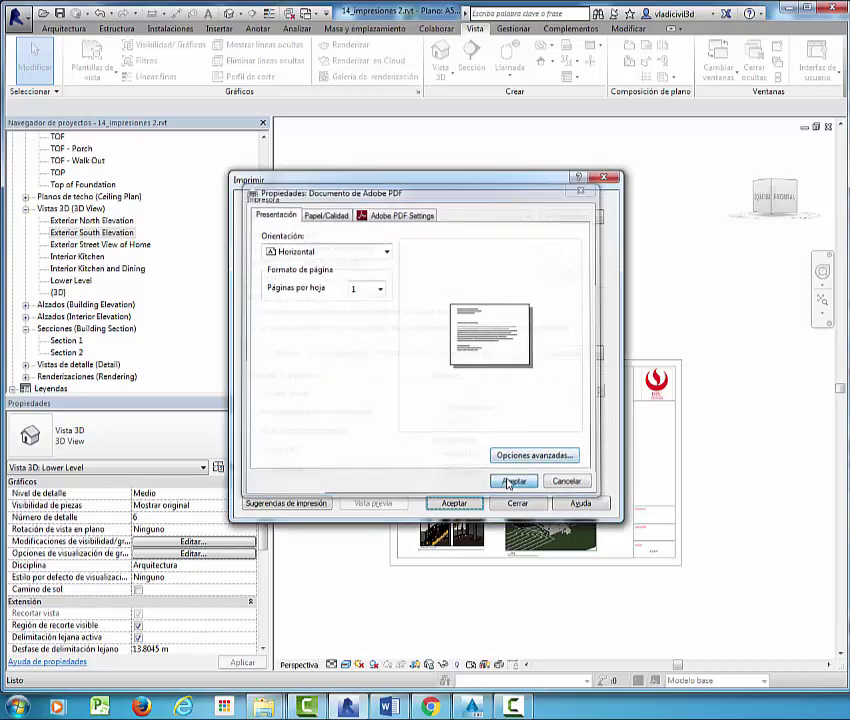
{"action": "left_click", "coordinate": [450, 503]}
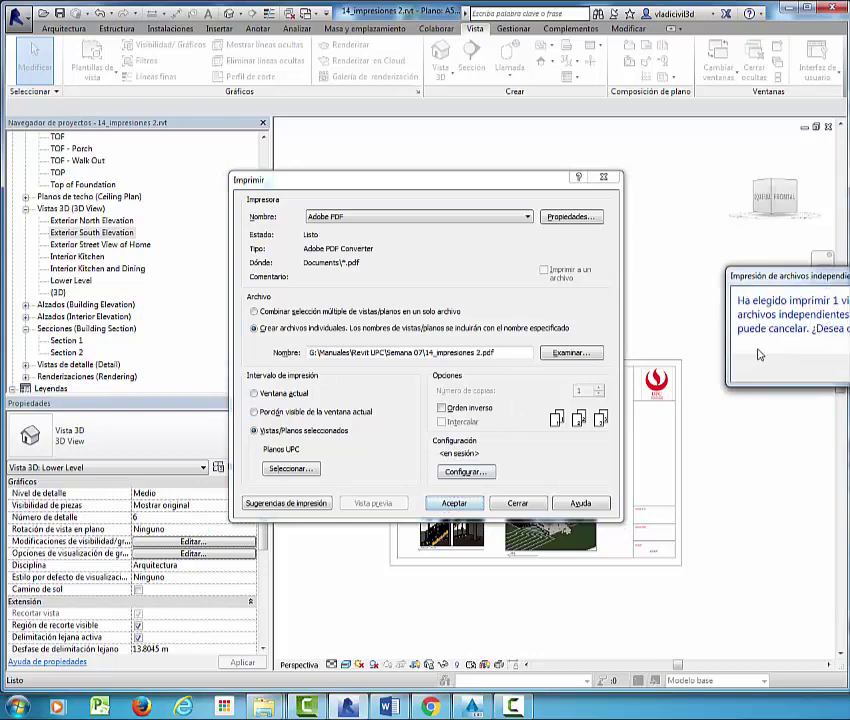
Confirm separate-file printing and save the PDF as 'A504 - PLANOS 3D.pdf'
{"action": "key", "text": "Return"}
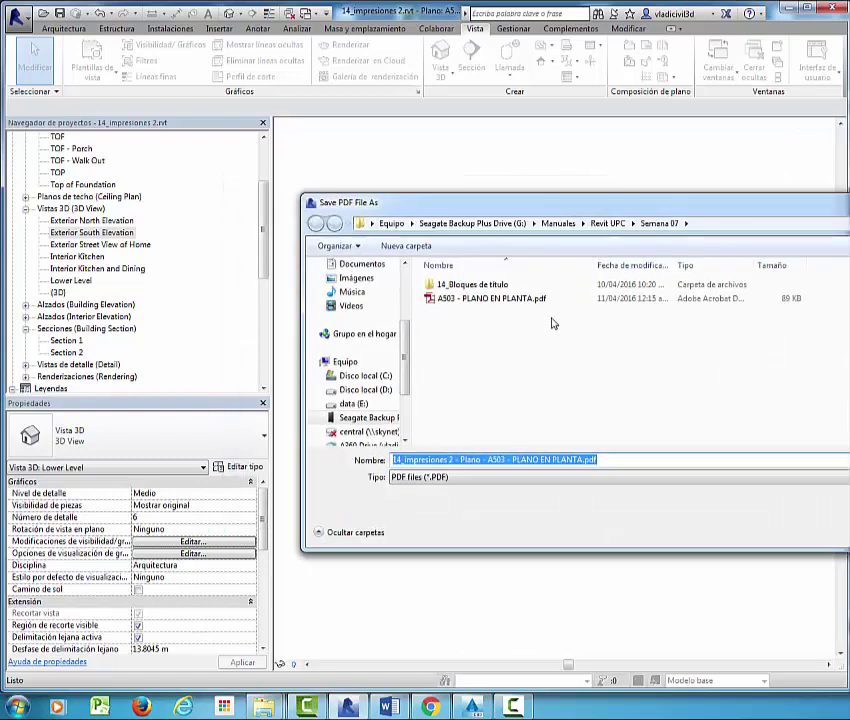
{"action": "left_click_drag", "start_coordinate": [484, 460], "coordinate": [397, 461]}
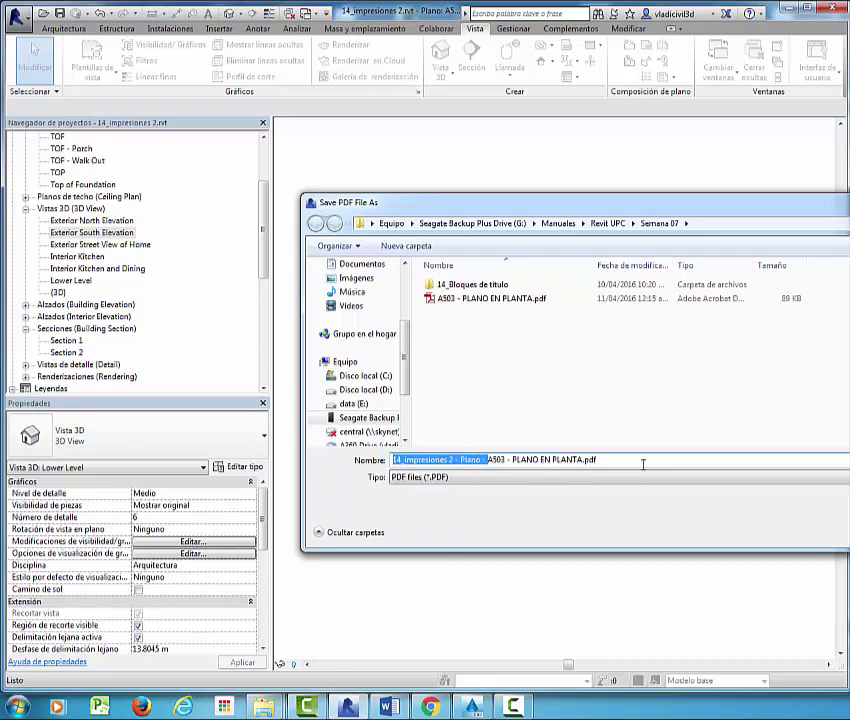
{"action": "key", "text": "BackSpace"}
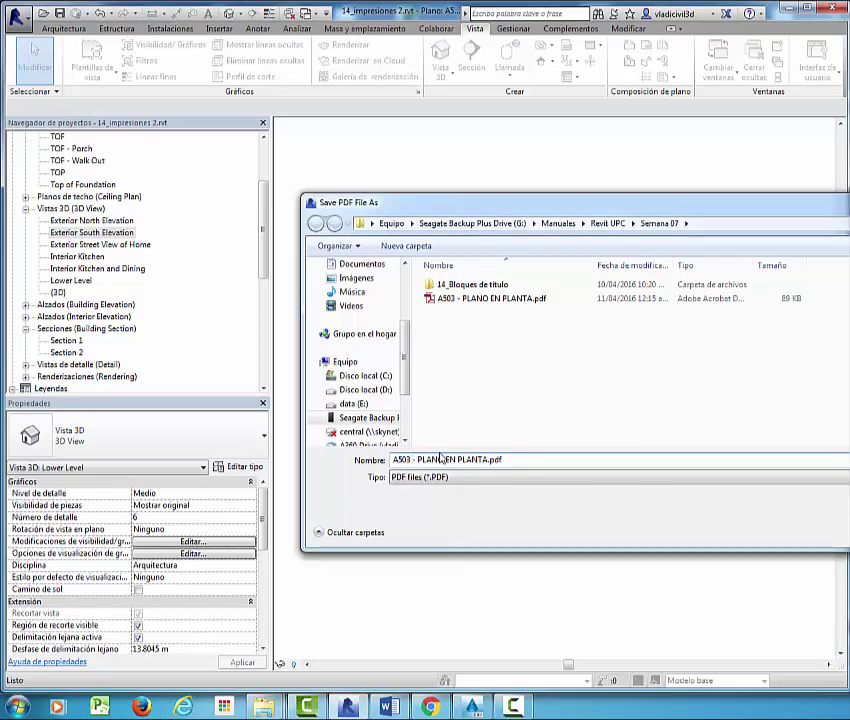
{"action": "key", "text": "BackSpace"}
{"action": "type", "text": "4"}
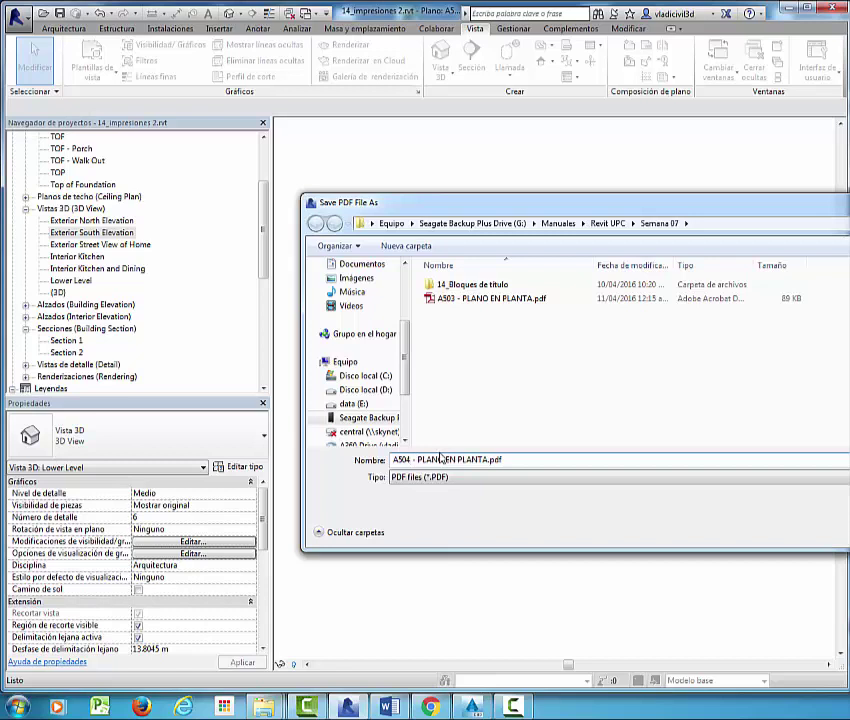
{"action": "left_click_drag", "start_coordinate": [487, 459], "coordinate": [450, 459]}
{"action": "type", "text": "S"}
{"action": "type", "text": "D"}
{"action": "key", "text": "Return"}
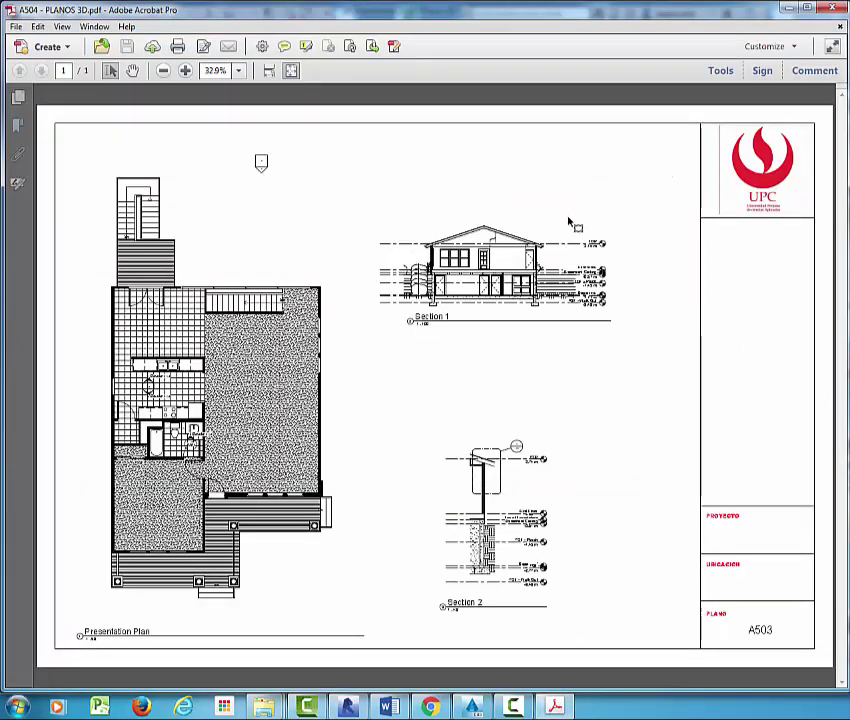
Close Acrobat and open sheet A504 - MODELOS 3D, zooming to inspect its seven viewports
{"action": "left_click", "coordinate": [832, 9]}
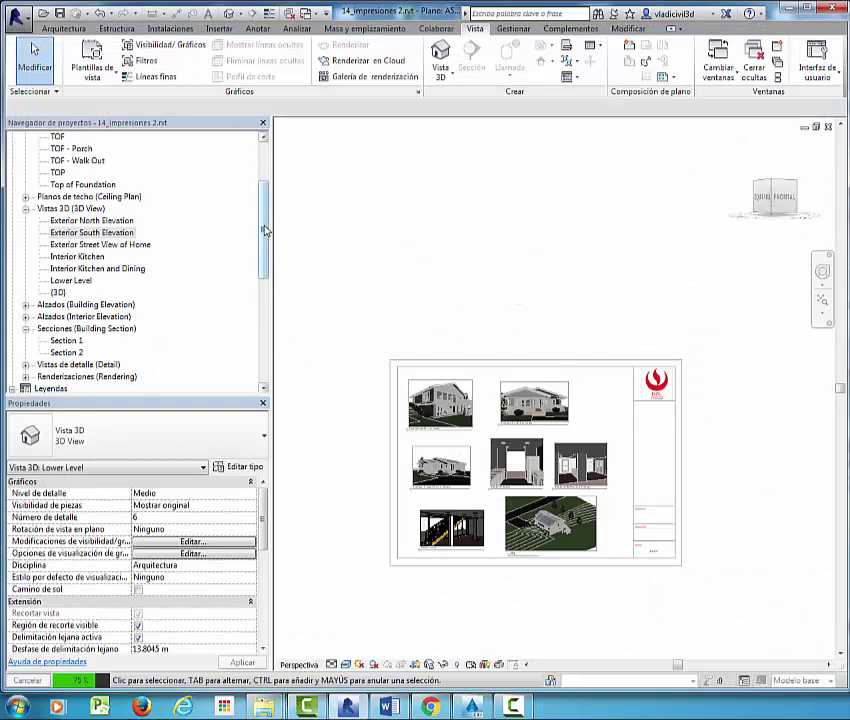
{"action": "left_click_drag", "start_coordinate": [266, 232], "coordinate": [266, 288]}
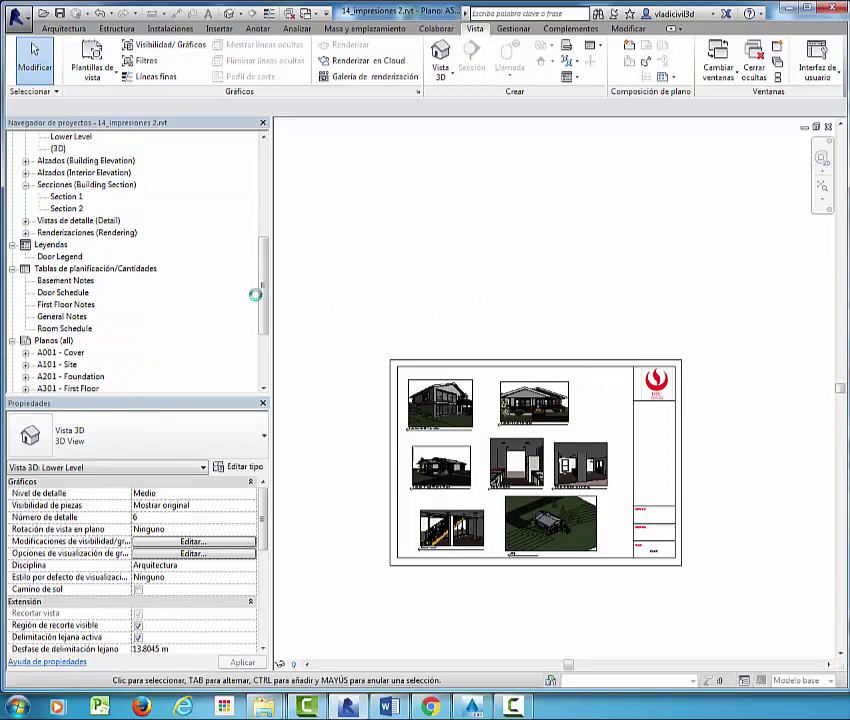
{"action": "left_click", "coordinate": [80, 244]}
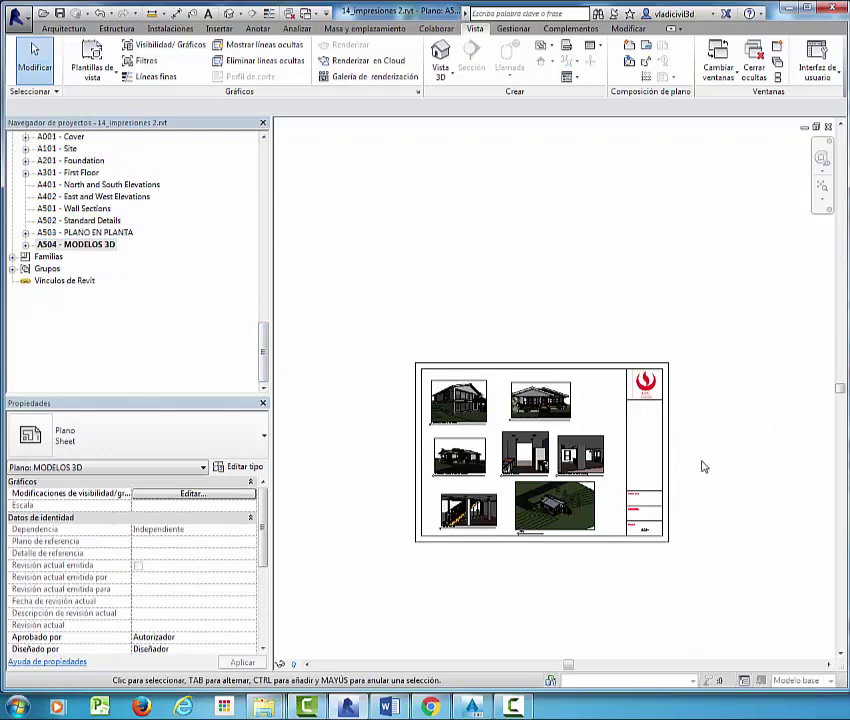
{"action": "scroll", "coordinate": [676, 508], "scroll_direction": "up", "scroll_amount": 2}
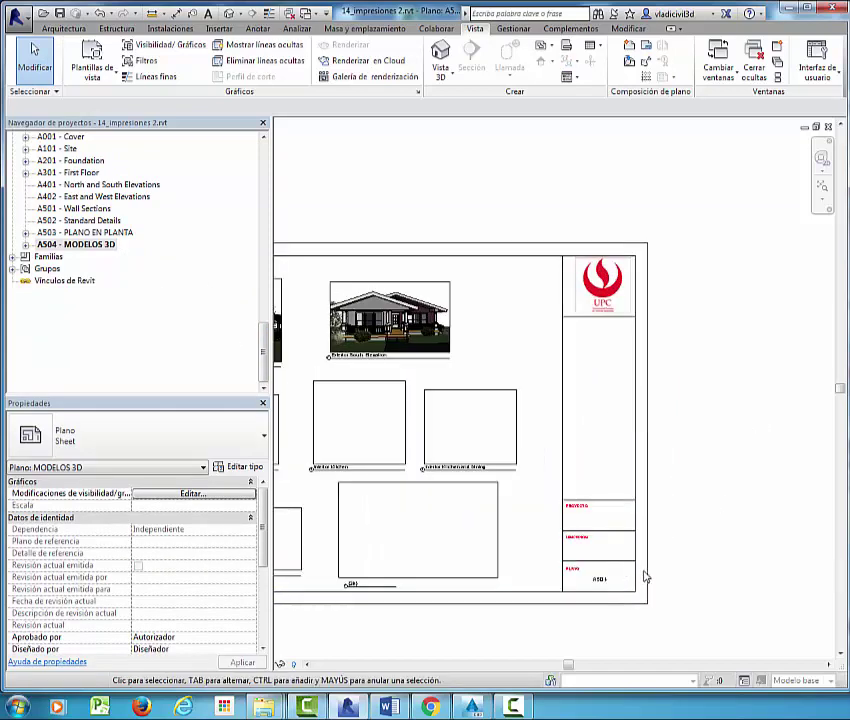
{"action": "scroll", "coordinate": [645, 575], "scroll_direction": "up", "scroll_amount": 1}
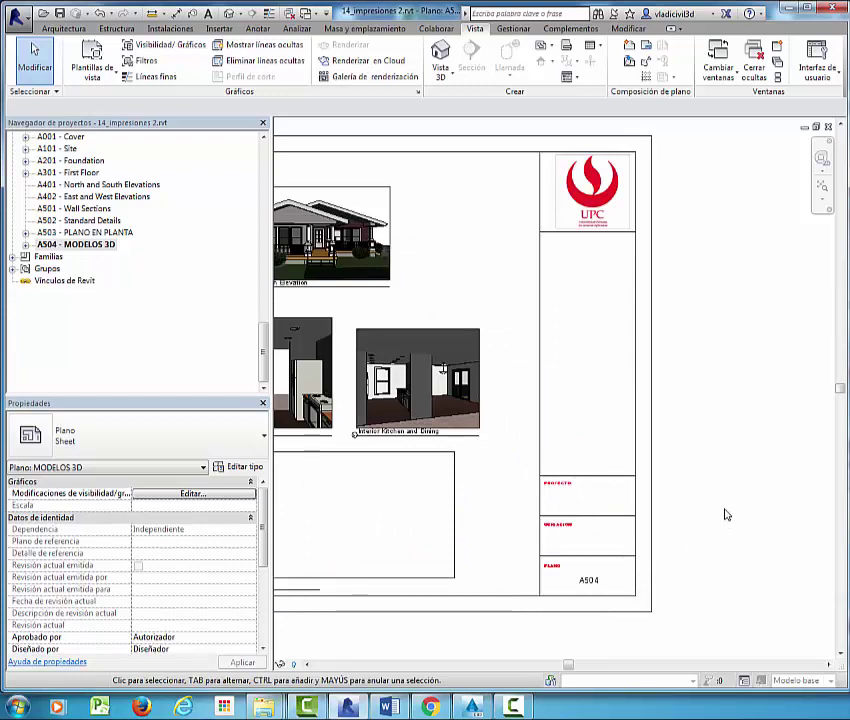
{"action": "scroll", "coordinate": [723, 512], "scroll_direction": "down", "scroll_amount": 3}
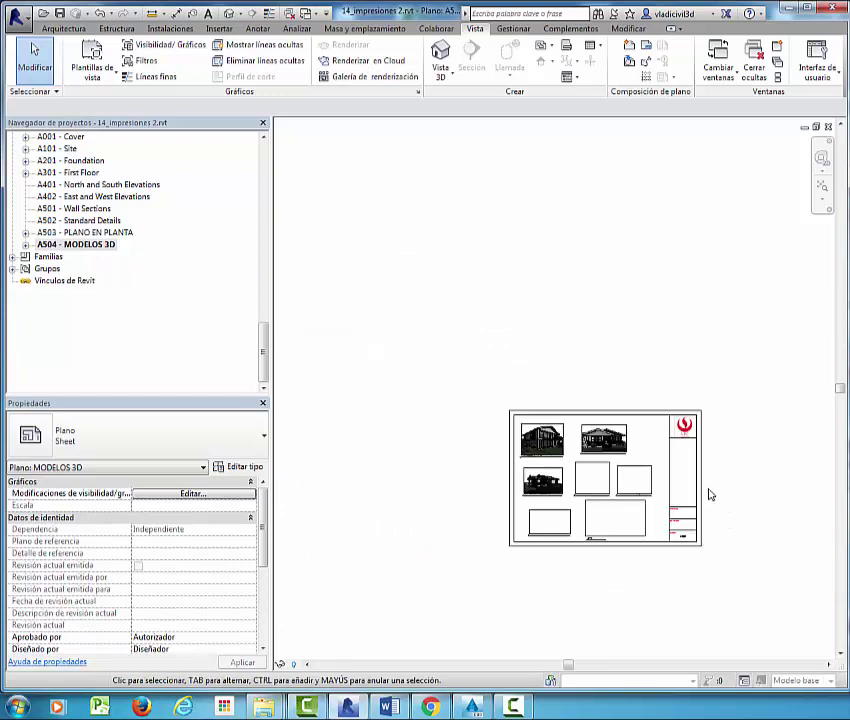
{"action": "scroll", "coordinate": [722, 463], "scroll_direction": "up", "scroll_amount": 1}
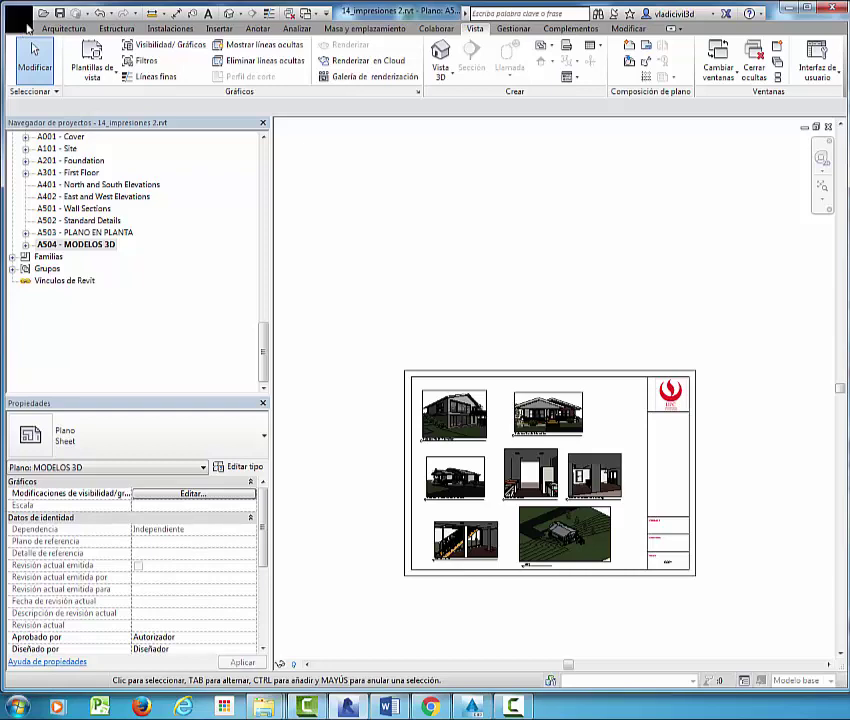
{"action": "left_click", "coordinate": [20, 20]}
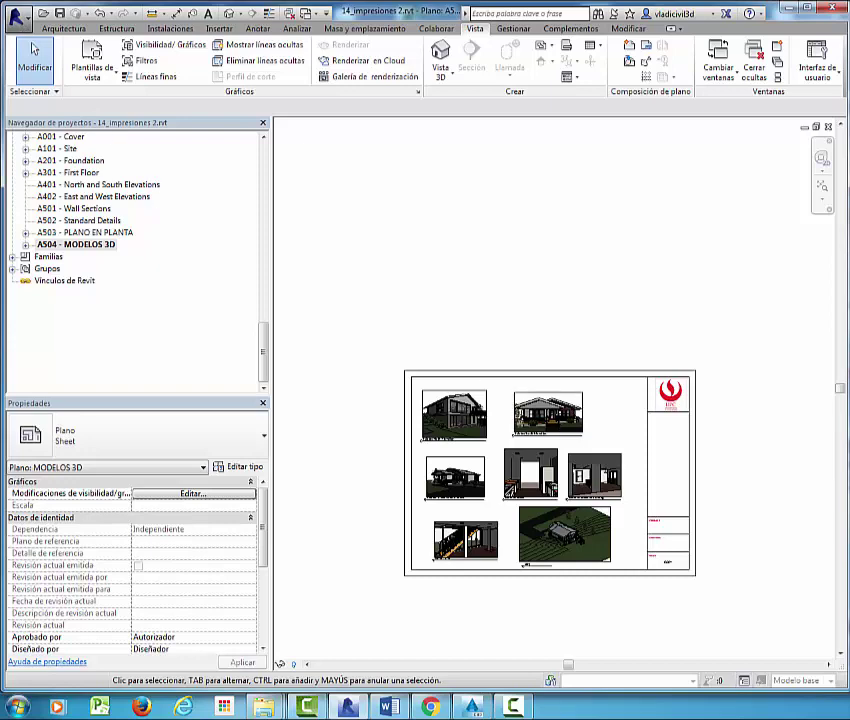
{"action": "scroll", "coordinate": [622, 360], "scroll_direction": "down", "scroll_amount": 1}
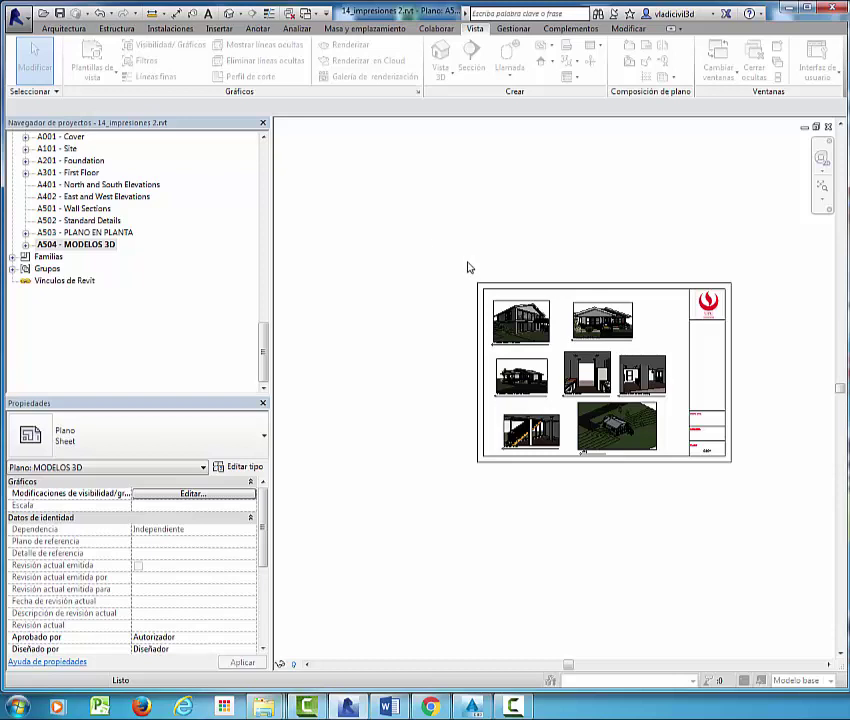
Bring up Revit's print settings and the View/Sheet Set list of sheets
{"action": "key", "text": "ctrl+p"}
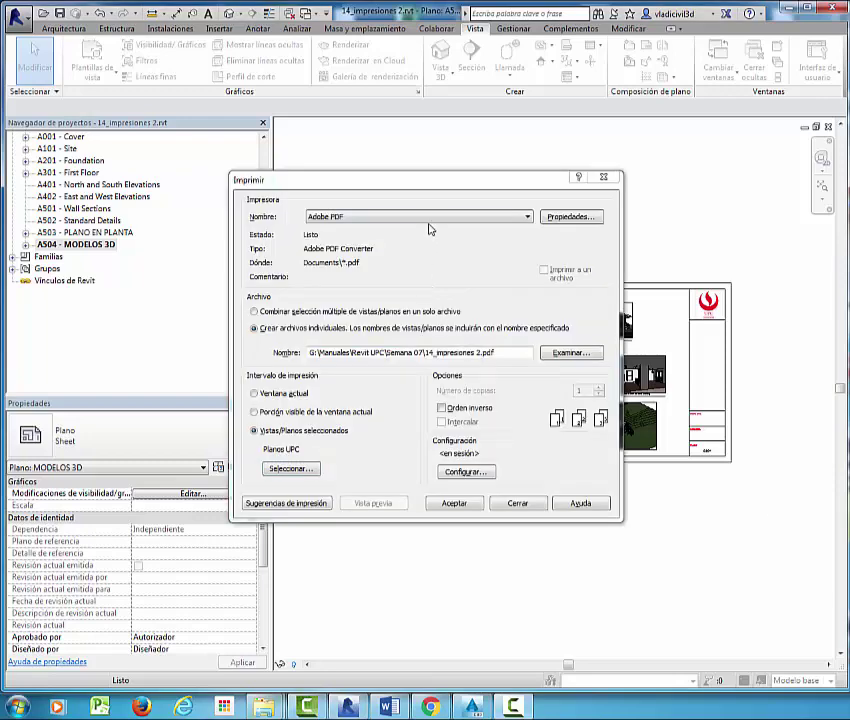
{"action": "key", "text": "Escape"}
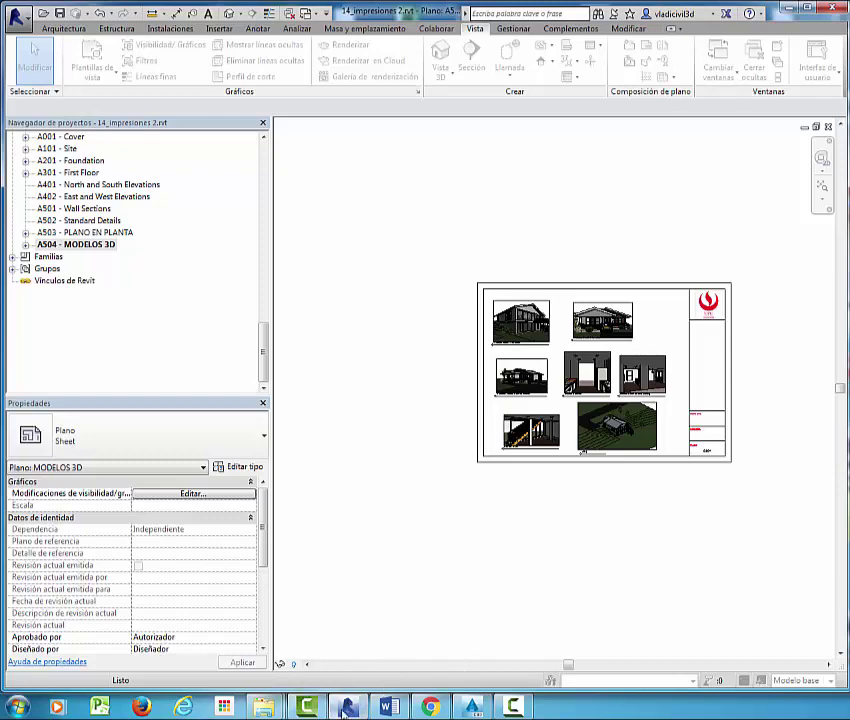
{"action": "key", "text": "ctrl+p"}
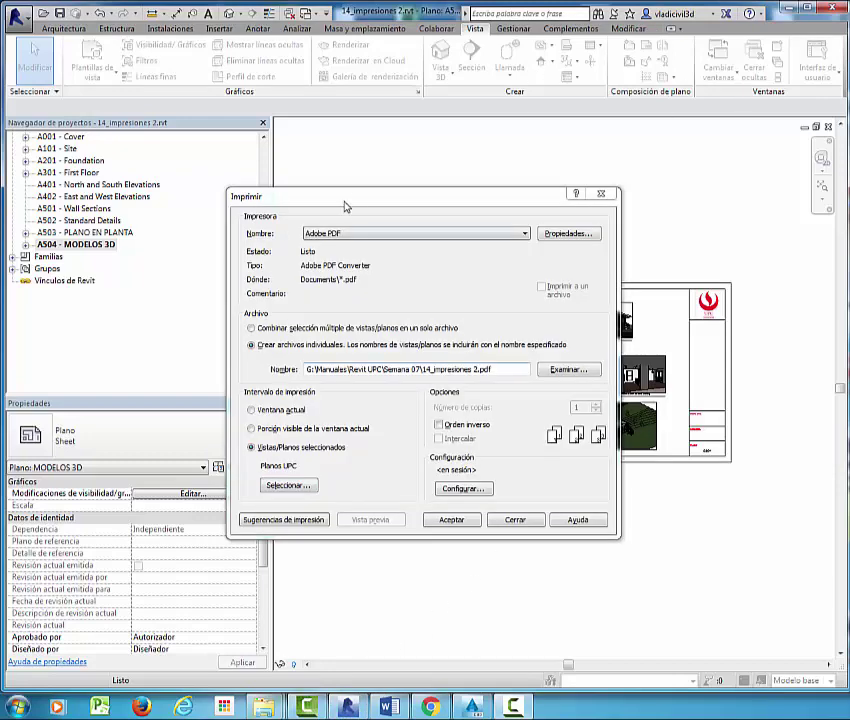
{"action": "key", "text": "Escape"}
{"action": "key", "text": "ctrl+p"}
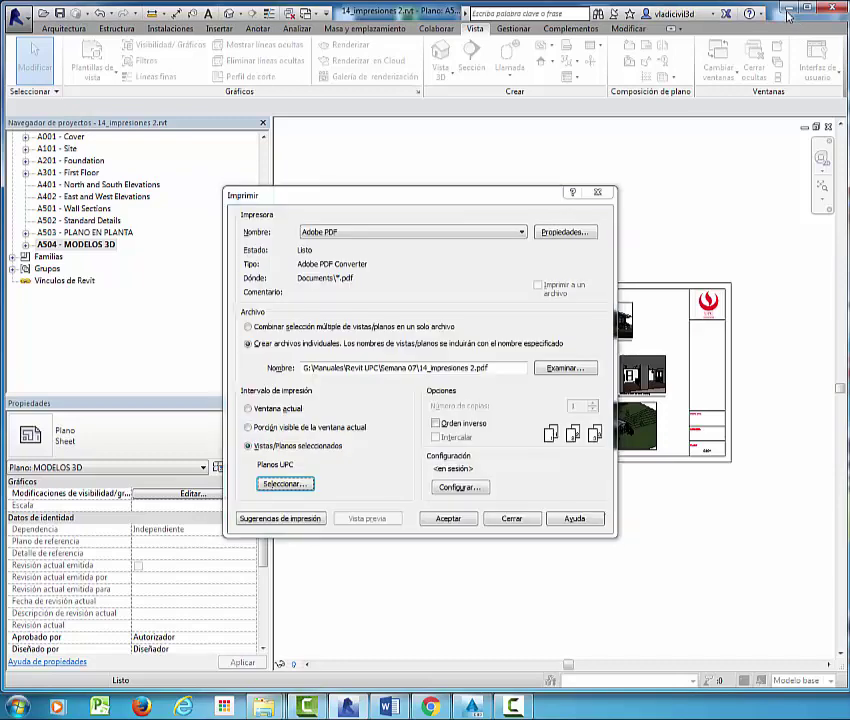
{"action": "key", "text": "Escape"}
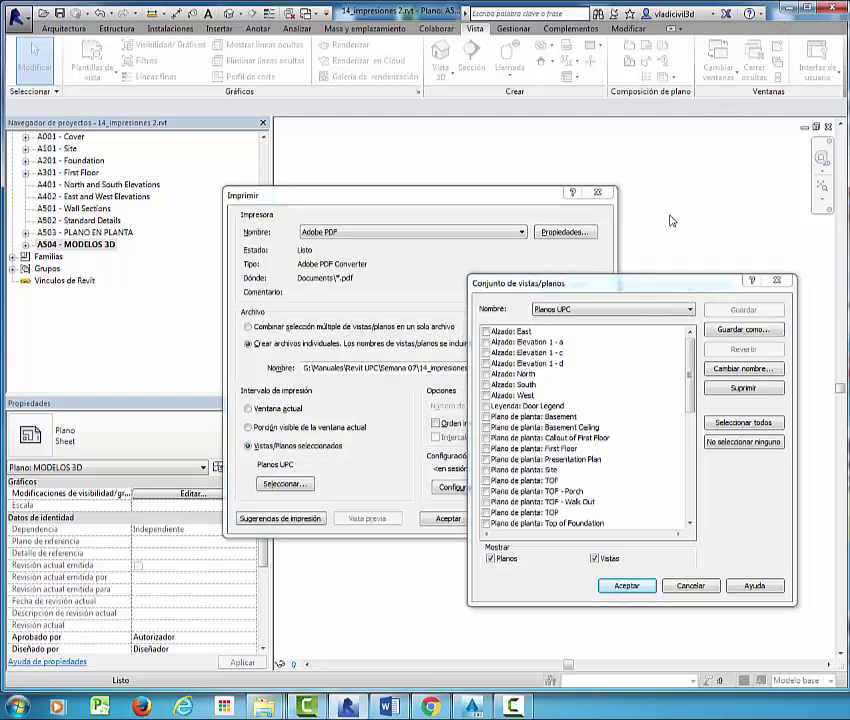
{"action": "mouse_move", "coordinate": [629, 283]}
{"action": "left_mouse_down"}
{"action": "mouse_move", "coordinate": [573, 285]}
{"action": "mouse_move", "coordinate": [603, 300]}
{"action": "left_mouse_up"}
Replace sheet Plano A503 with A504 - MODELOS 3D in the print set and confirm
{"action": "scroll", "coordinate": [667, 466], "scroll_direction": "down", "scroll_amount": 4}
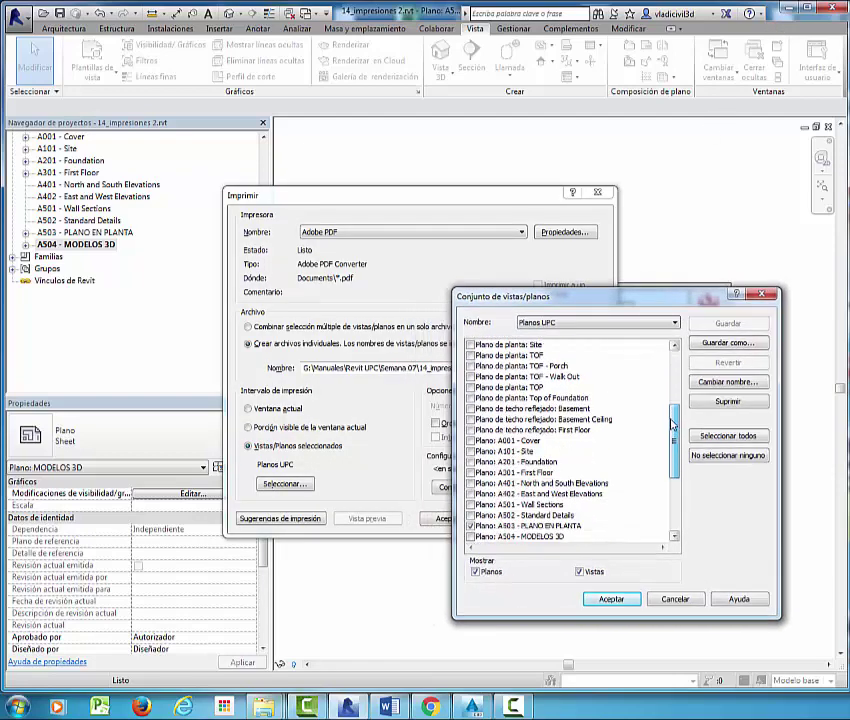
{"action": "scroll", "coordinate": [667, 466], "scroll_direction": "down", "scroll_amount": 3}
{"action": "scroll", "coordinate": [667, 466], "scroll_direction": "down", "scroll_amount": 2}
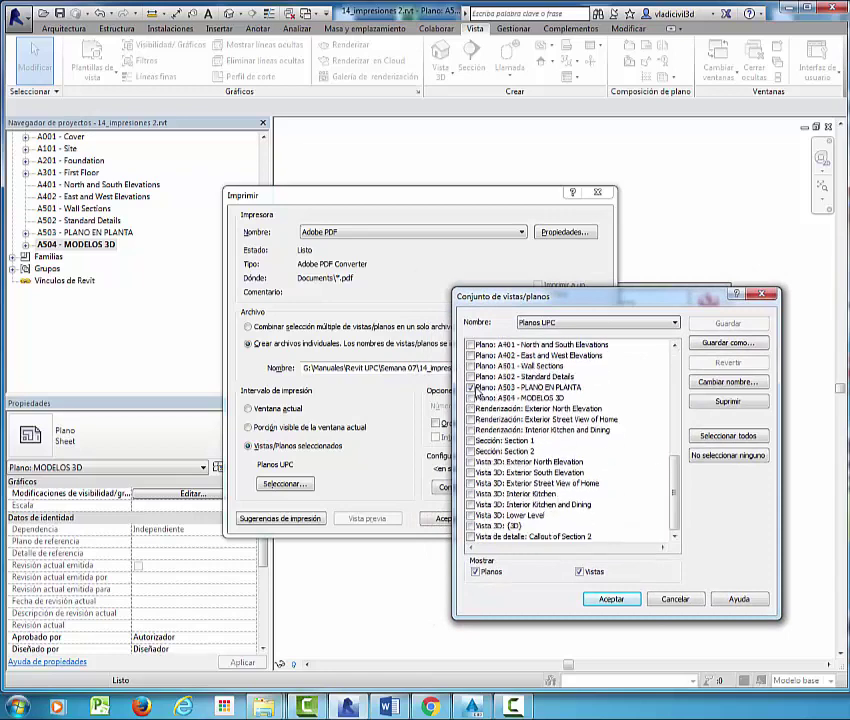
{"action": "left_click", "coordinate": [472, 388]}
{"action": "left_click", "coordinate": [471, 388]}
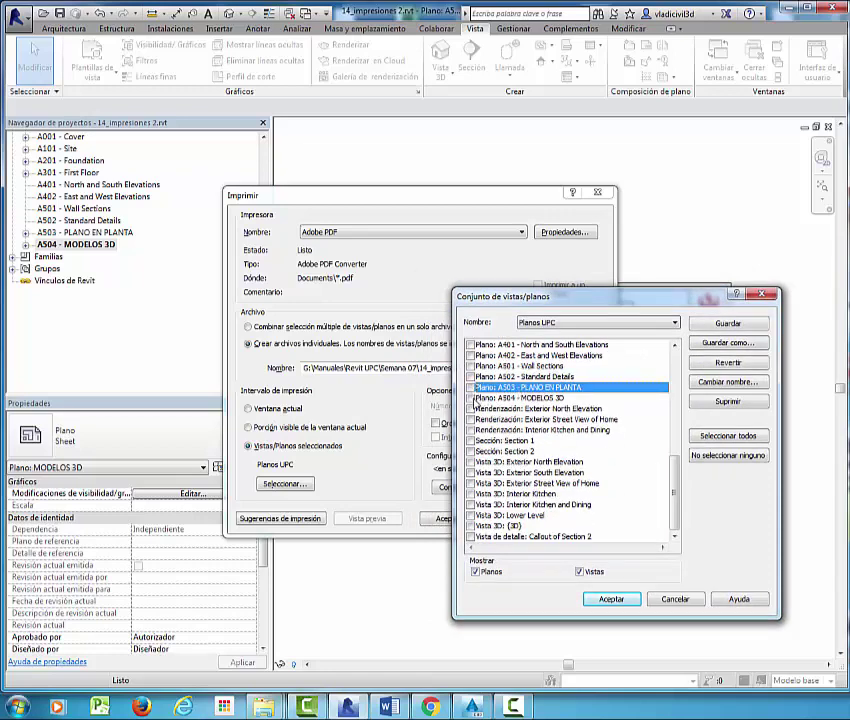
{"action": "left_click", "coordinate": [471, 398]}
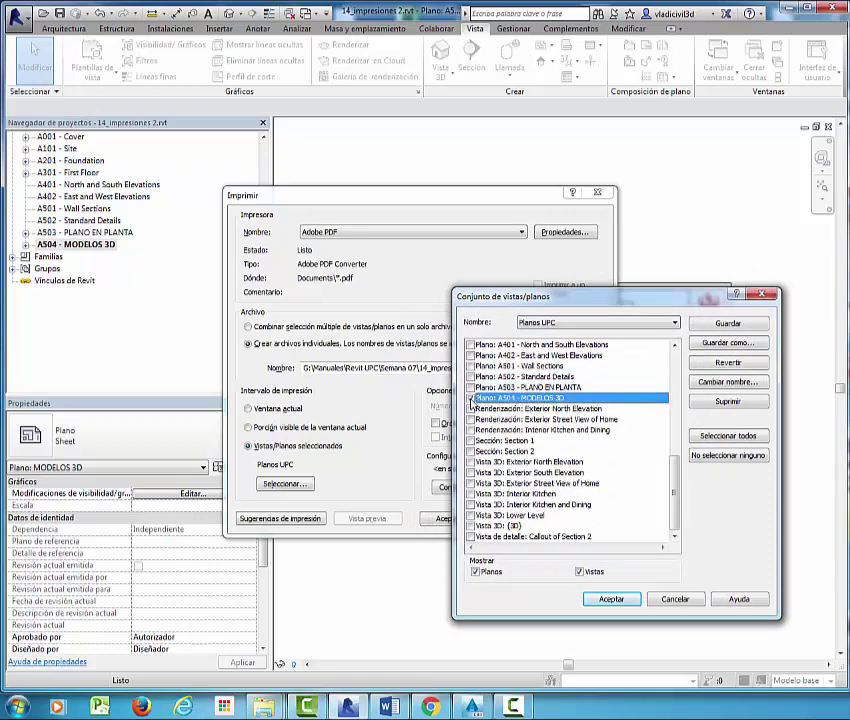
{"action": "left_click", "coordinate": [611, 598]}
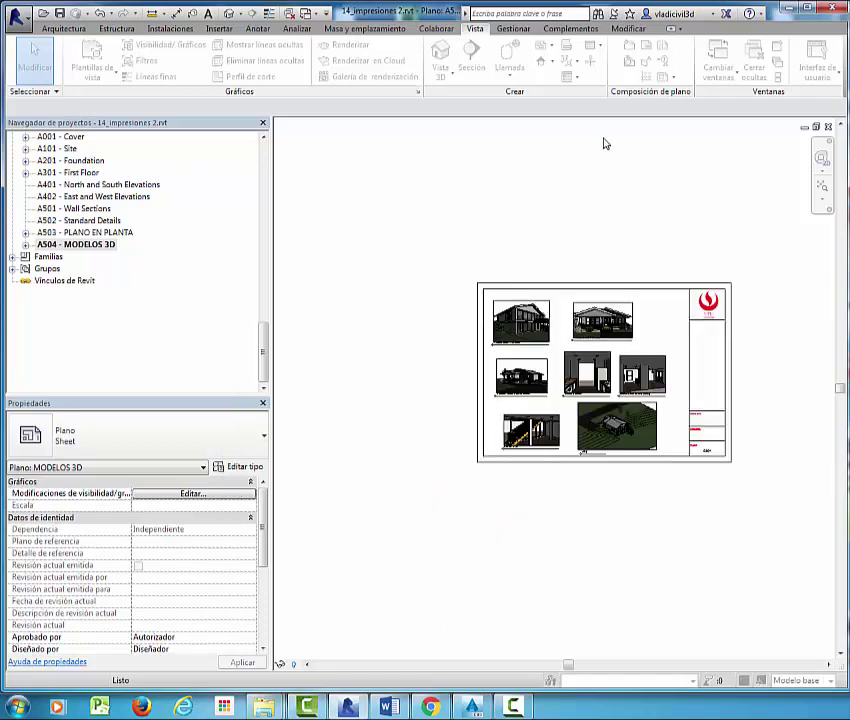
Print sheet A504 to Adobe PDF as a separate file, accepting the raster printing notice
{"action": "key", "text": "ctrl+p"}
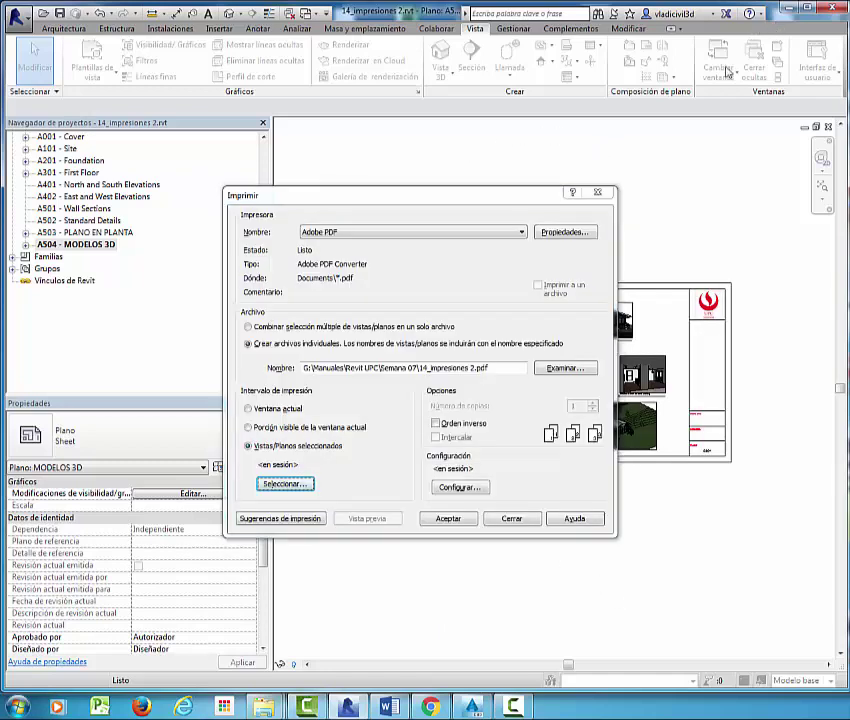
{"action": "left_click", "coordinate": [453, 519]}
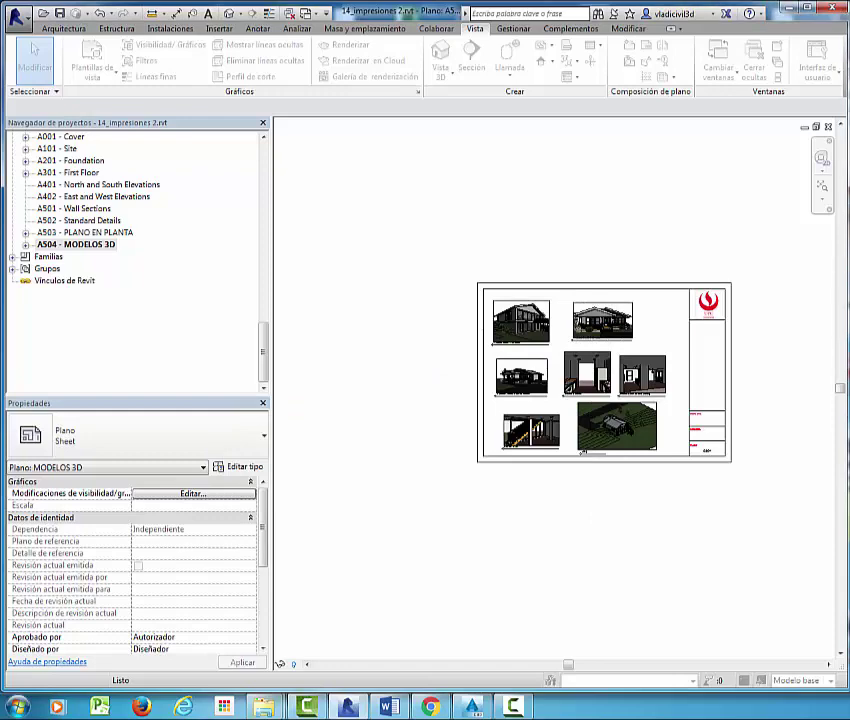
{"action": "key", "text": "ctrl+p"}
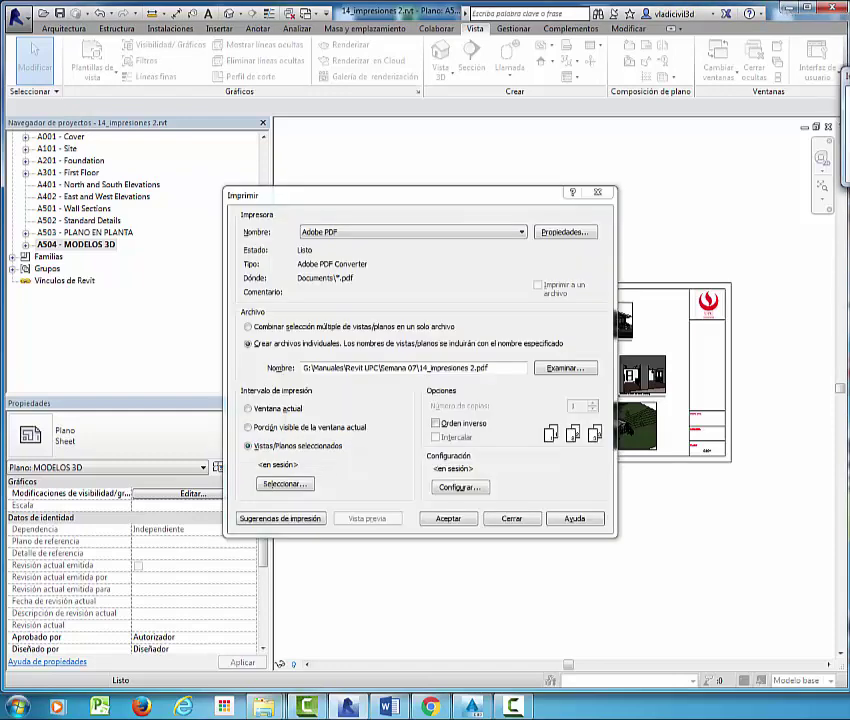
{"action": "key", "text": "Return"}
{"action": "left_click_drag", "start_coordinate": [770, 127], "coordinate": [513, 221]}
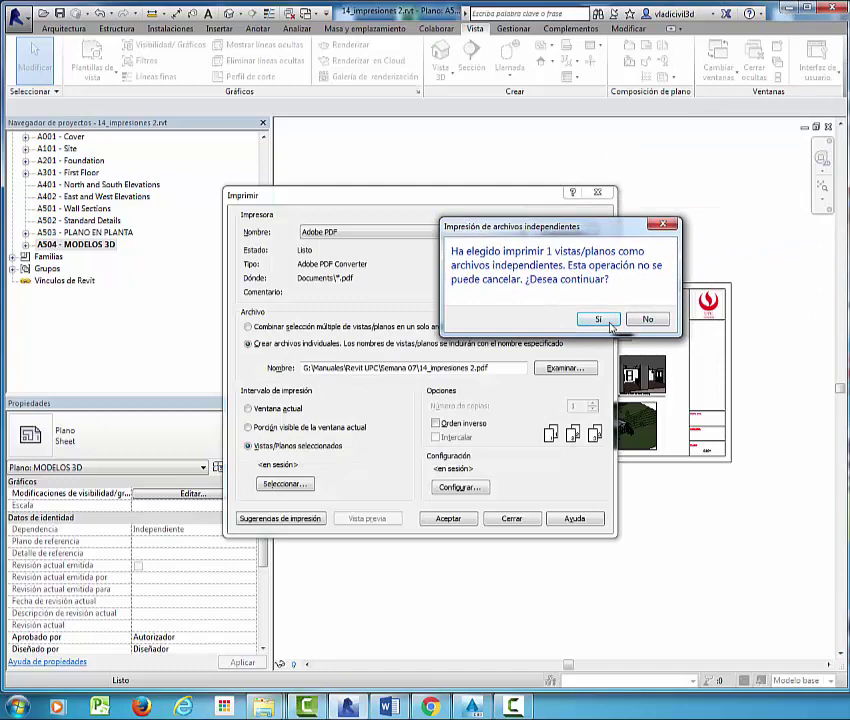
{"action": "left_click", "coordinate": [600, 320]}
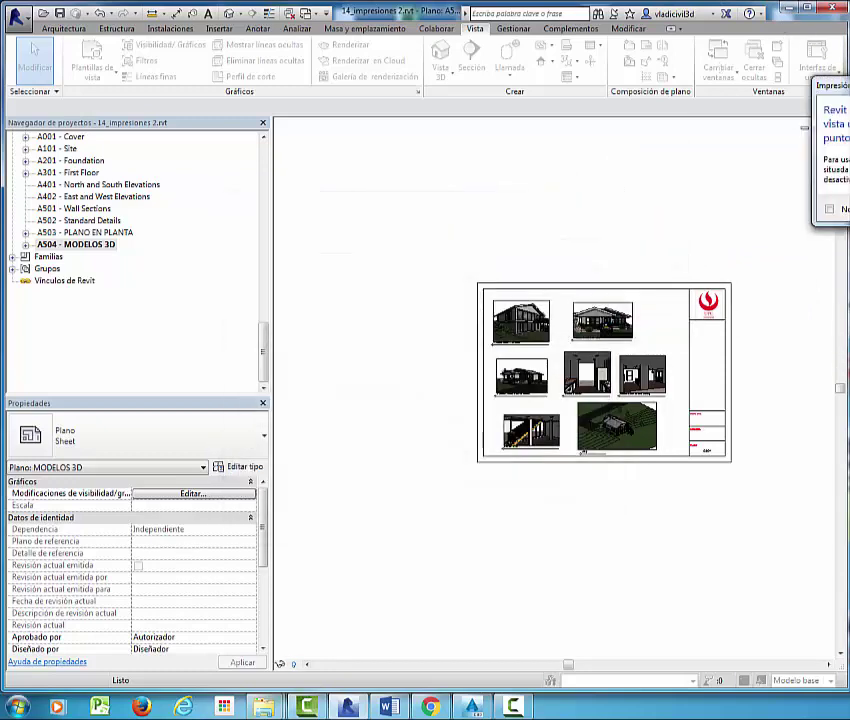
{"action": "left_click_drag", "start_coordinate": [838, 86], "coordinate": [568, 131]}
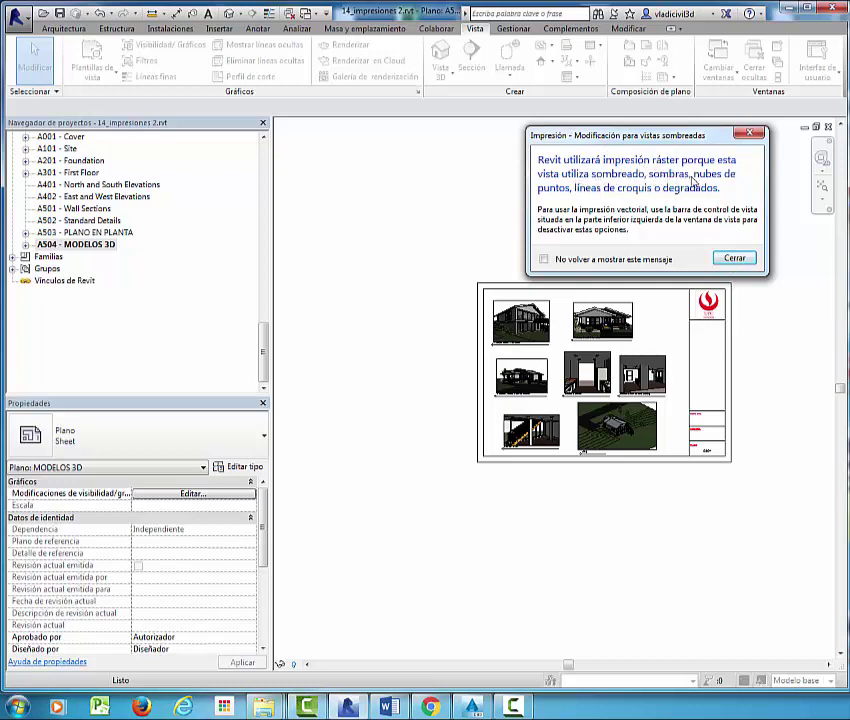
{"action": "left_click", "coordinate": [735, 259]}
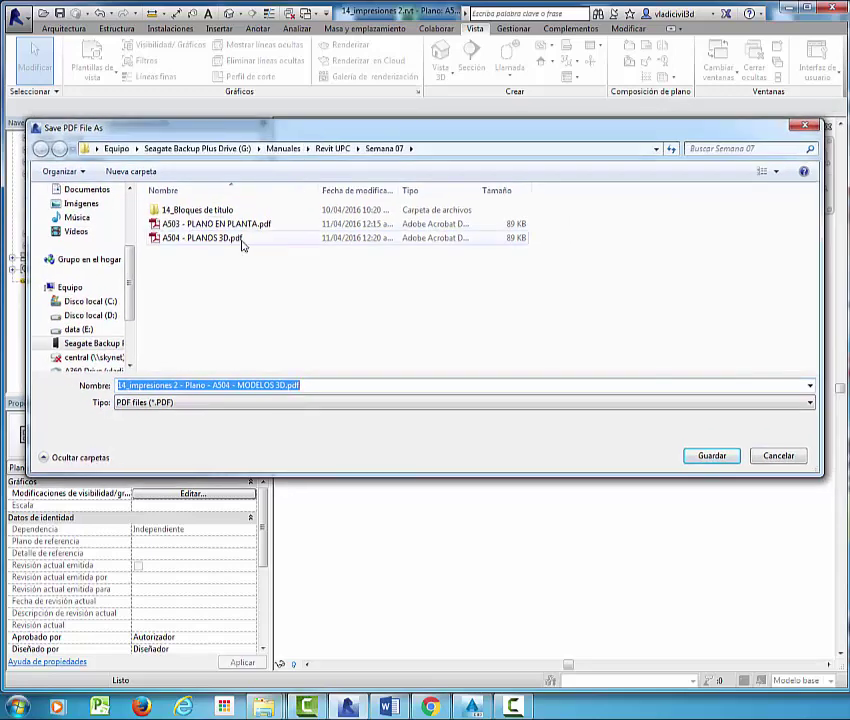
Save the PDF in Semana 07 as A504 - PLANOS 3D.pdf, overwriting the existing file
{"action": "left_click", "coordinate": [243, 240]}
{"action": "left_click", "coordinate": [708, 455]}
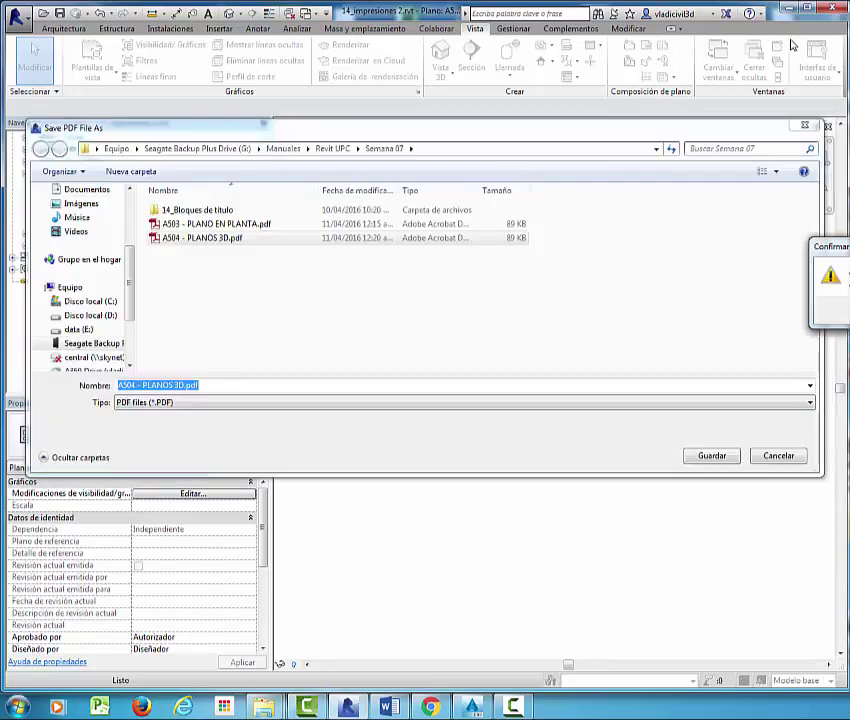
{"action": "left_click_drag", "start_coordinate": [845, 250], "coordinate": [533, 238]}
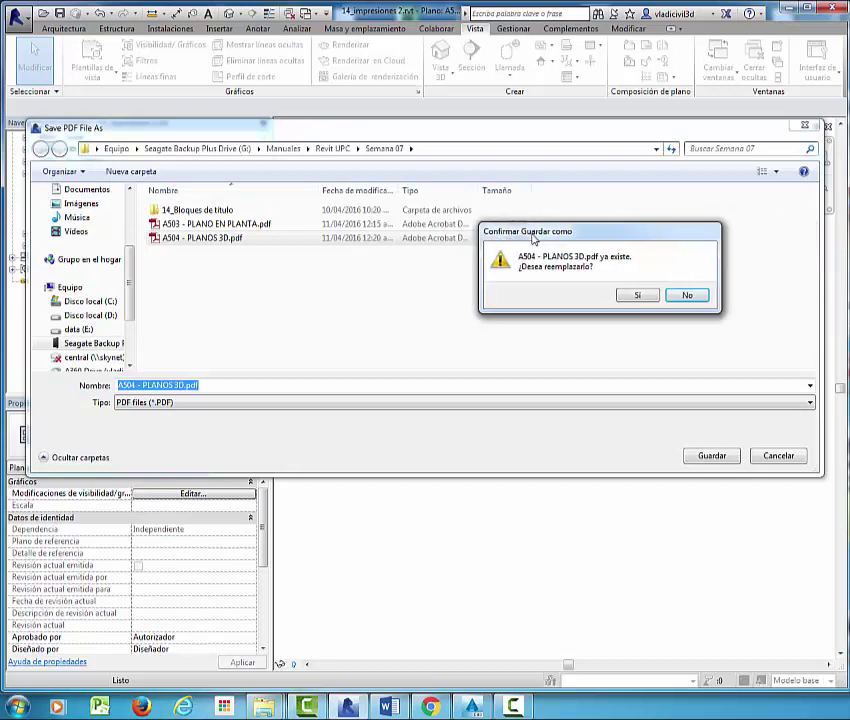
{"action": "left_click", "coordinate": [634, 296]}
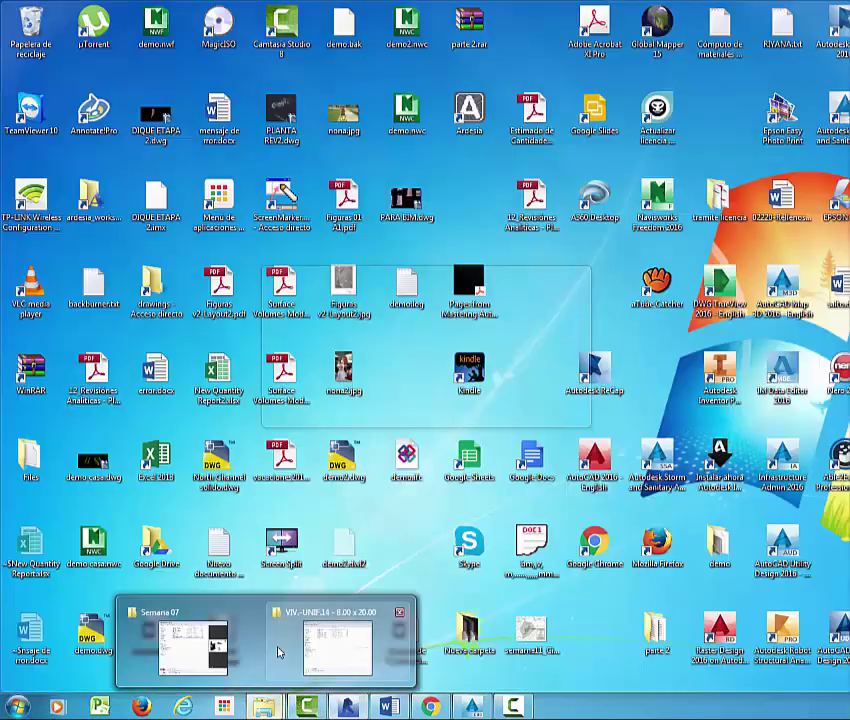
Check the Semana 07 folder in Windows Explorer, then return to Revit
{"action": "left_click", "coordinate": [277, 651]}
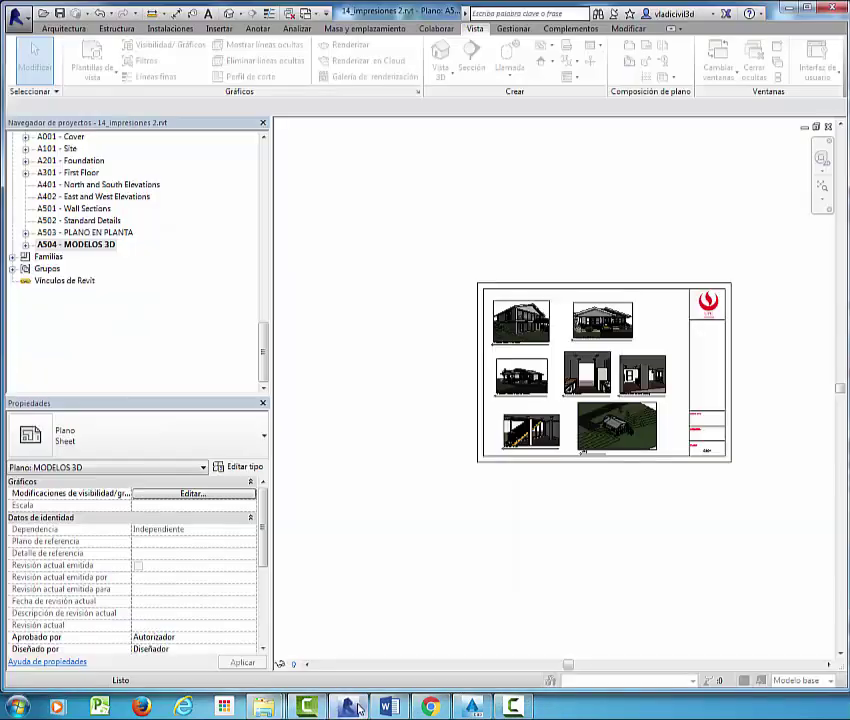
{"action": "left_click", "coordinate": [472, 706]}
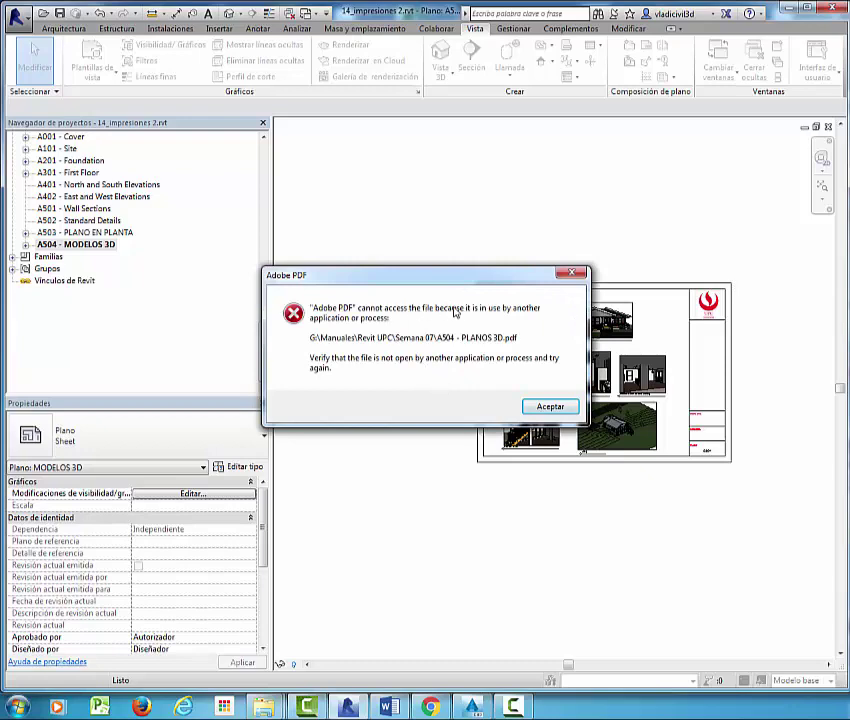
Dismiss the file-in-use error and save the sheet as A504 - PLANOS MODELO 3D.pdf
{"action": "left_click", "coordinate": [558, 409]}
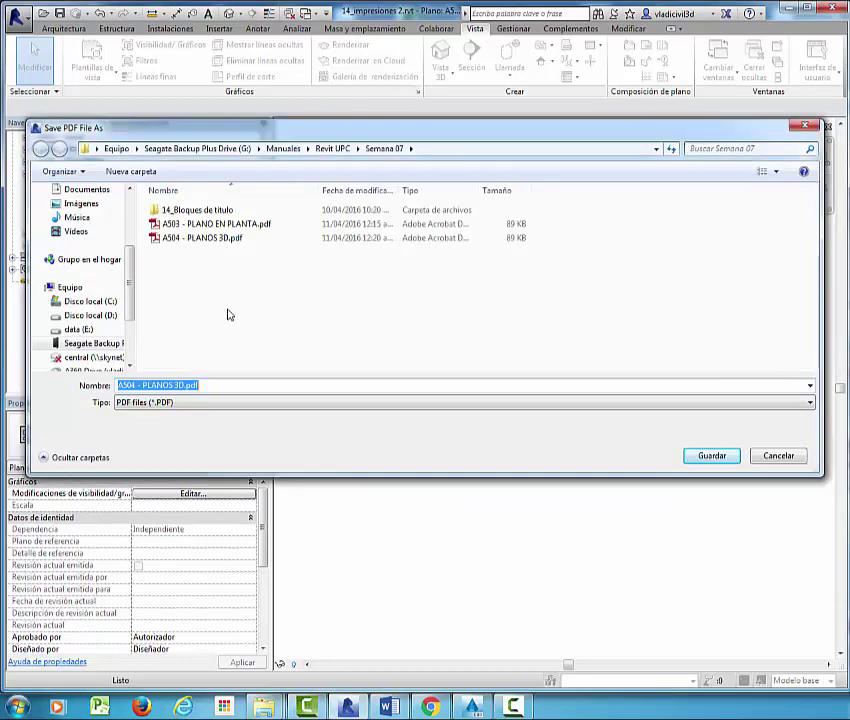
{"action": "left_click", "coordinate": [185, 387]}
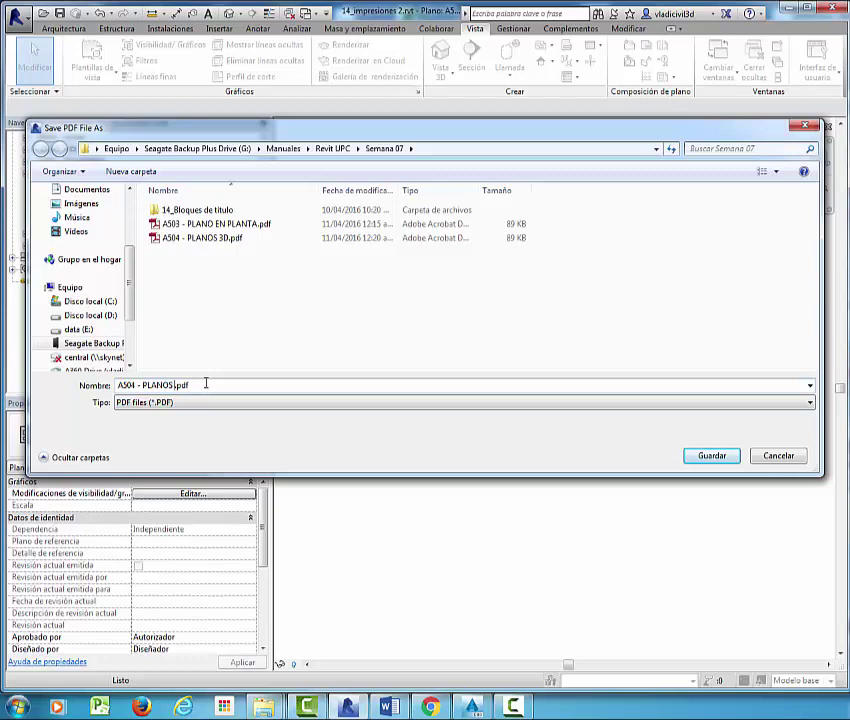
{"action": "type", "text": "MODELO 3D"}
{"action": "left_click", "coordinate": [709, 457]}
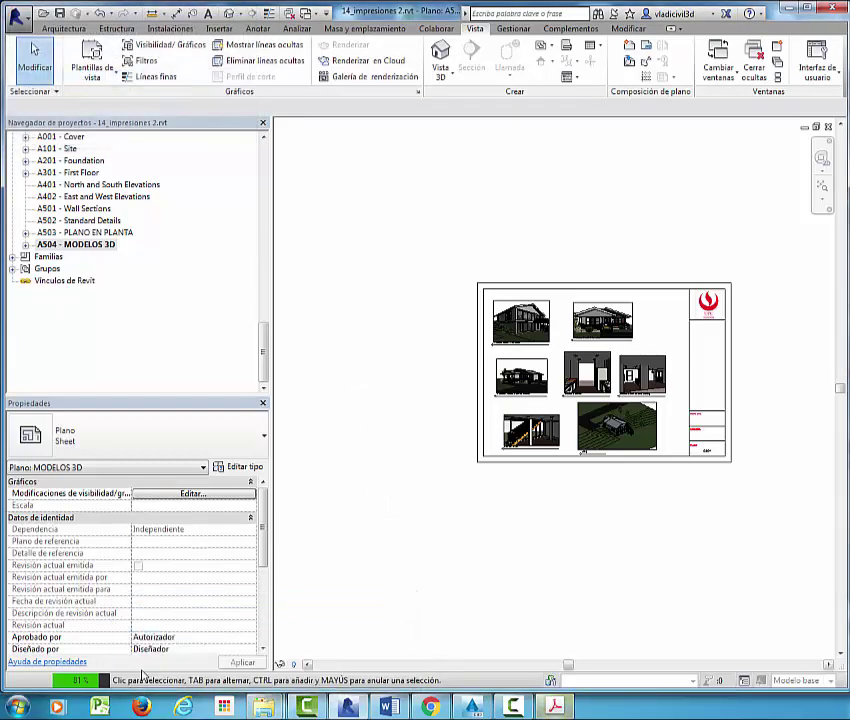
Open the new PDF in Acrobat, zoom in, and pan to the Exterior North Elevation render
{"action": "left_click", "coordinate": [556, 708]}
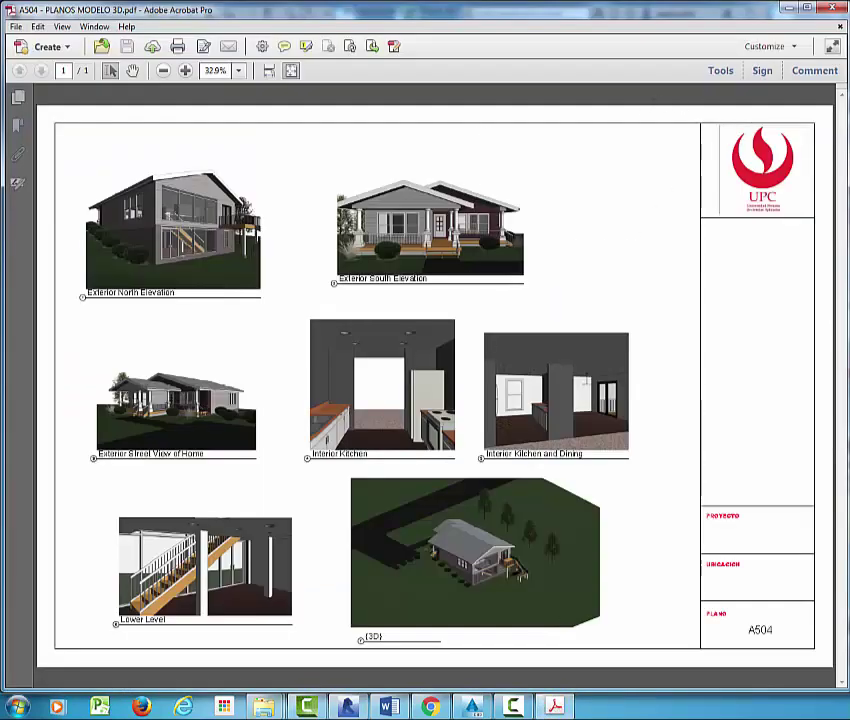
{"action": "scroll", "coordinate": [200, 200], "scroll_direction": "up", "scroll_amount": 3, "text": "ctrl"}
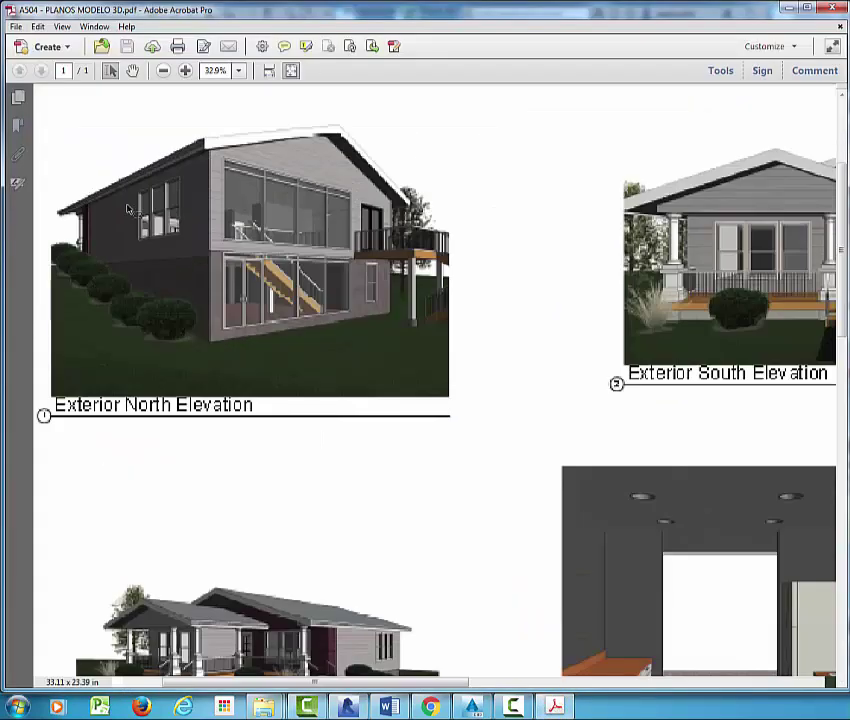
{"action": "scroll", "coordinate": [218, 222], "scroll_direction": "up", "scroll_amount": 2, "text": "ctrl"}
{"action": "left_click", "coordinate": [133, 70]}
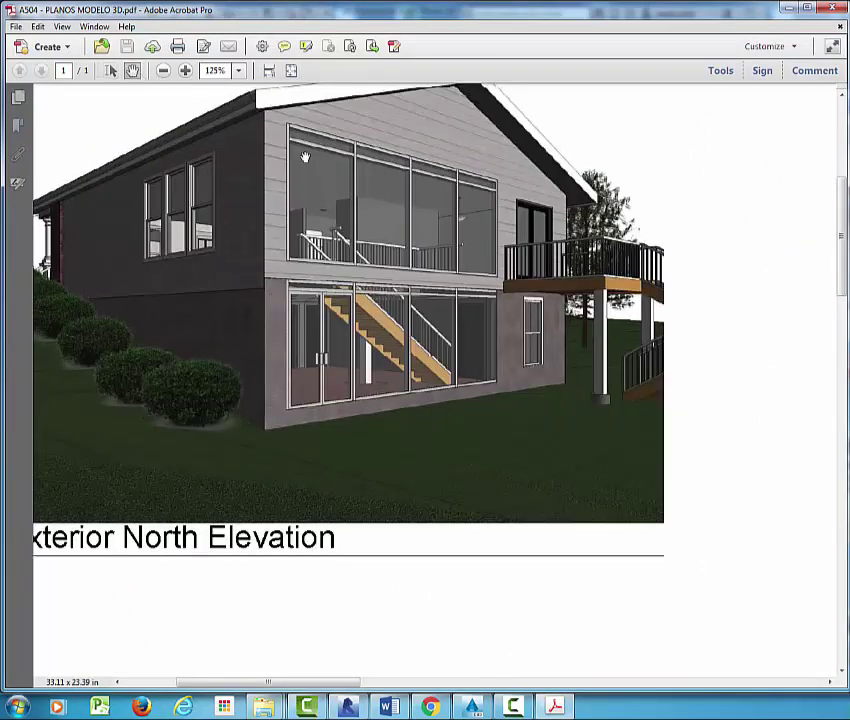
{"action": "left_click_drag", "start_coordinate": [410, 369], "coordinate": [545, 457]}
Pan across the remaining 3D viewports on the sheet down to the Lower Level render
{"action": "scroll", "coordinate": [546, 457], "scroll_direction": "right", "scroll_amount": 1}
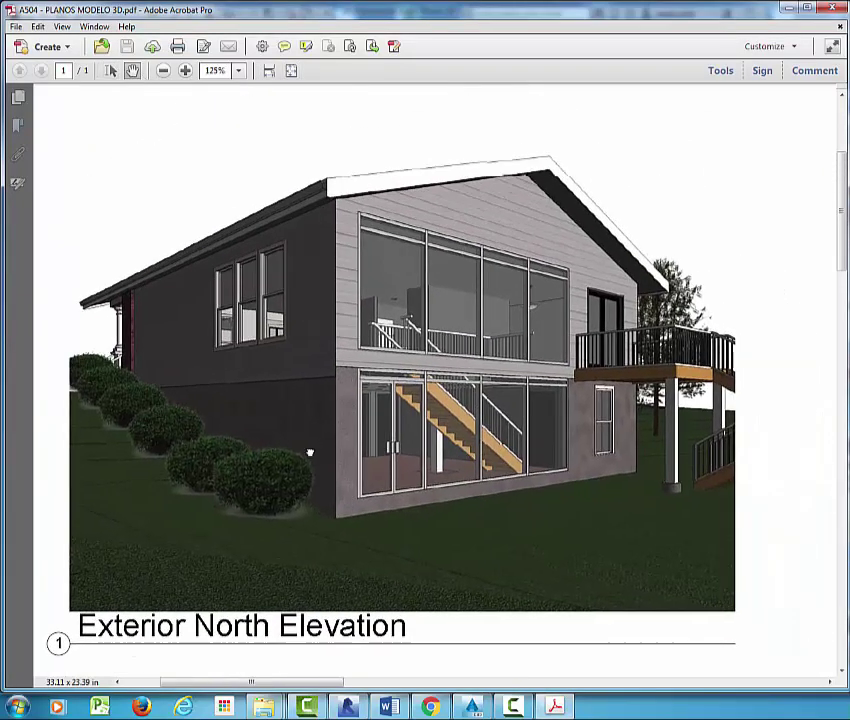
{"action": "scroll", "coordinate": [309, 451], "scroll_direction": "right", "scroll_amount": 4}
{"action": "scroll", "coordinate": [467, 404], "scroll_direction": "right", "scroll_amount": 2}
{"action": "scroll", "coordinate": [500, 420], "scroll_direction": "right", "scroll_amount": 2}
{"action": "scroll", "coordinate": [529, 427], "scroll_direction": "right", "scroll_amount": 3}
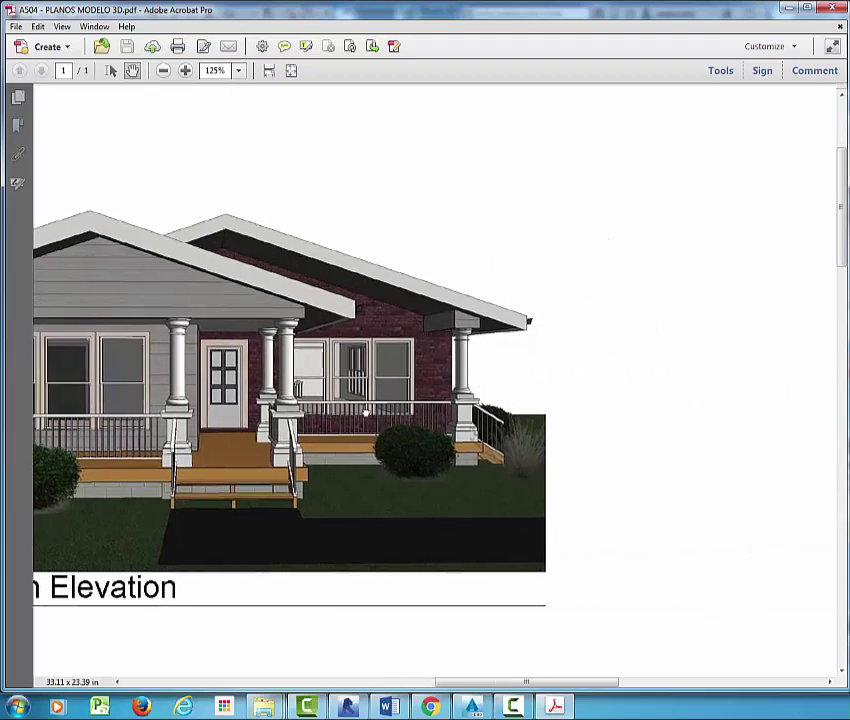
{"action": "scroll", "coordinate": [366, 410], "scroll_direction": "right", "scroll_amount": 3}
{"action": "scroll", "coordinate": [273, 410], "scroll_direction": "right", "scroll_amount": 3}
{"action": "scroll", "coordinate": [516, 338], "scroll_direction": "down", "scroll_amount": 1}
{"action": "scroll", "coordinate": [412, 406], "scroll_direction": "down", "scroll_amount": 5}
{"action": "scroll", "coordinate": [412, 406], "scroll_direction": "left", "scroll_amount": 3}
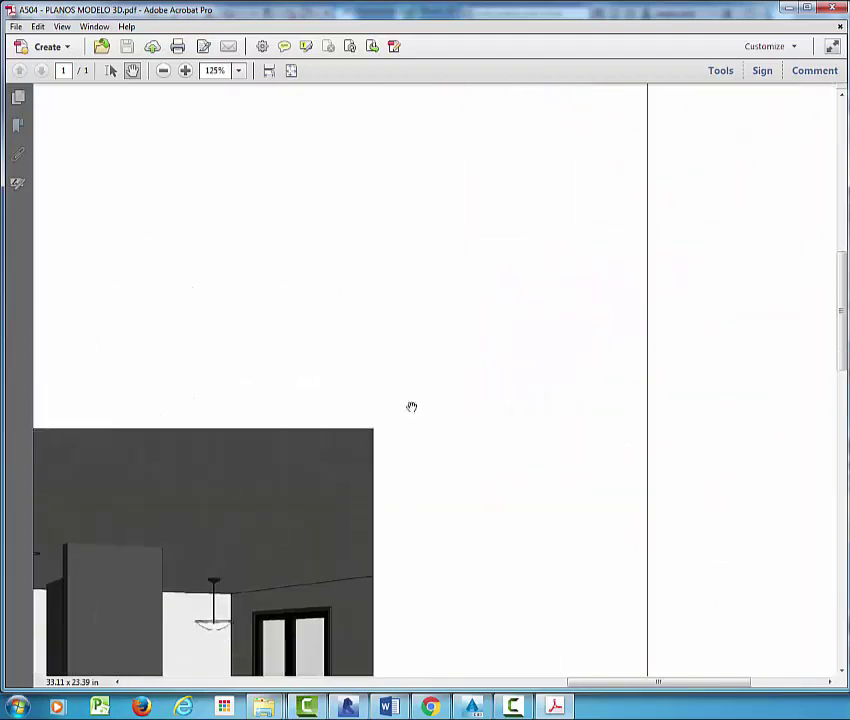
{"action": "scroll", "coordinate": [400, 408], "scroll_direction": "down", "scroll_amount": 3}
{"action": "scroll", "coordinate": [383, 408], "scroll_direction": "left", "scroll_amount": 2}
{"action": "scroll", "coordinate": [500, 385], "scroll_direction": "left", "scroll_amount": 2}
{"action": "scroll", "coordinate": [500, 385], "scroll_direction": "left", "scroll_amount": 3}
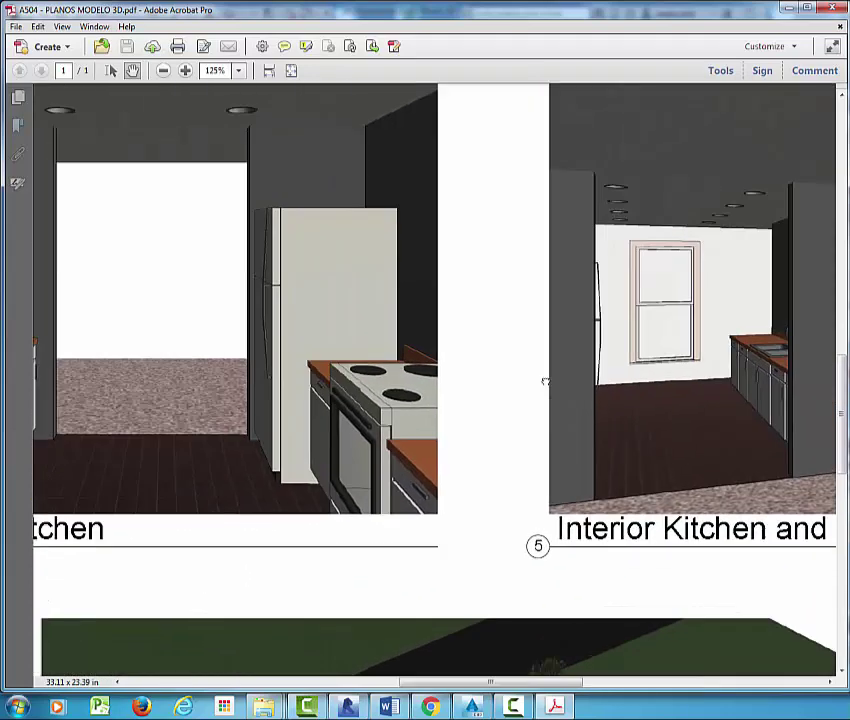
{"action": "scroll", "coordinate": [545, 380], "scroll_direction": "left", "scroll_amount": 3}
{"action": "scroll", "coordinate": [427, 383], "scroll_direction": "left", "scroll_amount": 3}
{"action": "scroll", "coordinate": [296, 393], "scroll_direction": "left", "scroll_amount": 3}
{"action": "scroll", "coordinate": [358, 284], "scroll_direction": "down", "scroll_amount": 1}
{"action": "scroll", "coordinate": [358, 284], "scroll_direction": "down", "scroll_amount": 3}
{"action": "scroll", "coordinate": [423, 304], "scroll_direction": "right", "scroll_amount": 1}
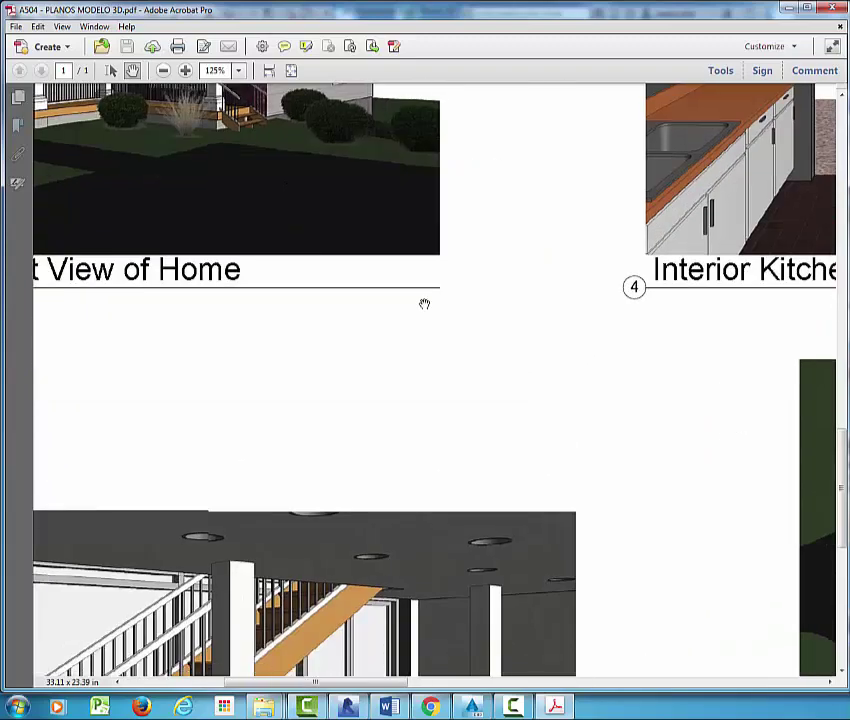
{"action": "scroll", "coordinate": [423, 304], "scroll_direction": "down", "scroll_amount": 2}
{"action": "scroll", "coordinate": [408, 389], "scroll_direction": "down", "scroll_amount": 3}
{"action": "scroll", "coordinate": [408, 389], "scroll_direction": "left", "scroll_amount": 2}
{"action": "scroll", "coordinate": [512, 370], "scroll_direction": "left", "scroll_amount": 1}
{"action": "scroll", "coordinate": [512, 370], "scroll_direction": "right", "scroll_amount": 2}
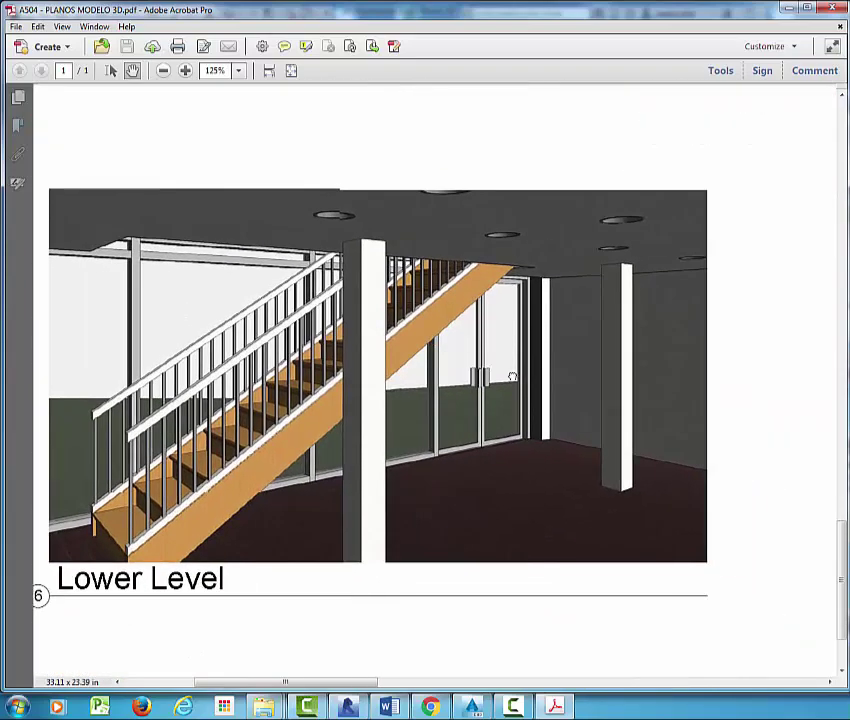
{"action": "scroll", "coordinate": [470, 380], "scroll_direction": "right", "scroll_amount": 2}
{"action": "scroll", "coordinate": [332, 379], "scroll_direction": "right", "scroll_amount": 5}
{"action": "scroll", "coordinate": [410, 360], "scroll_direction": "right", "scroll_amount": 4}
{"action": "scroll", "coordinate": [600, 324], "scroll_direction": "right", "scroll_amount": 5}
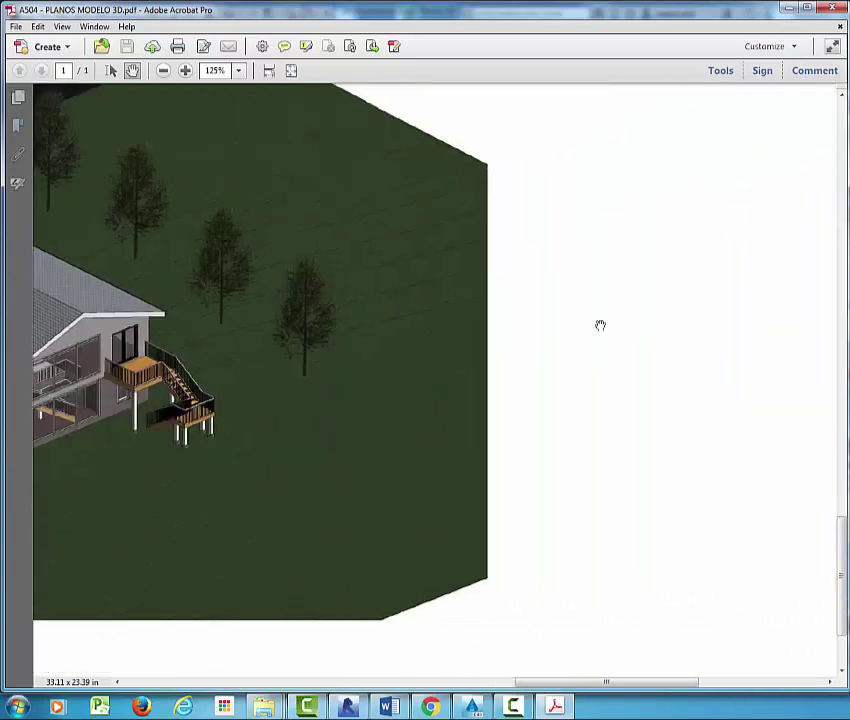